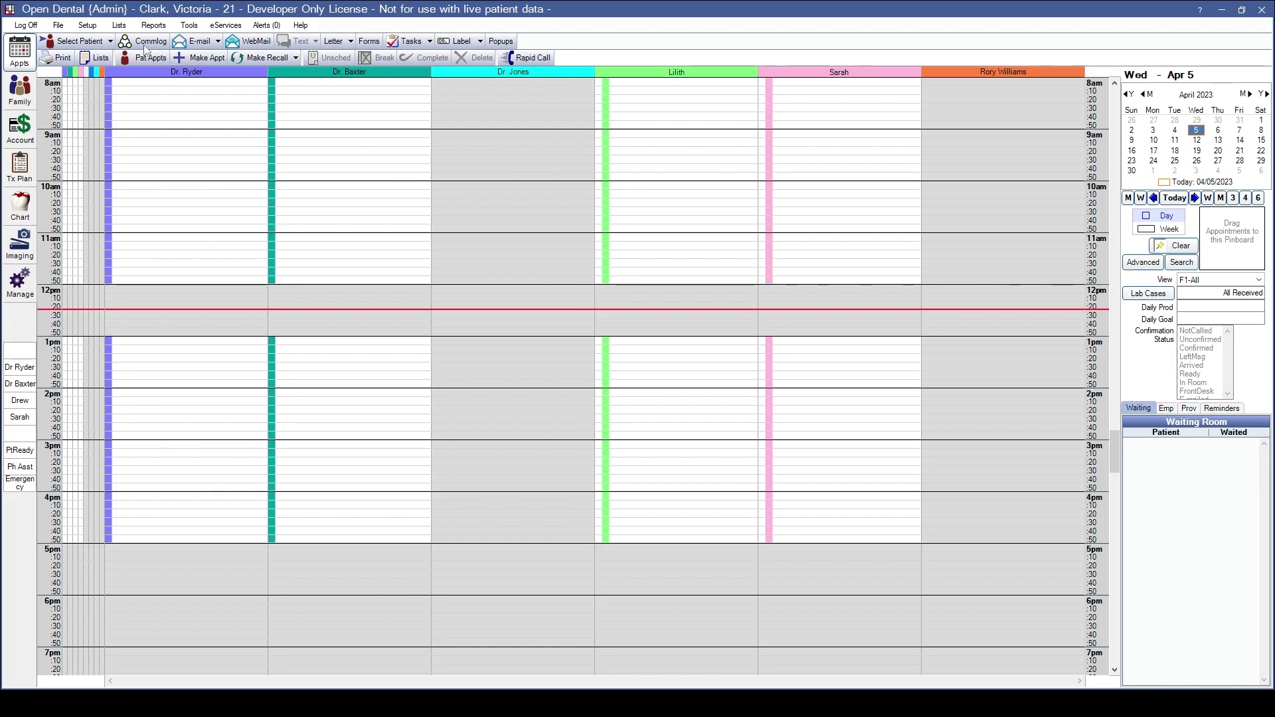
Create a new entry named New Patient under the Blockout Types definitions.
left_click(96, 28)
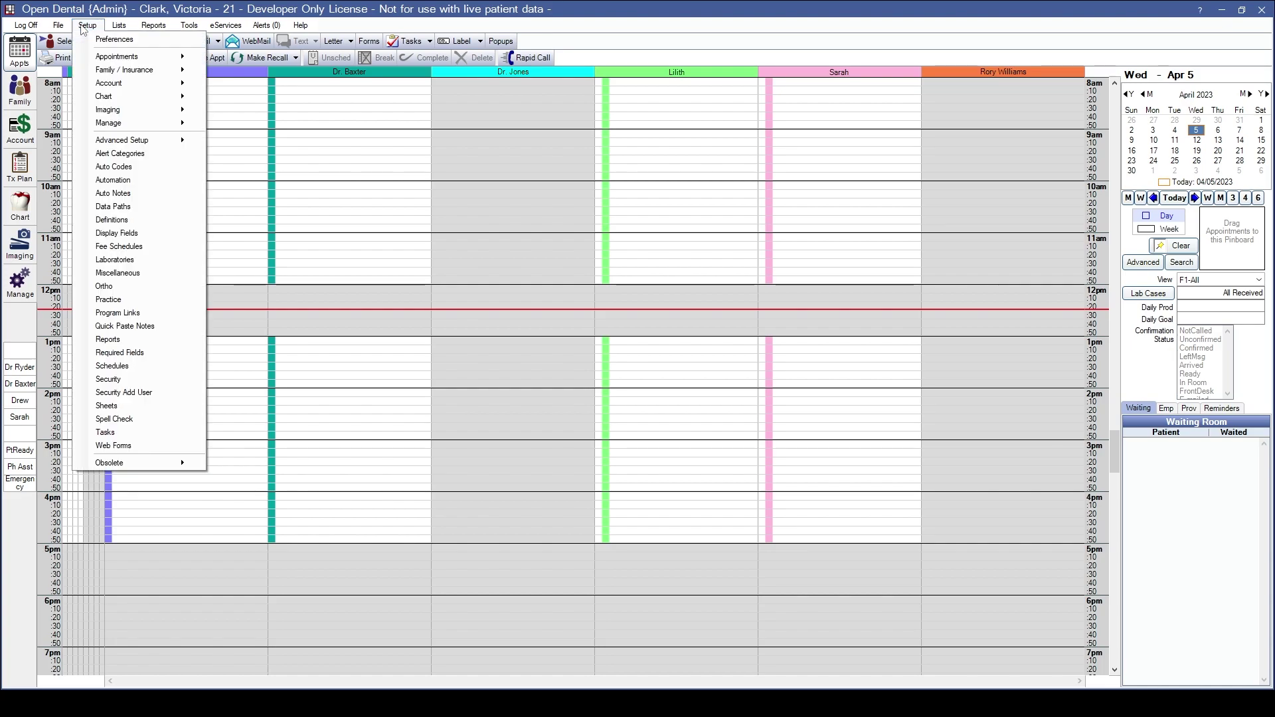
left_click(121, 220)
left_click(401, 219)
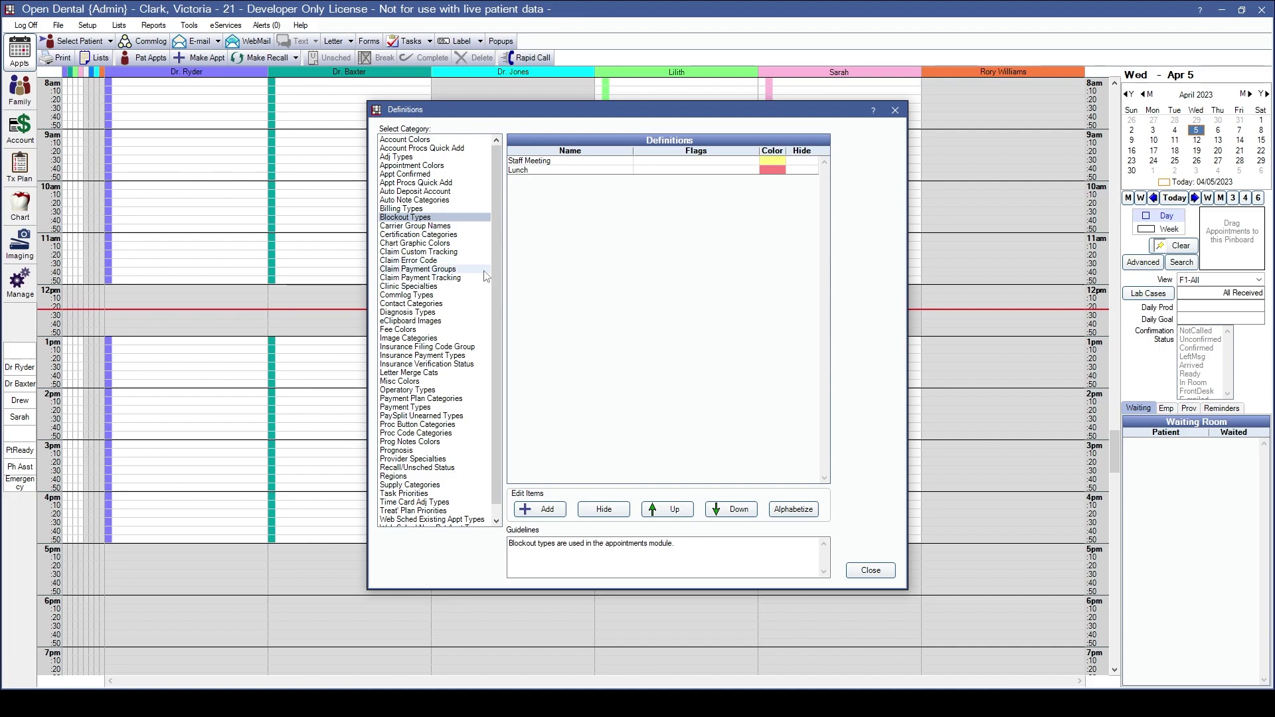
left_click(547, 509)
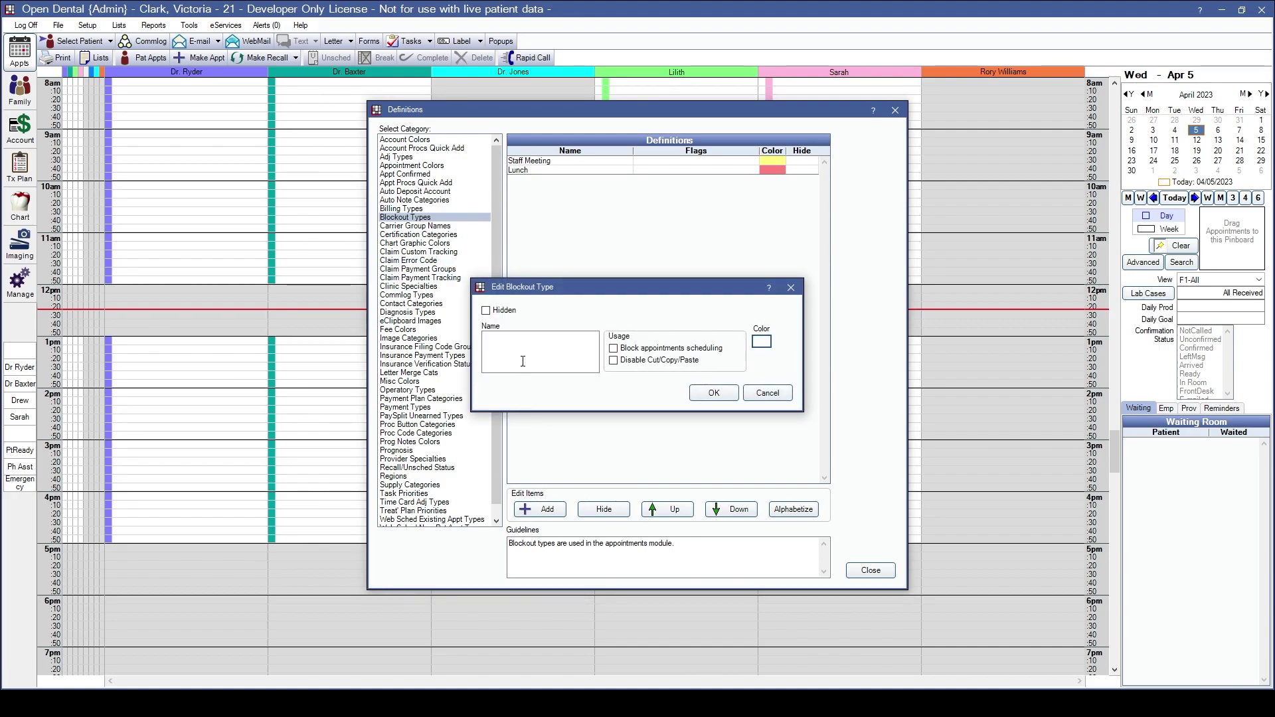
left_click(524, 346)
type("New Patient")
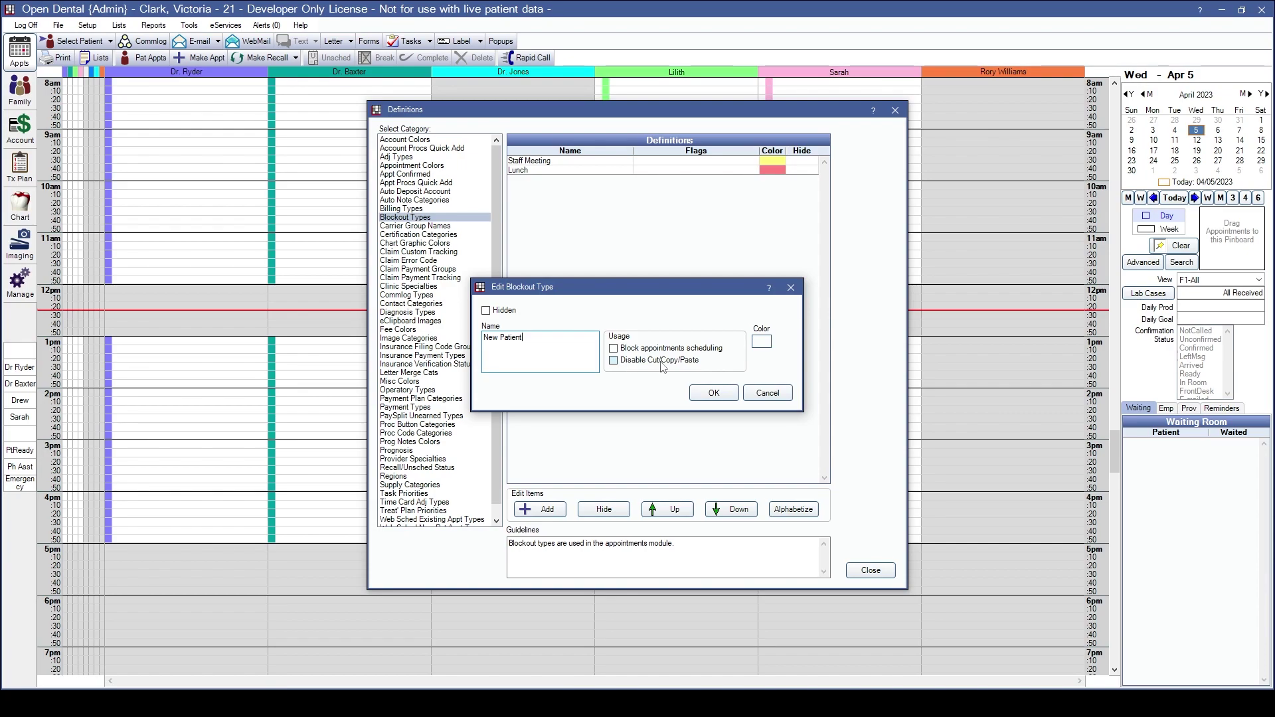
Give the New Patient blockout type a light blue color (RGB 125, 190, 255) and save it.
left_click(771, 345)
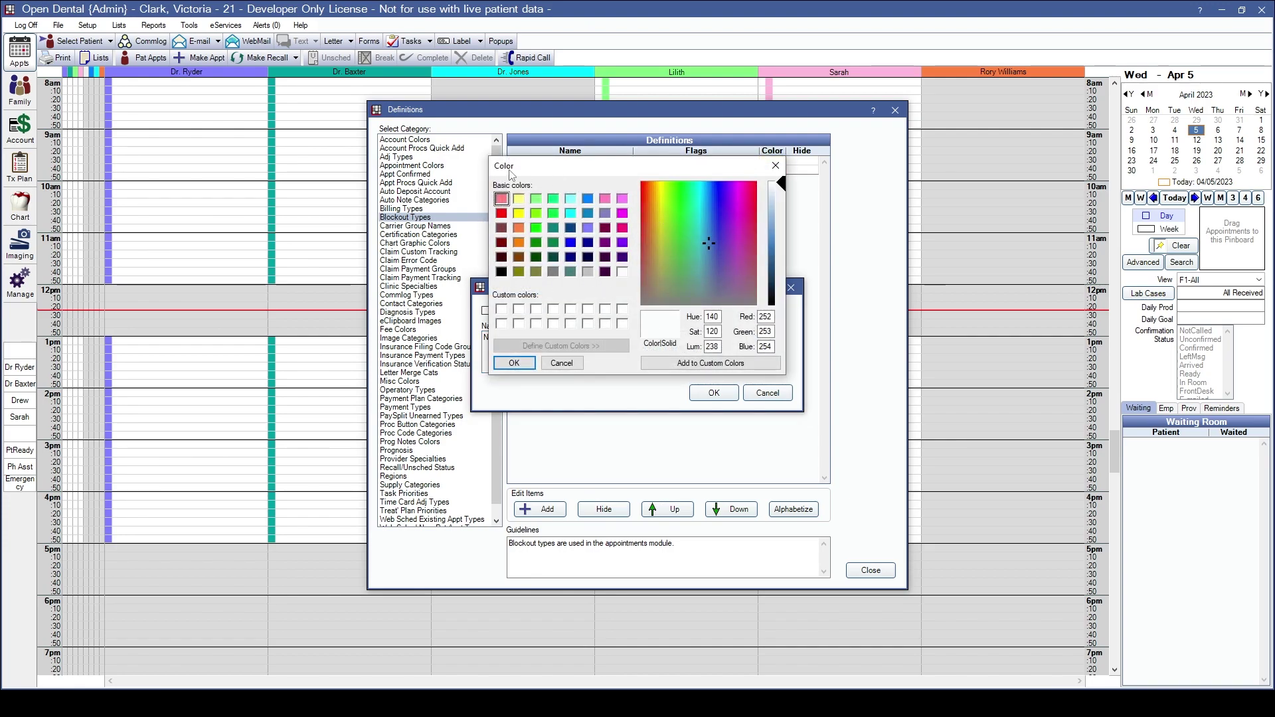
left_click(589, 201)
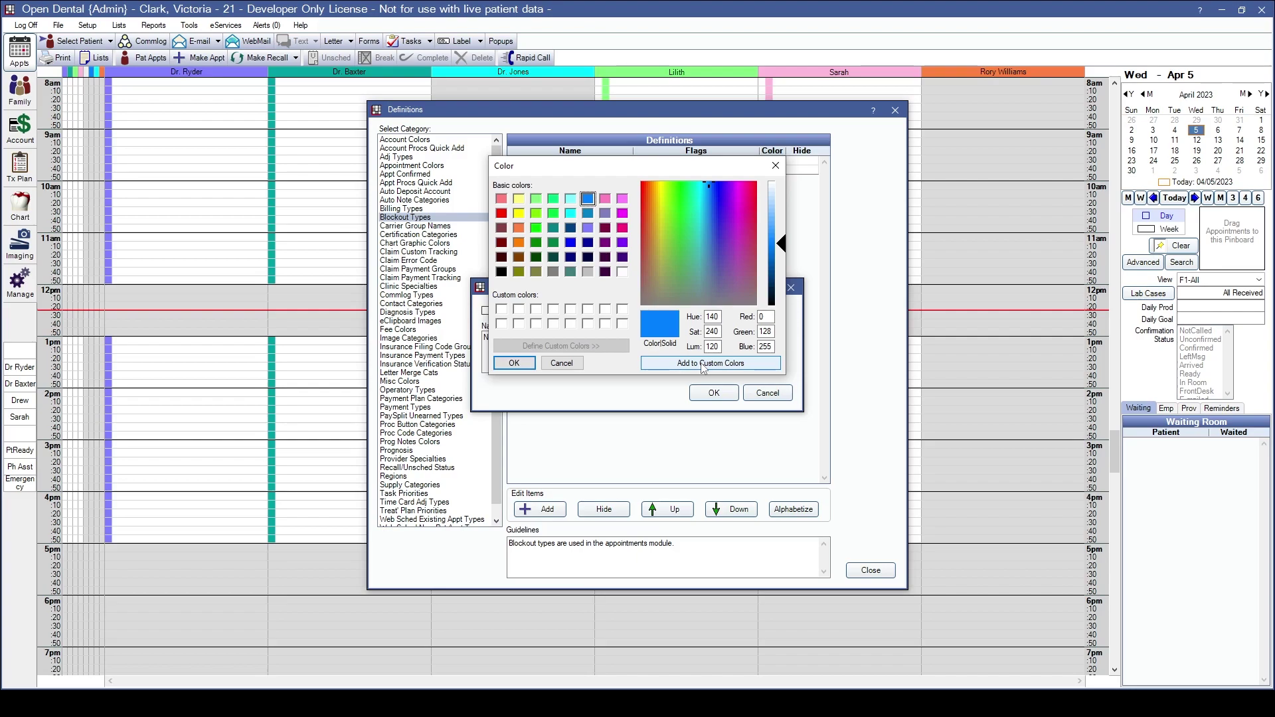
left_click_drag(782, 244, 782, 219)
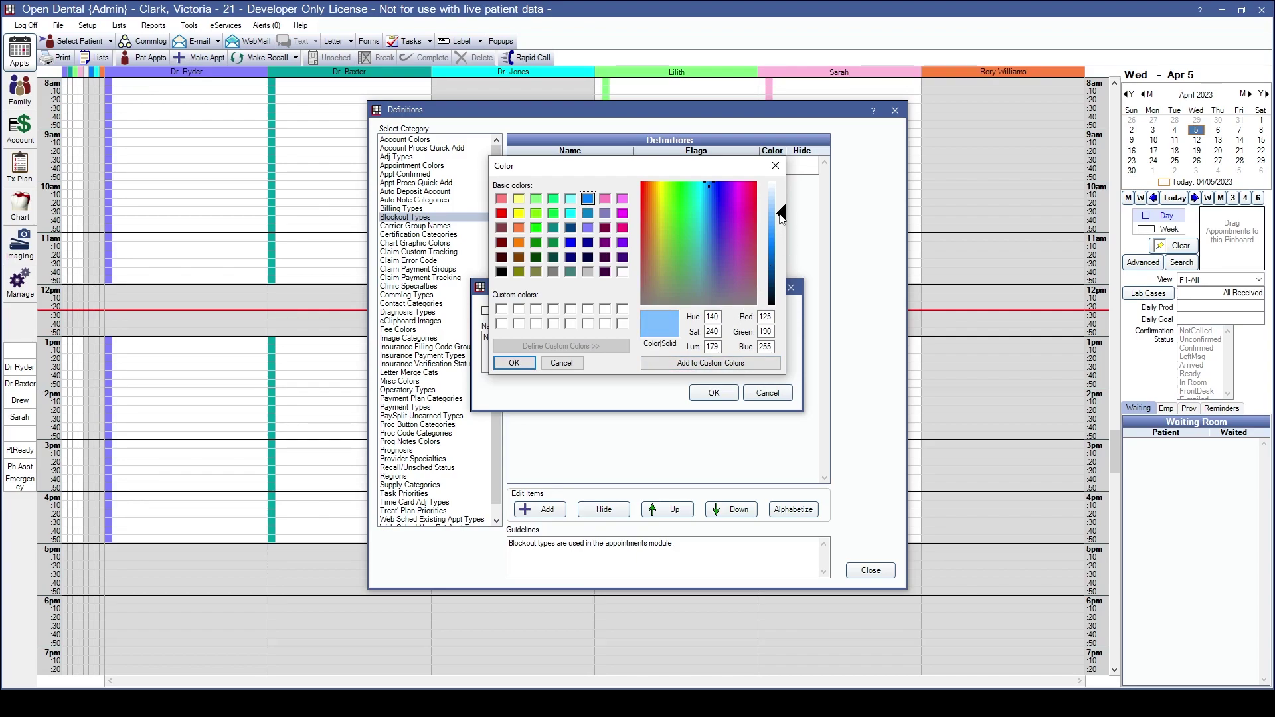
left_click(518, 363)
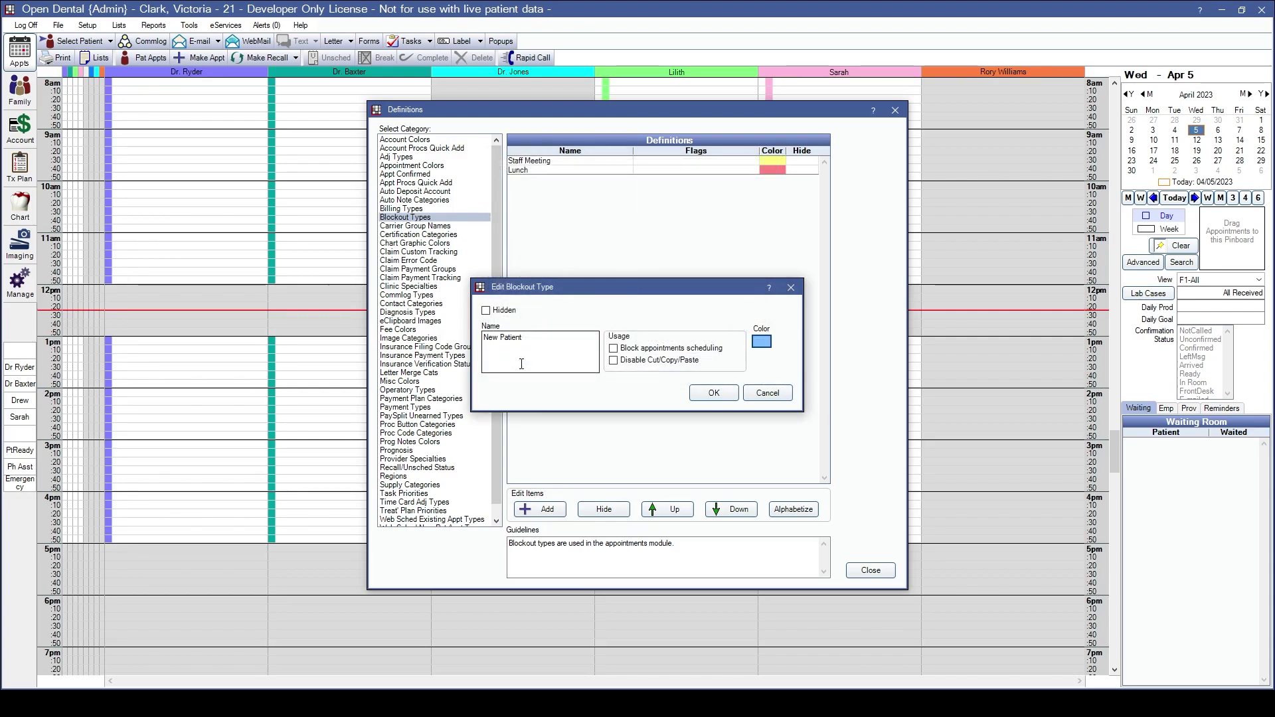
left_click(714, 393)
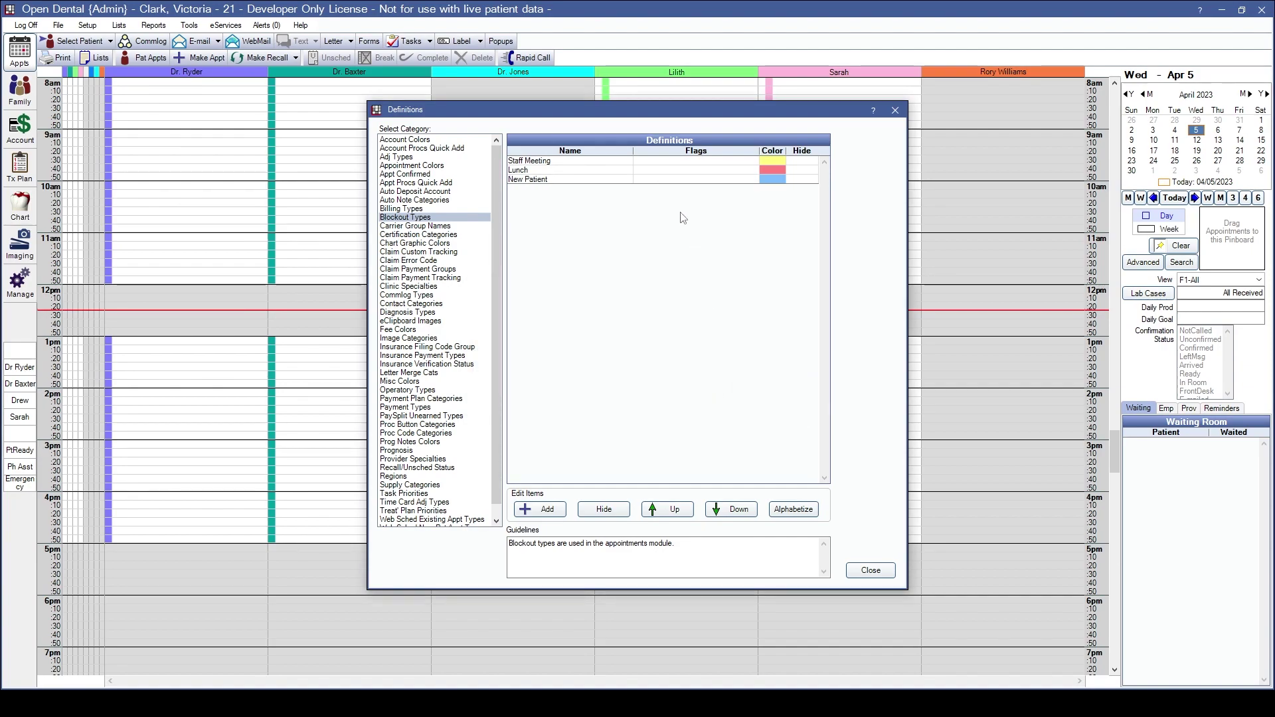
Check the Lunch blockout type's settings, and move New Patient to the first place in the blockout list.
double_click(598, 174)
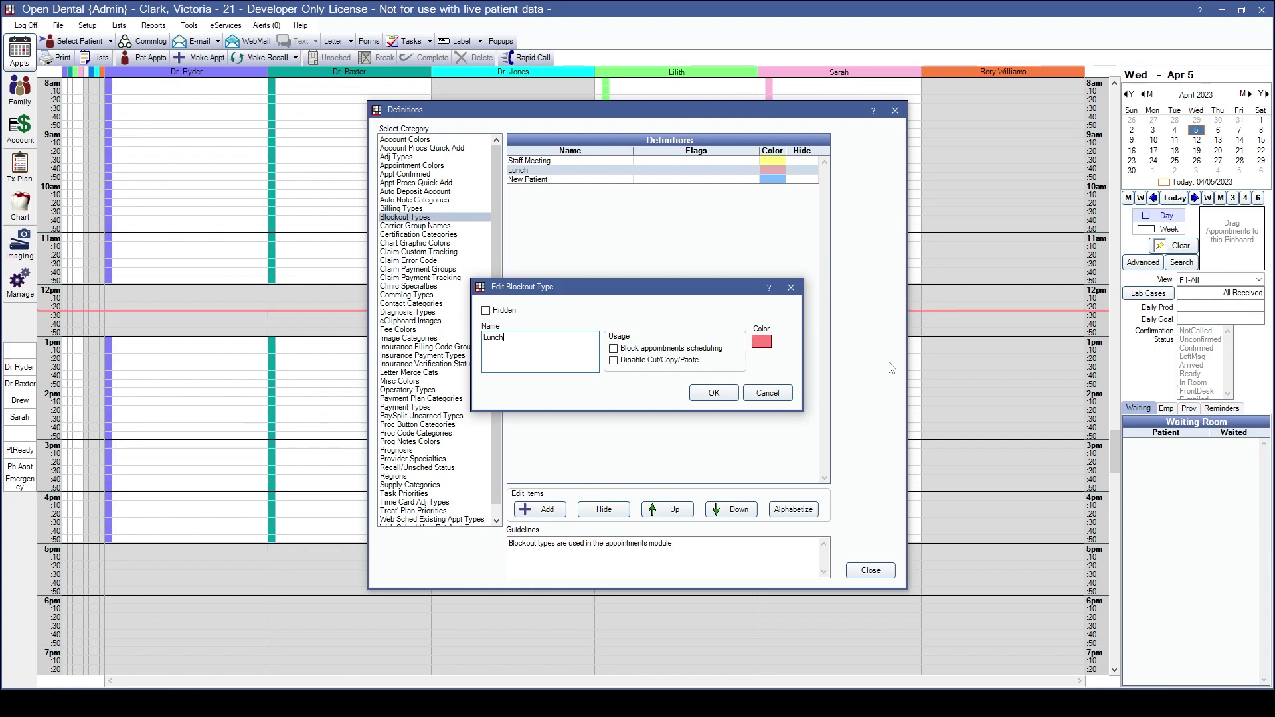
left_click(730, 397)
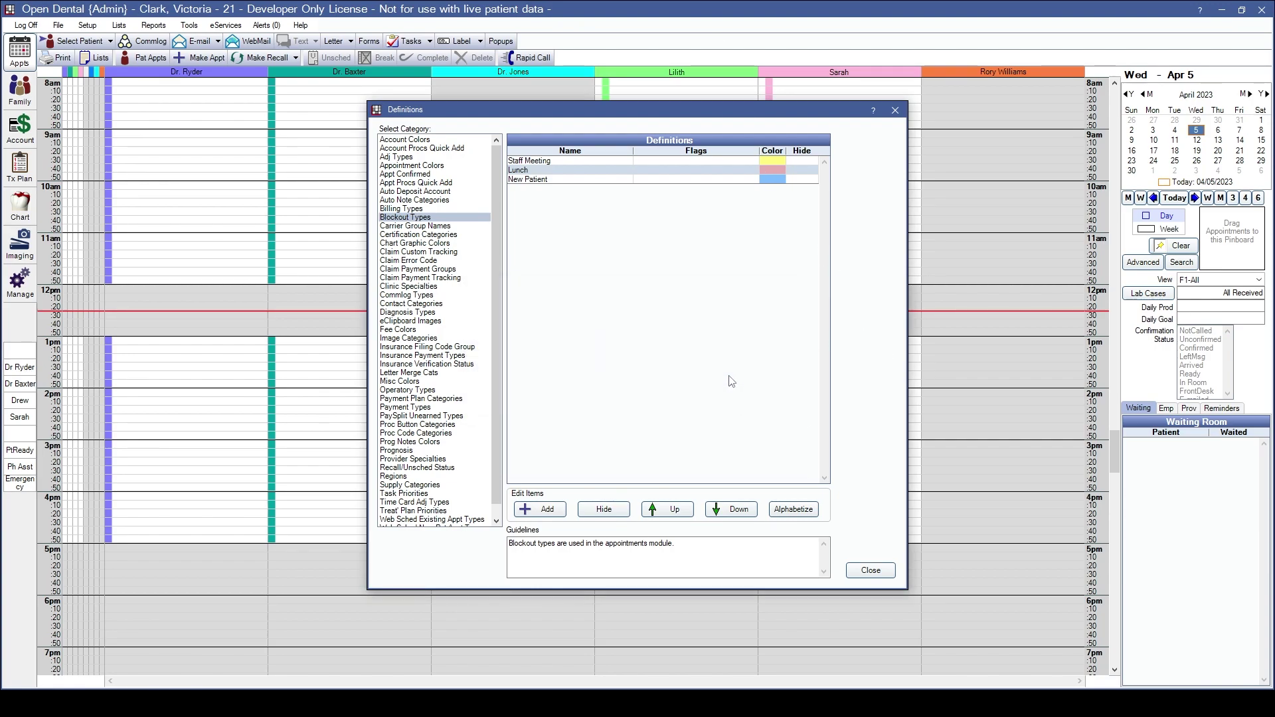
left_click(549, 179)
left_click(672, 514)
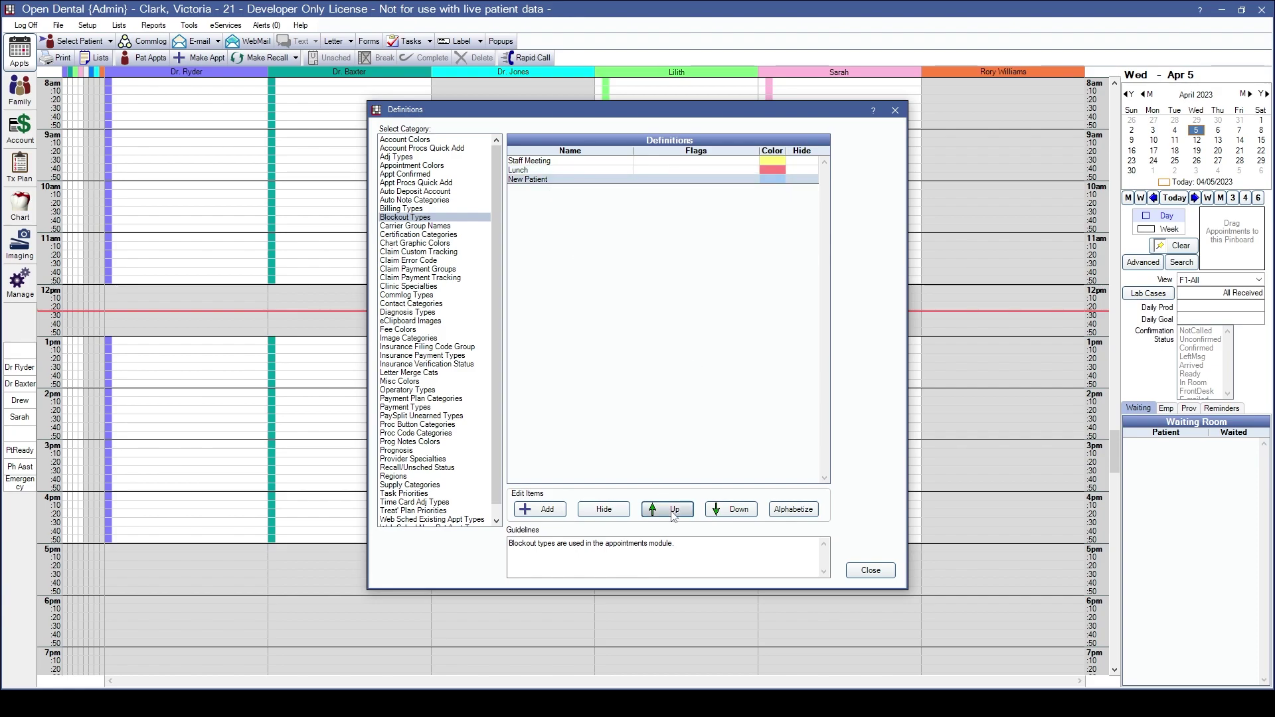
left_click(674, 515)
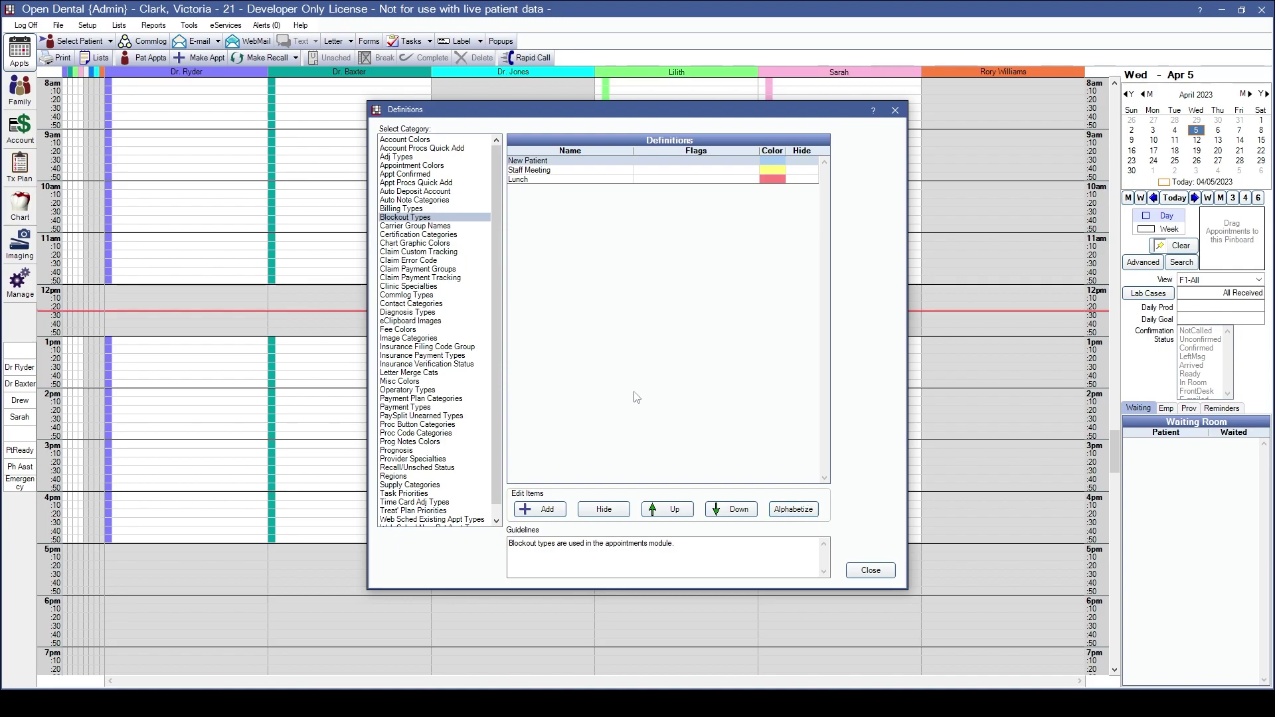
Add a blockout type named Crown with a light orange color (RGB 255, 177, 140).
left_click(553, 508)
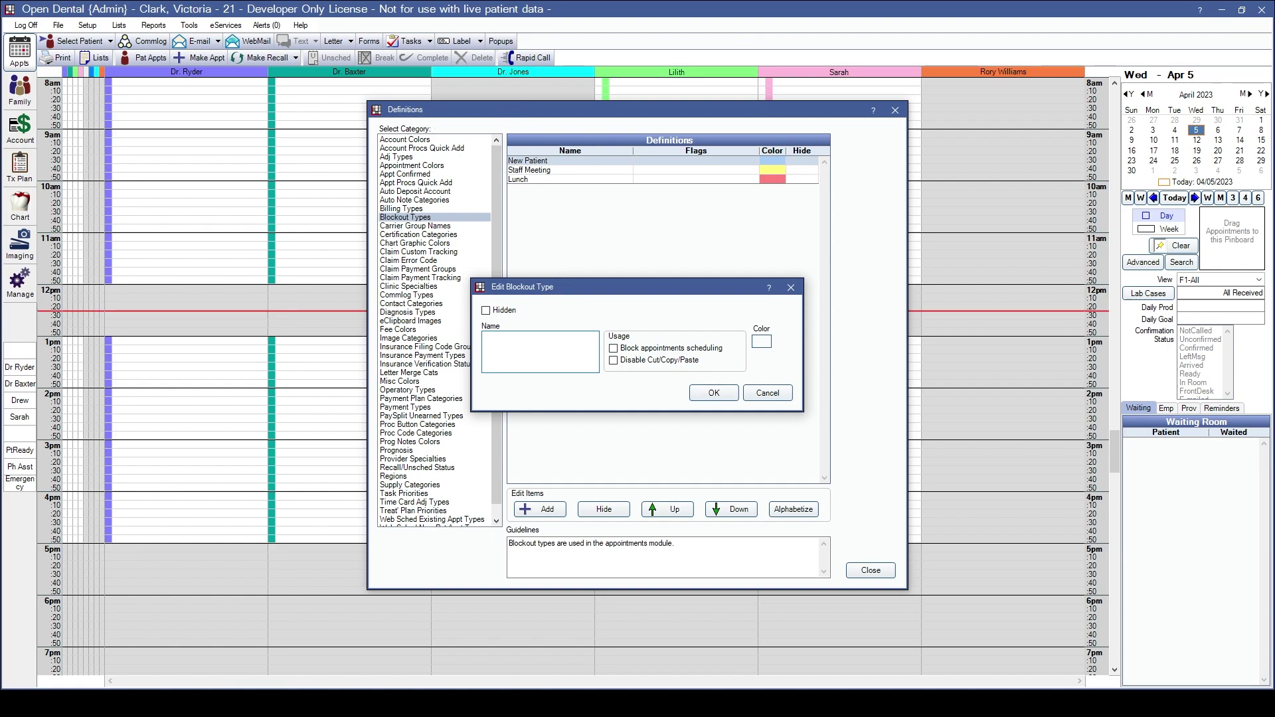
type("Crown")
left_click(761, 341)
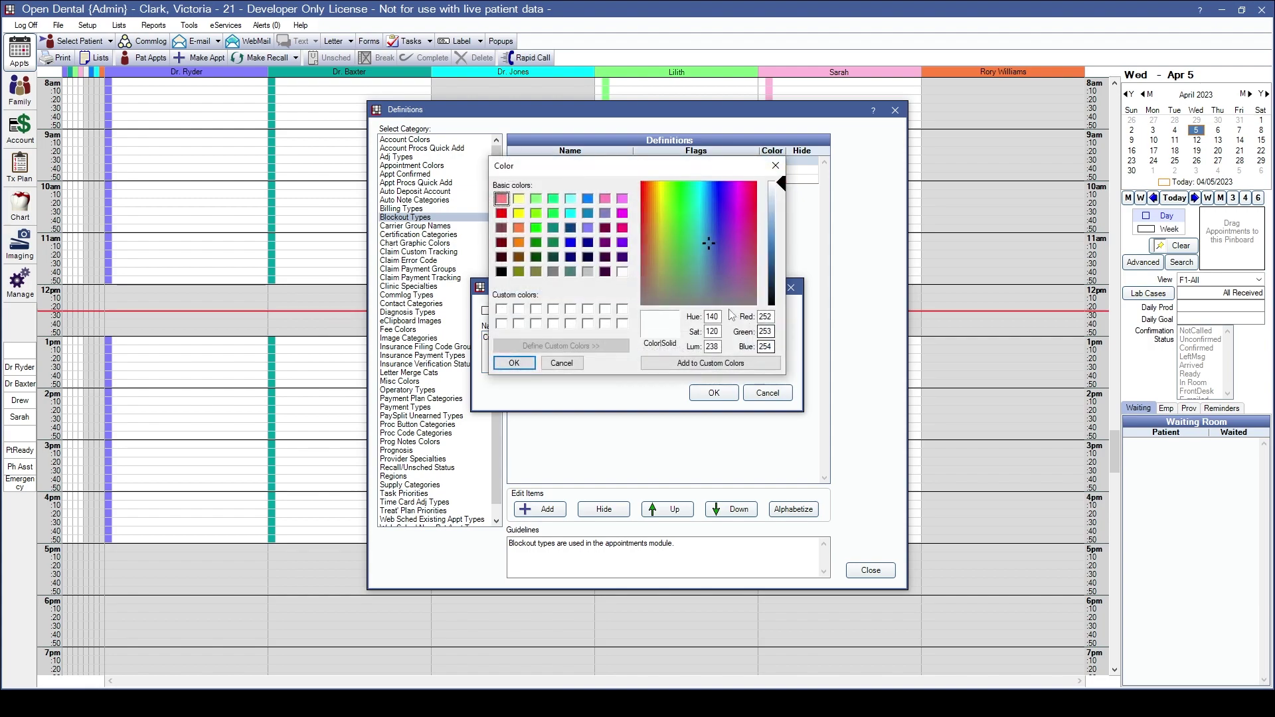
left_click(518, 228)
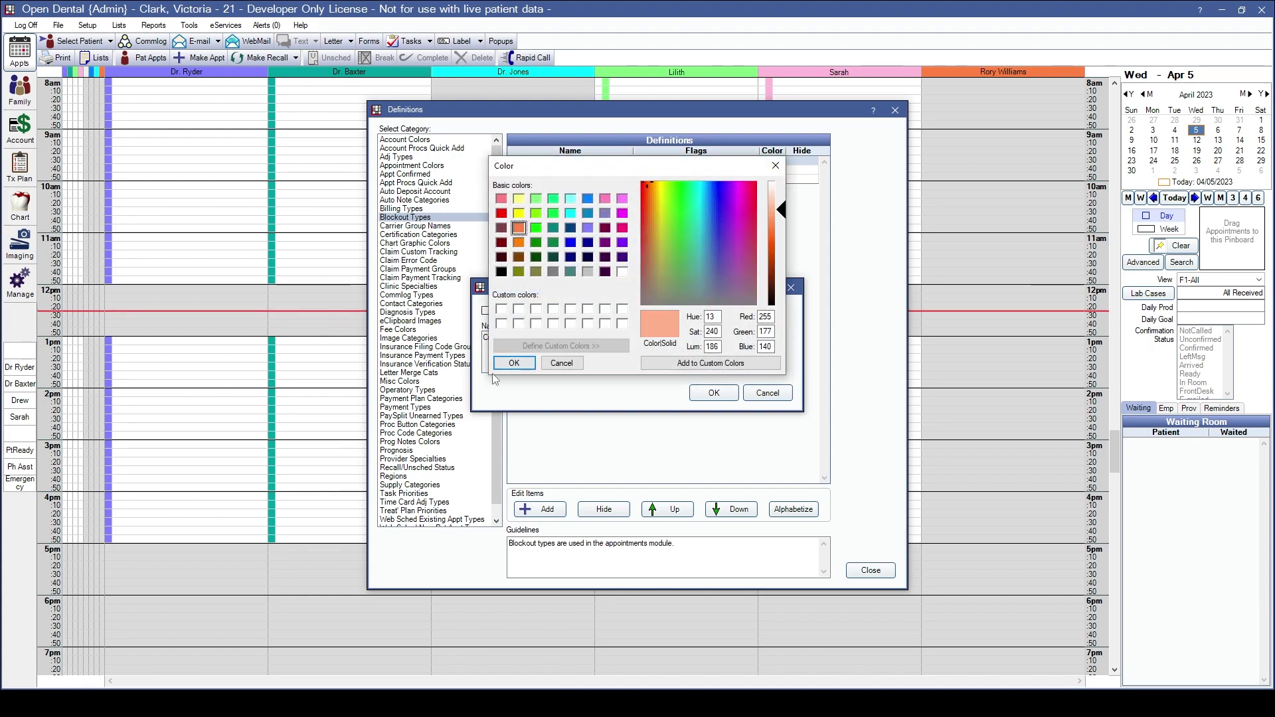
left_click(513, 362)
left_click(714, 392)
Add a blockout type named Extraction with a bright green color.
left_click(541, 509)
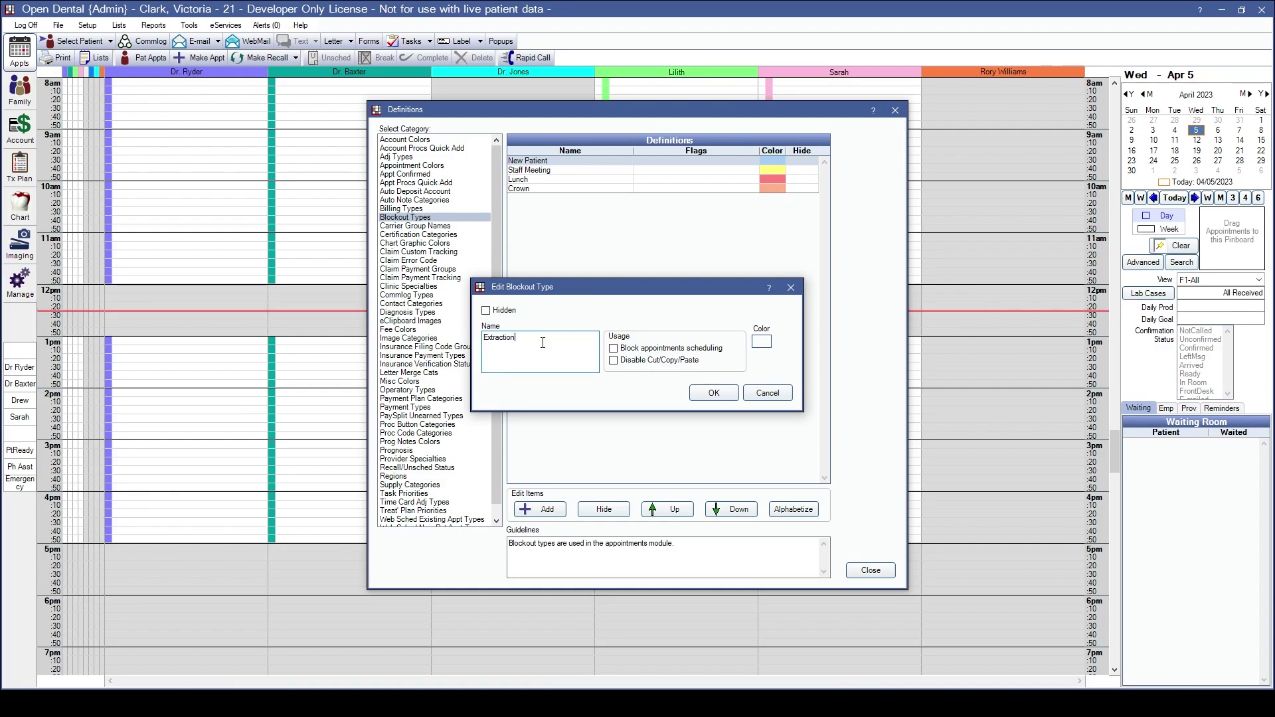
type("Extraction")
left_click(761, 342)
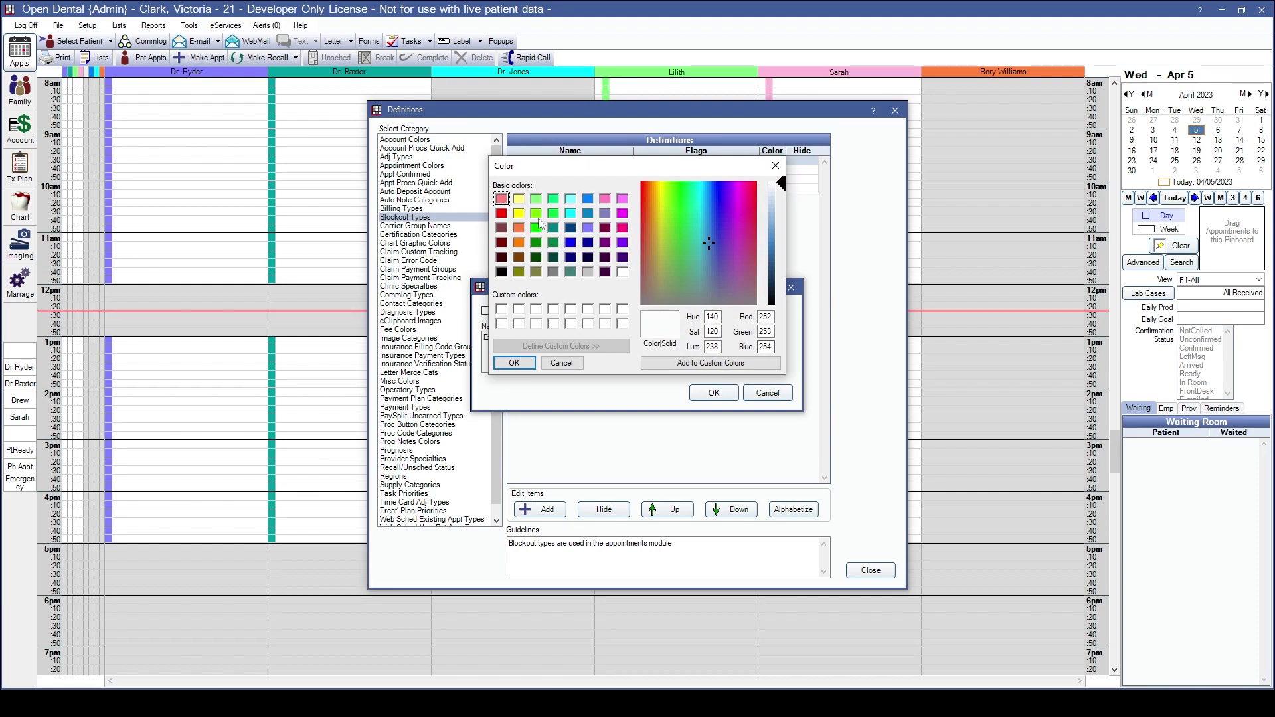
left_click(537, 214)
left_click(513, 363)
left_click(714, 393)
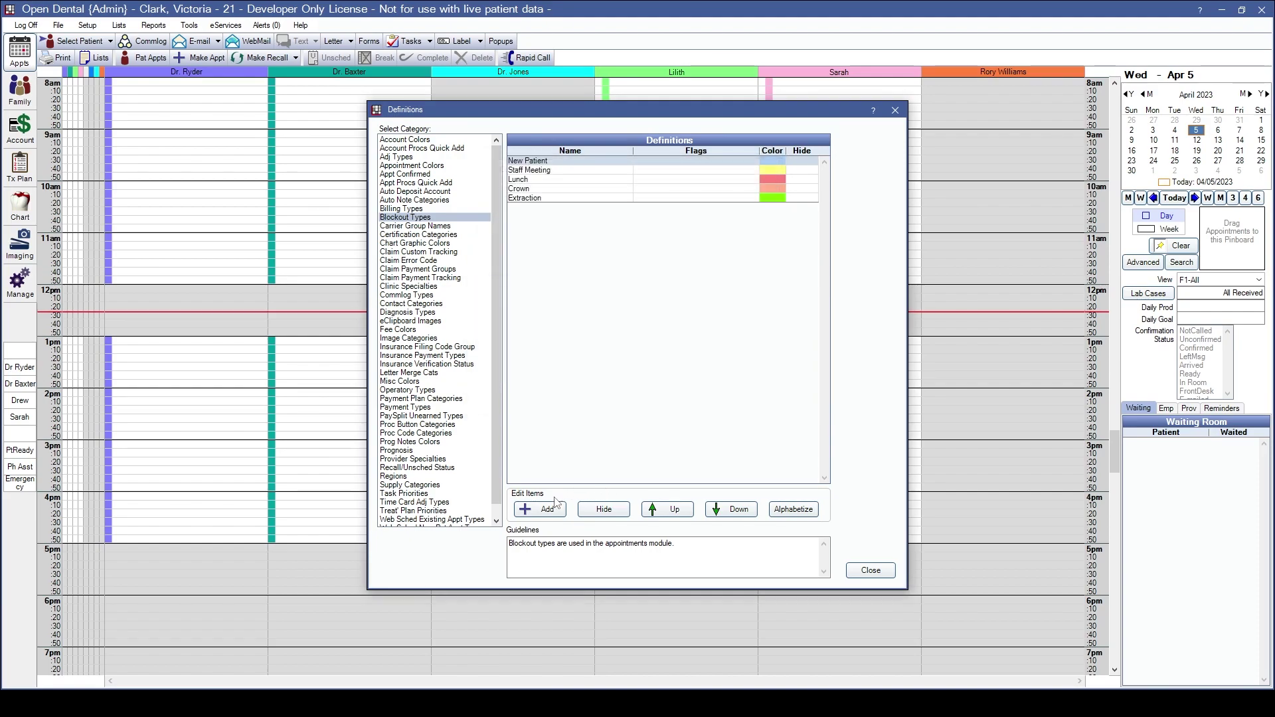
left_click(543, 510)
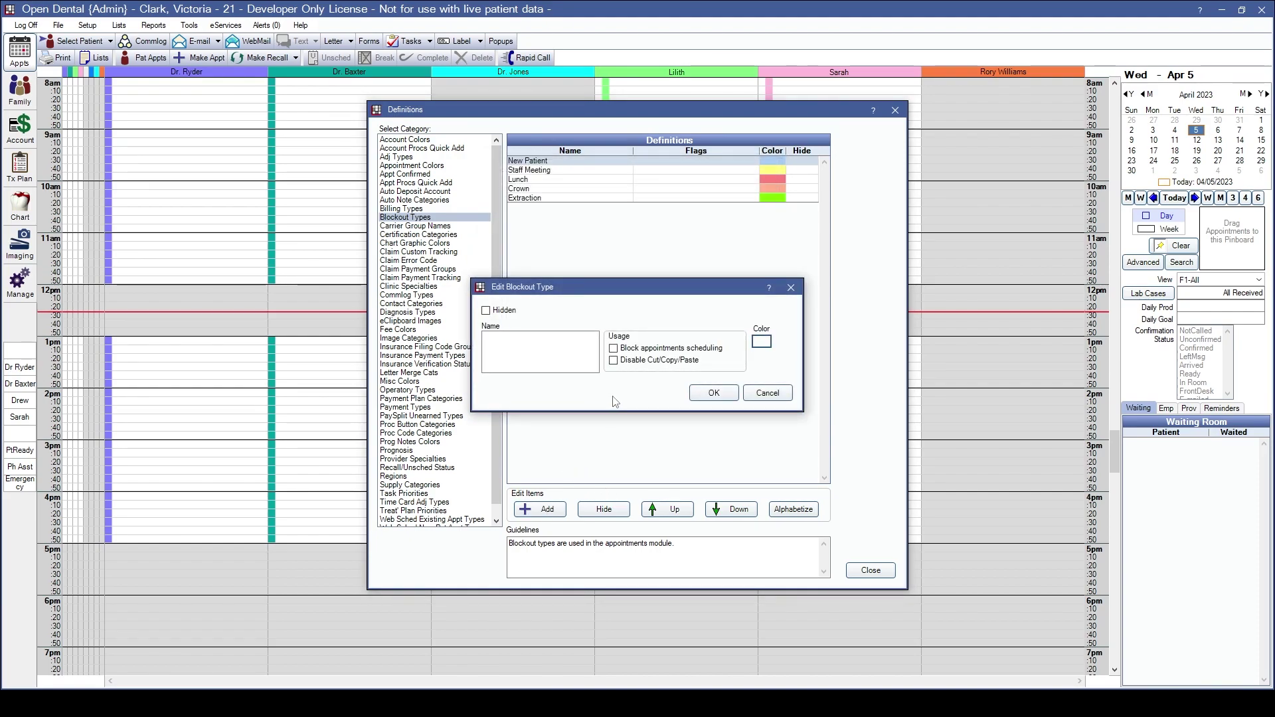
type("S")
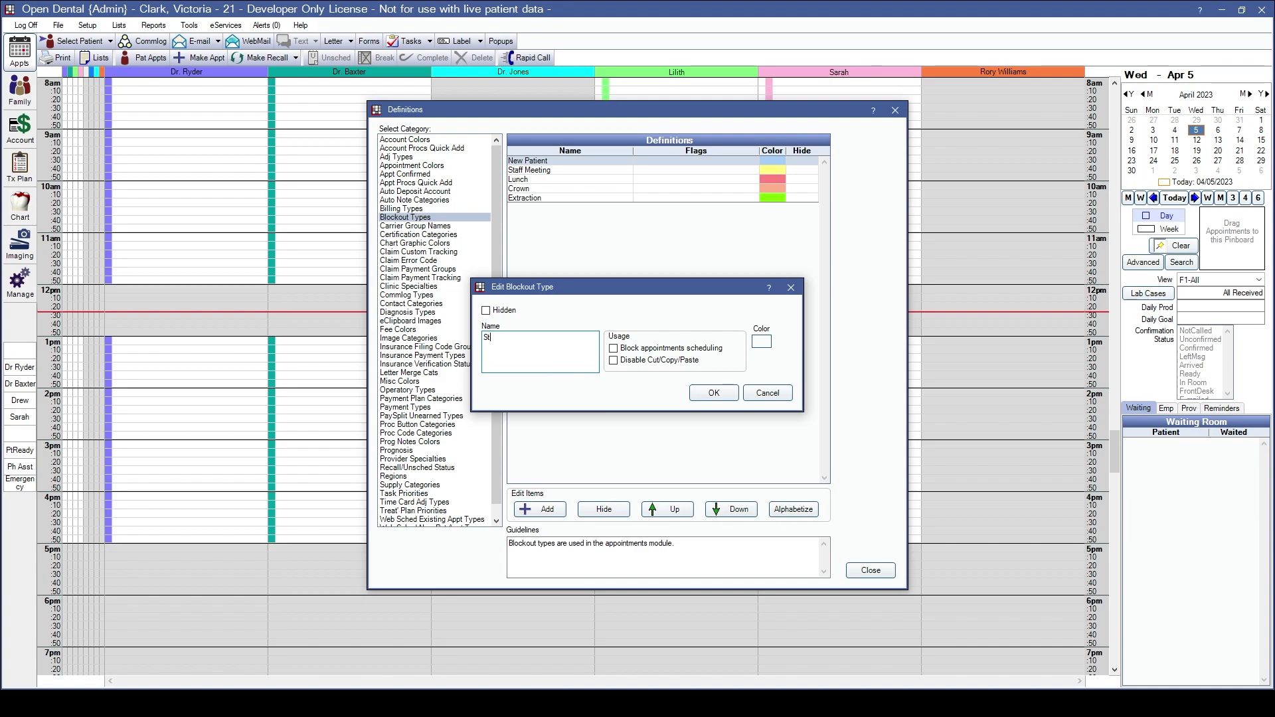
type("t")
left_click(767, 392)
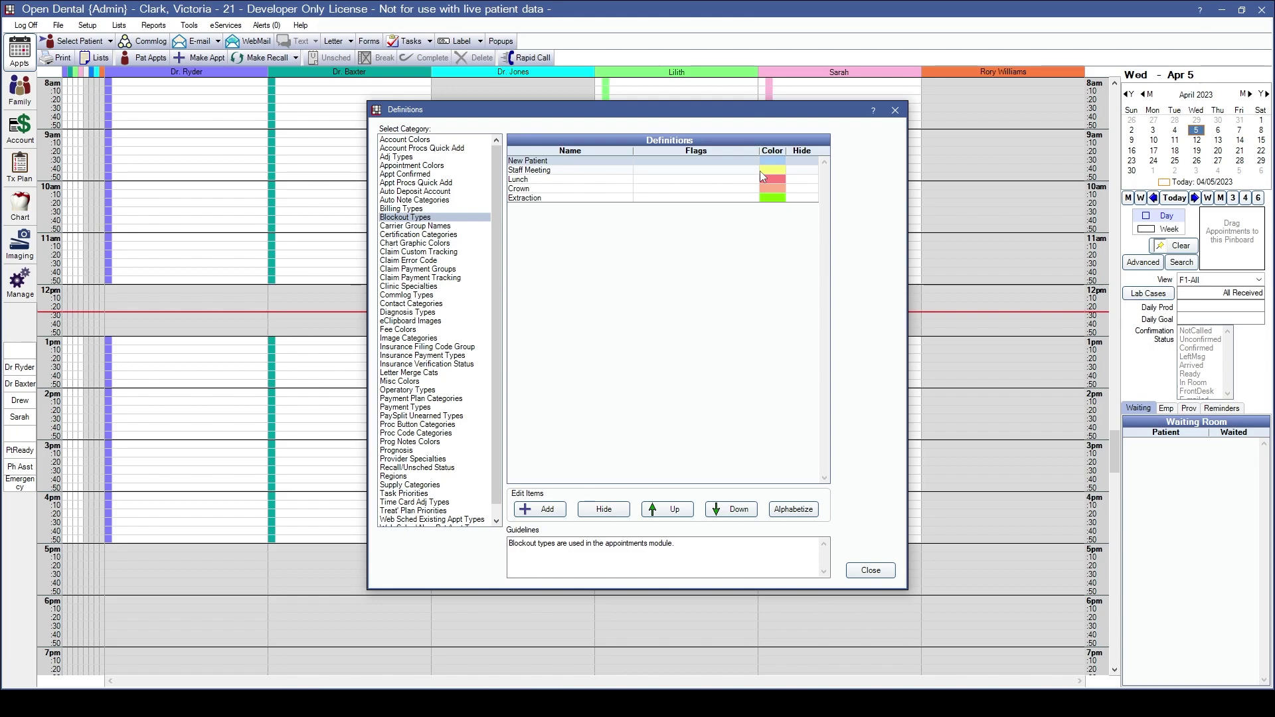
Change the Staff Meeting blockout type's color to a muted tan.
double_click(760, 170)
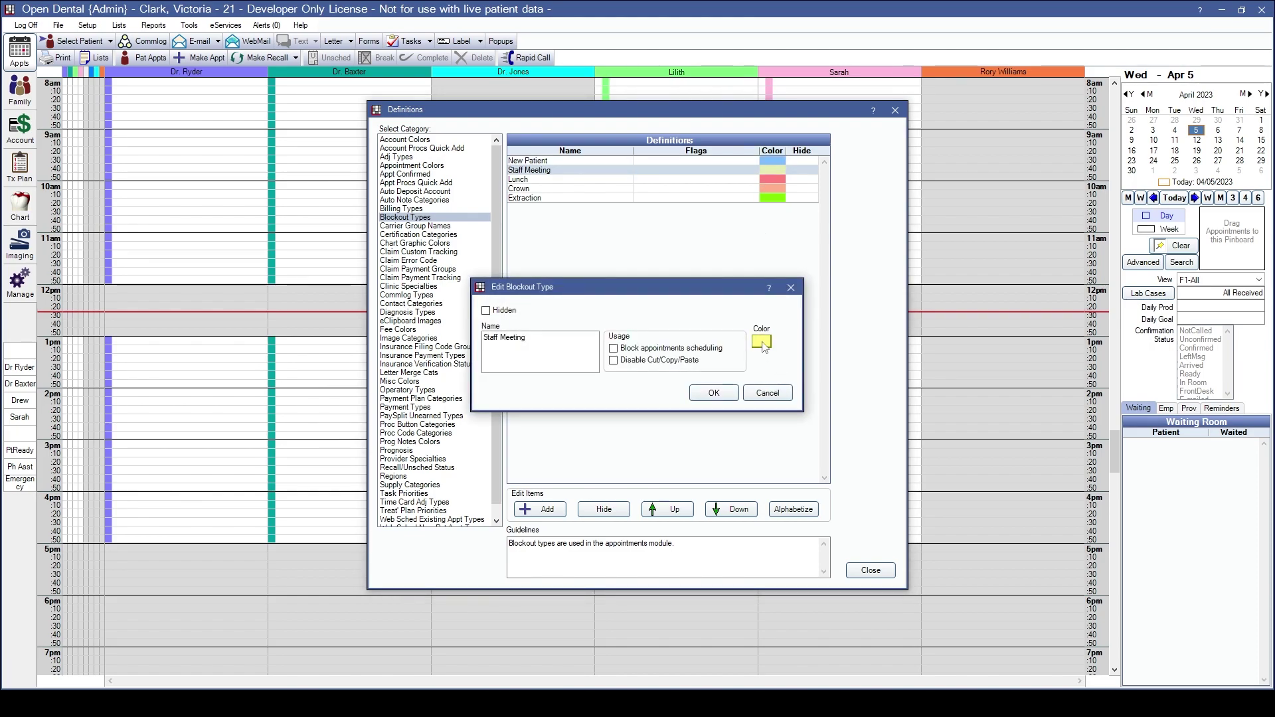
left_click(762, 343)
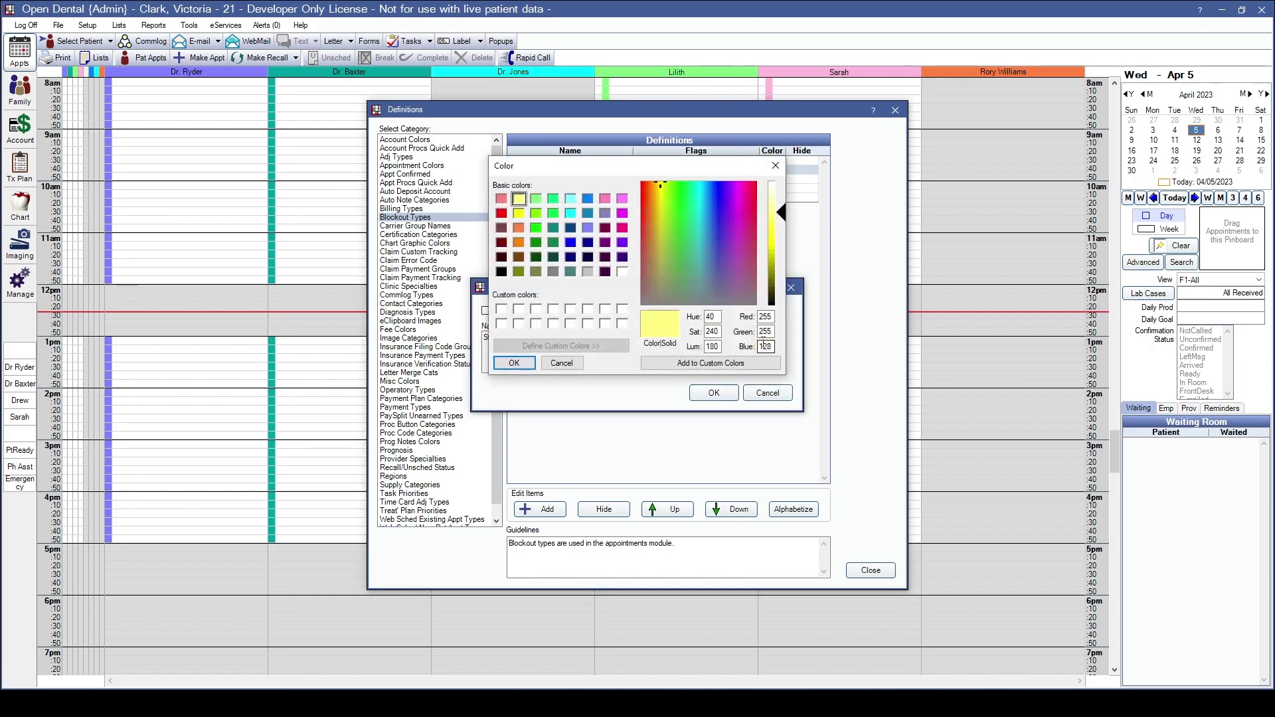
left_click(656, 226)
left_click(512, 364)
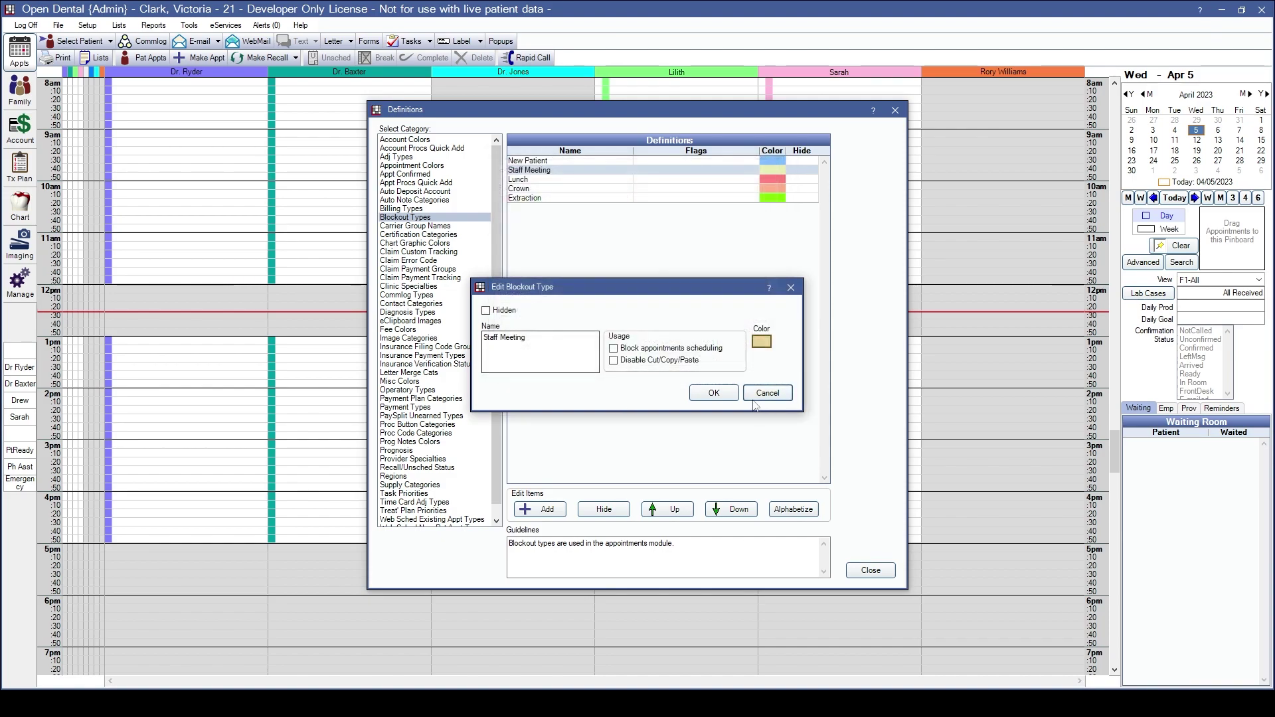
left_click(714, 394)
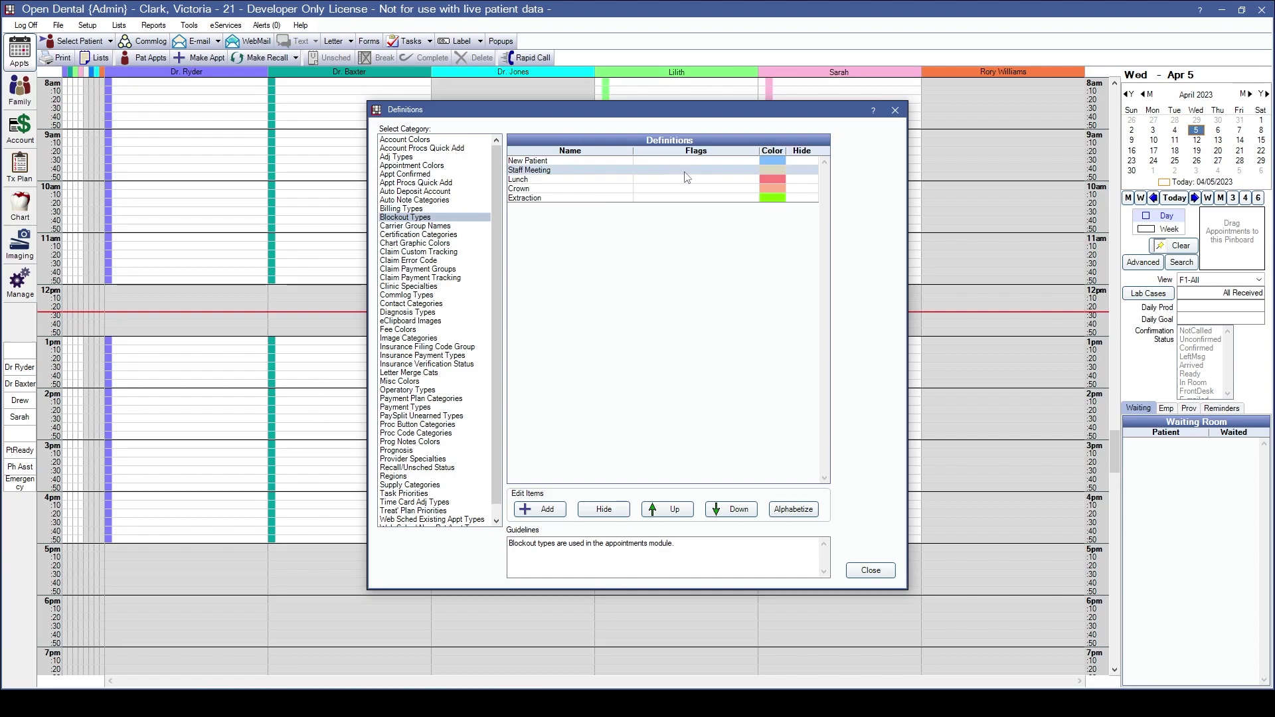
Set the Staff Meeting blockout type to block appointments scheduling, and close the definitions.
left_click(701, 182)
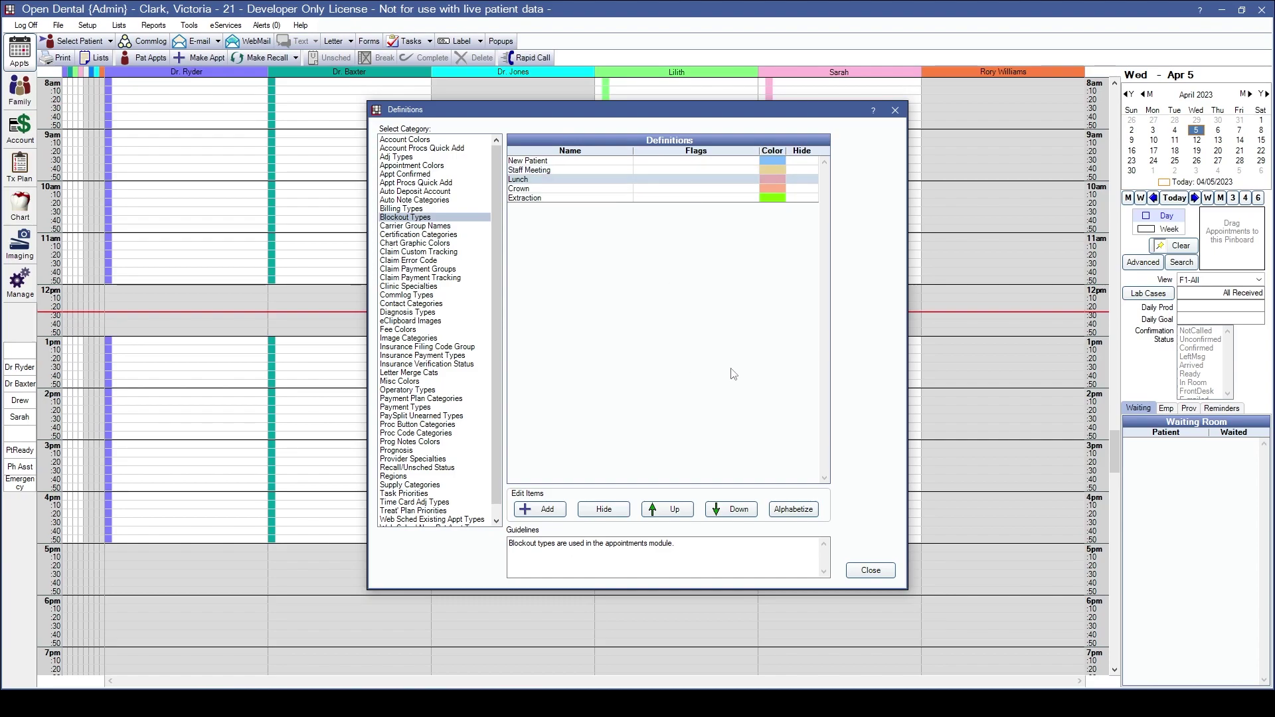
left_click(650, 172)
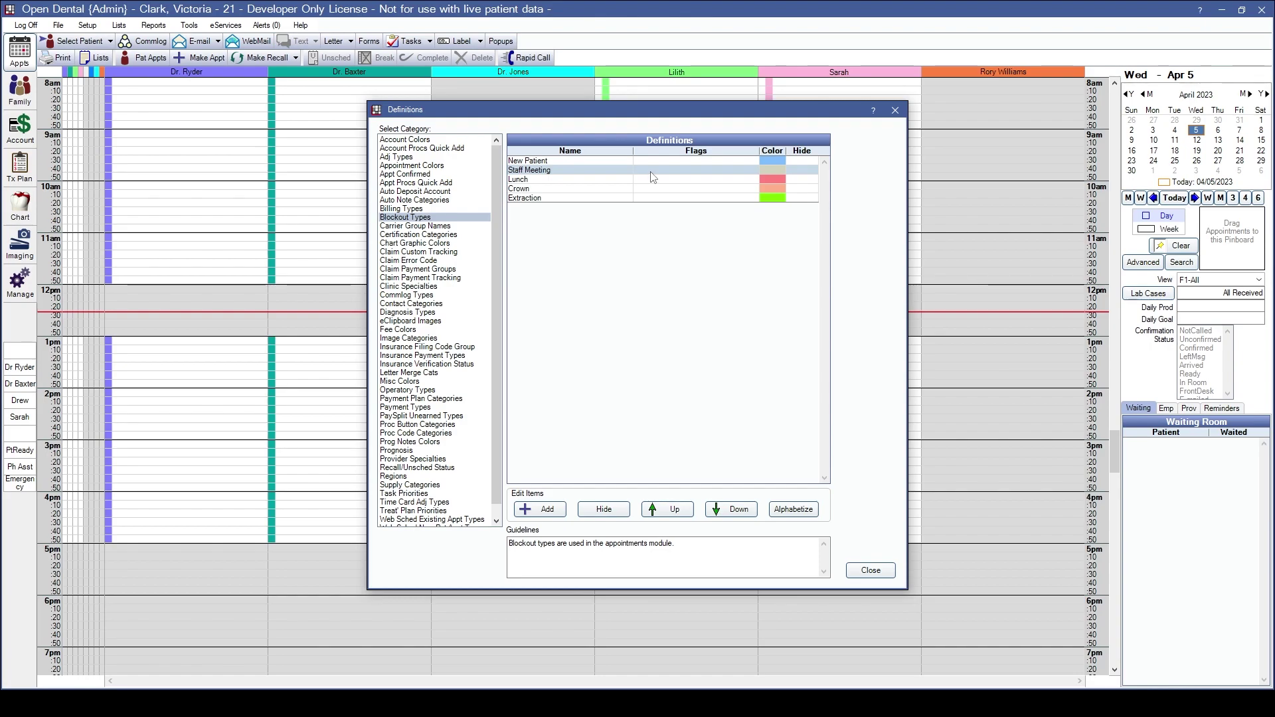
double_click(651, 172)
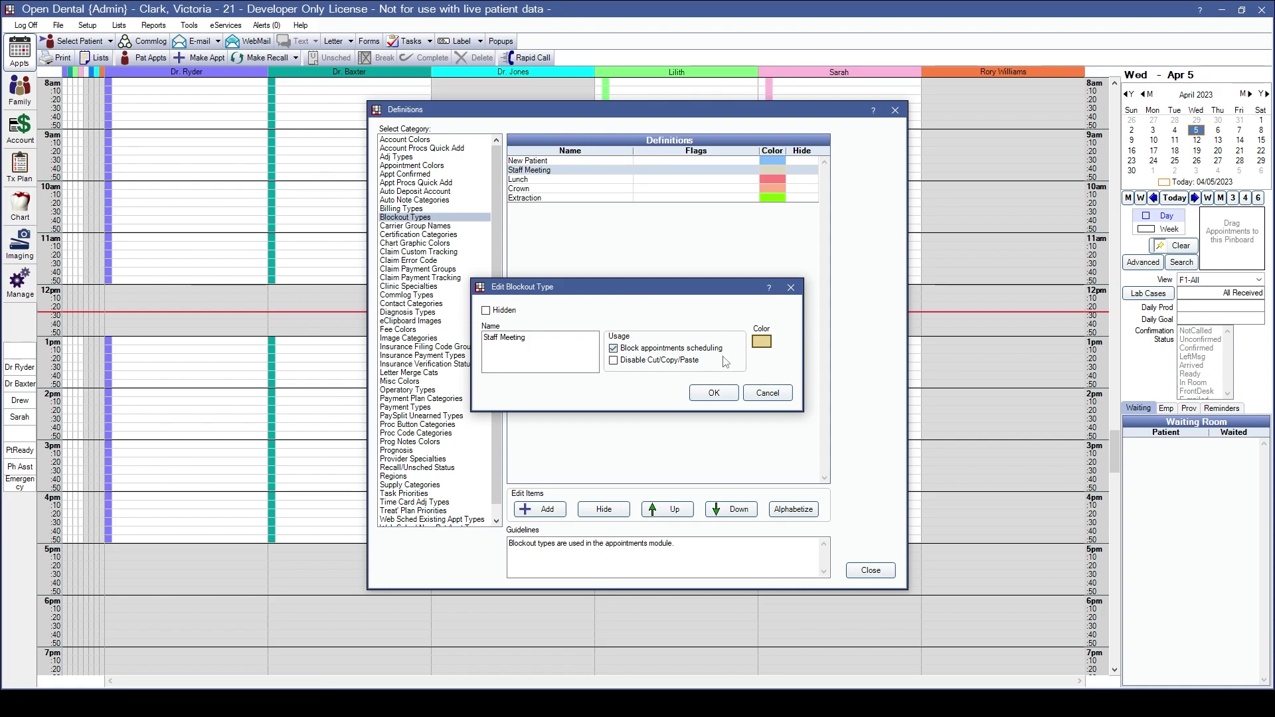
left_click(712, 393)
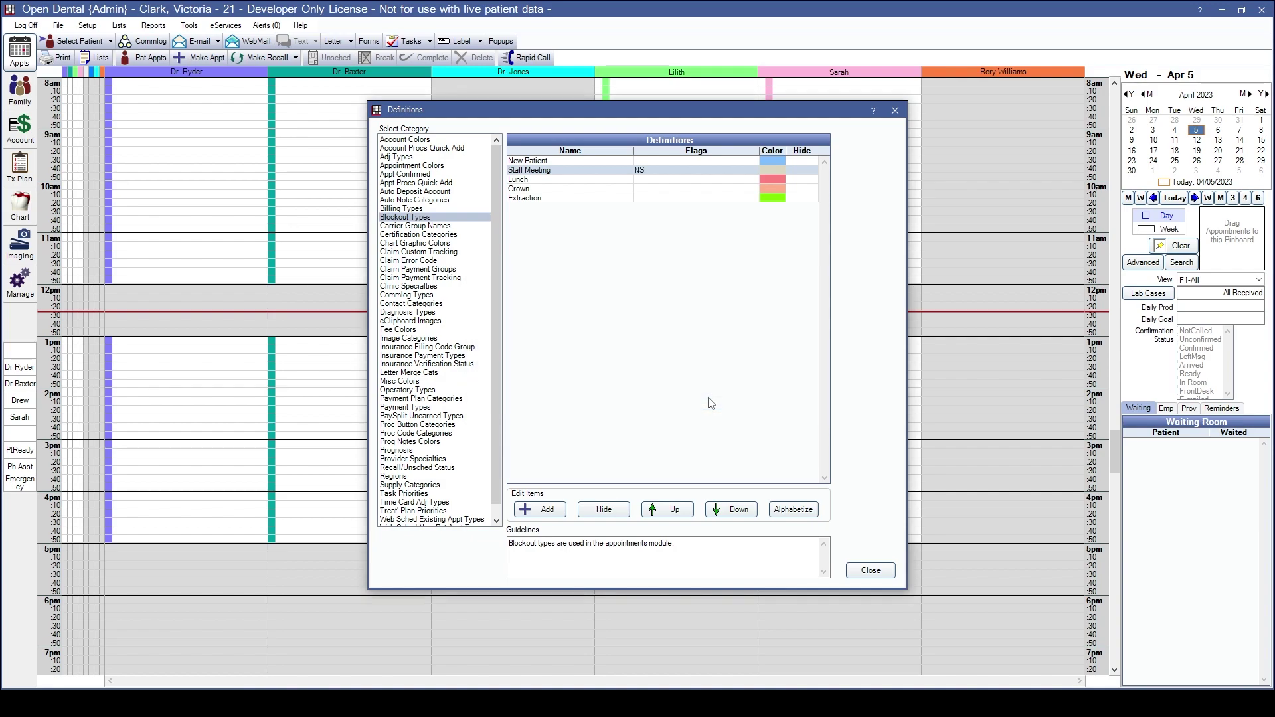
left_click(873, 571)
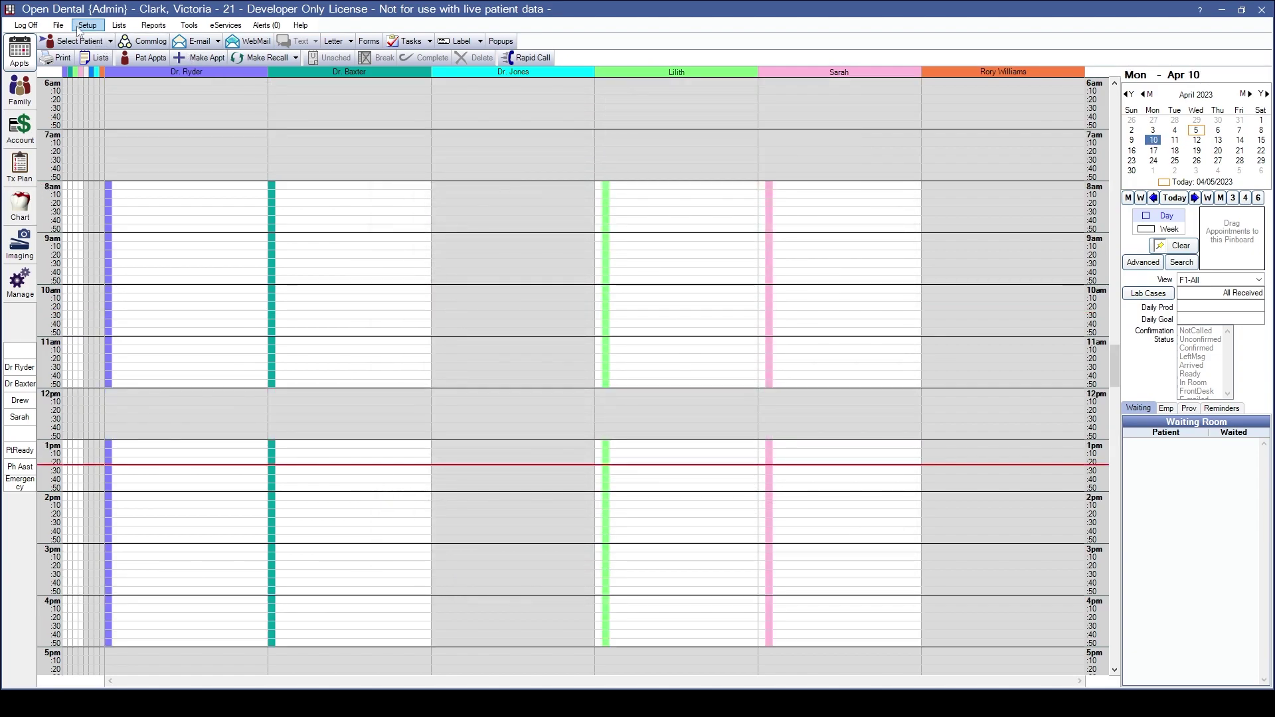
In the appointment types setup, turn on the option that new appointments prompt for appointment type.
left_click(87, 25)
mouse_move(99, 57)
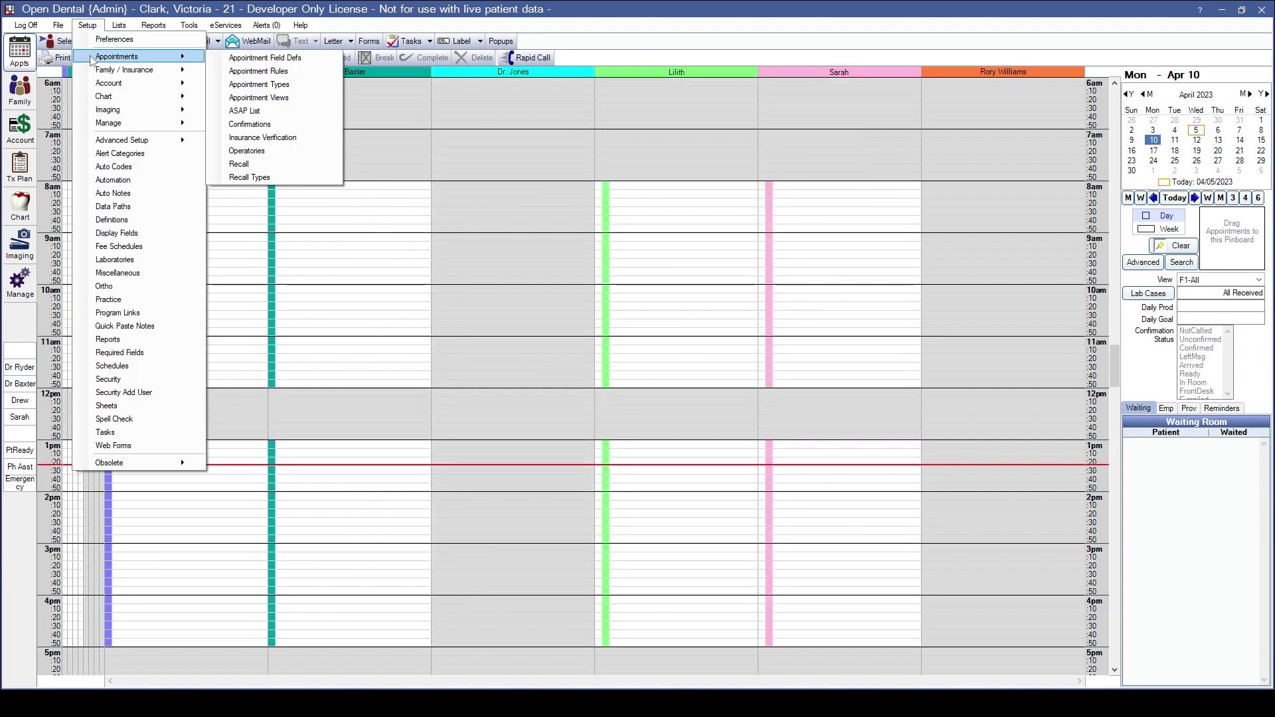
left_click(253, 87)
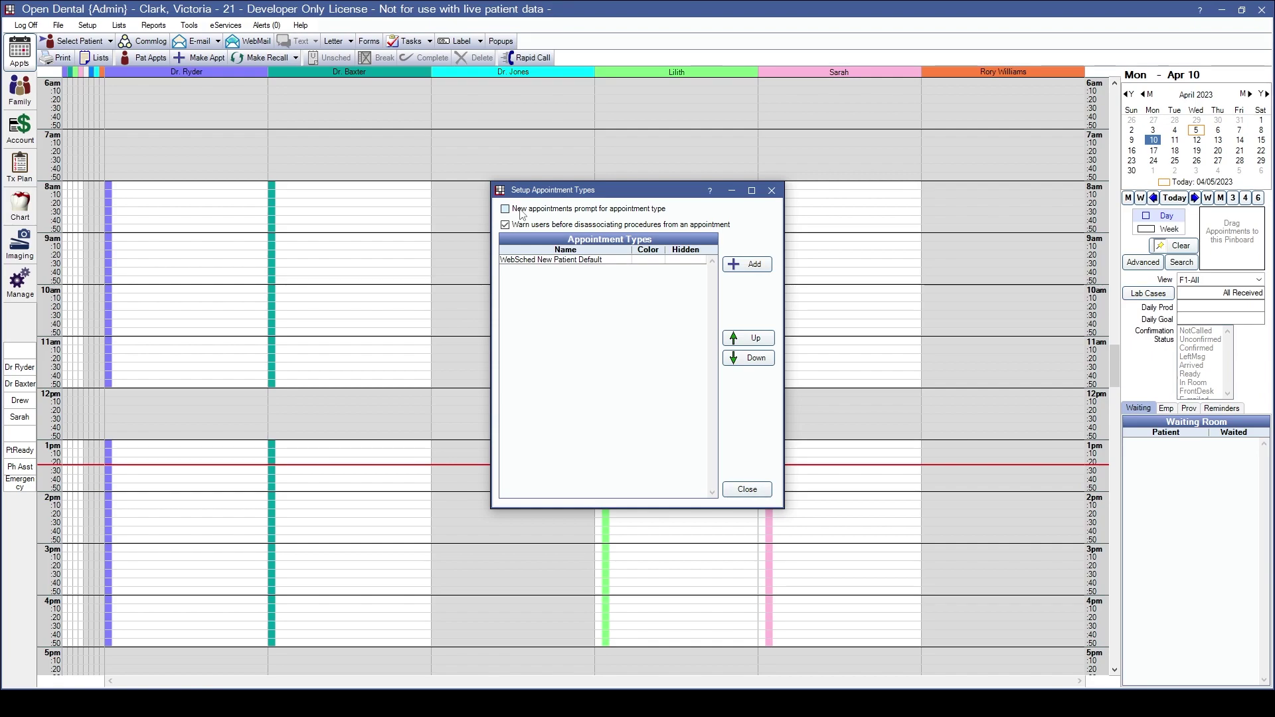
left_click(510, 211)
Add an appointment type named New Patient with a light blue color.
left_click(757, 265)
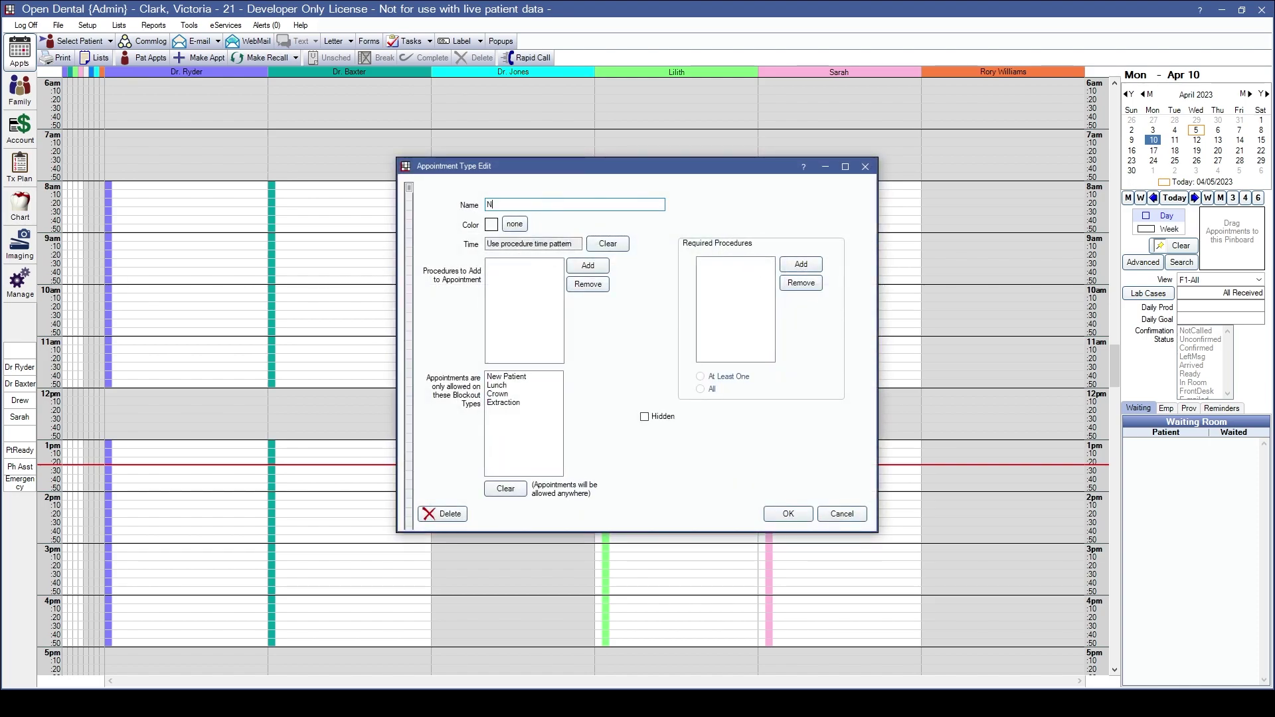
type("nt")
left_click(491, 224)
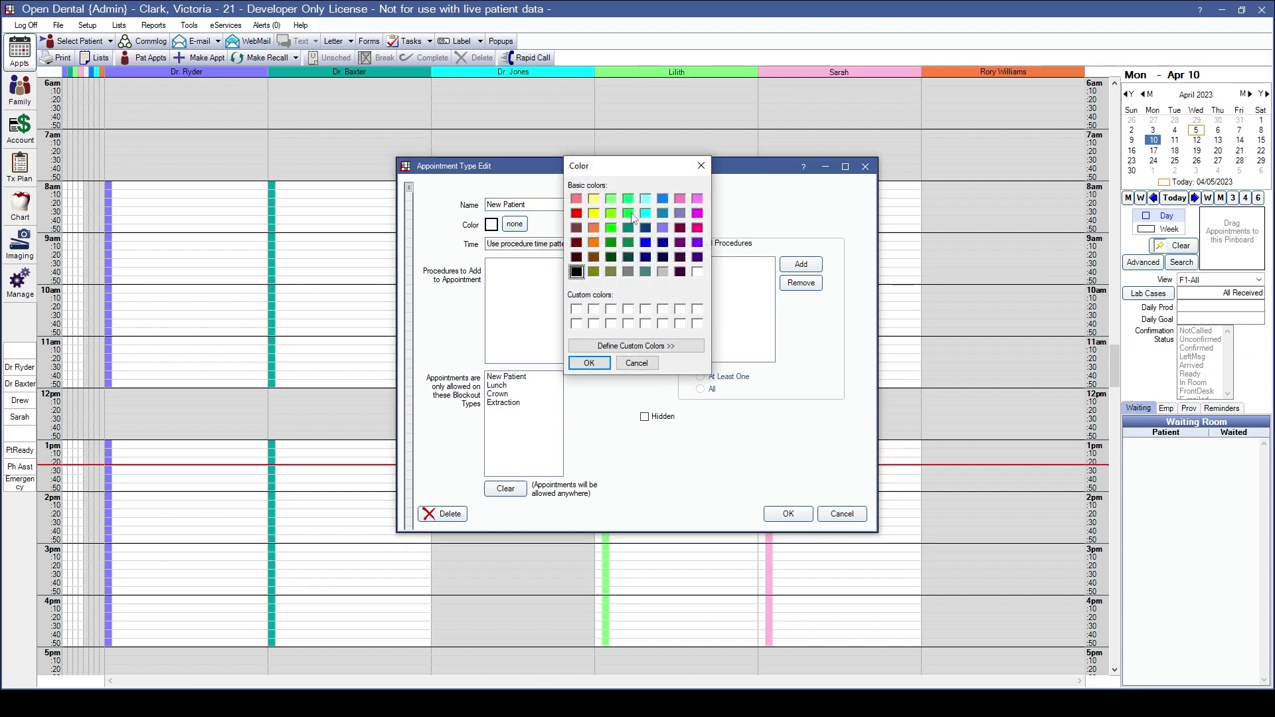
left_click(595, 346)
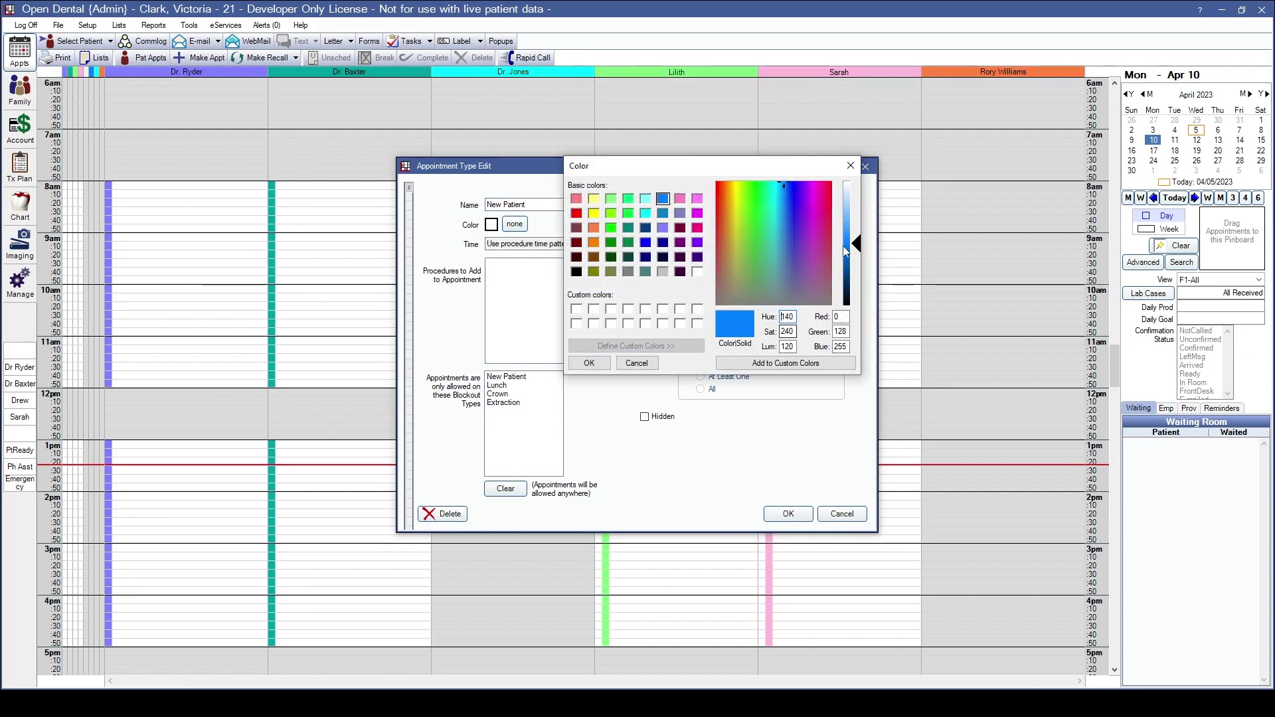
left_click(589, 363)
Set the New Patient type's length to 60 minutes with the time pattern /XXXX/.
left_click_drag(409, 187, 414, 275)
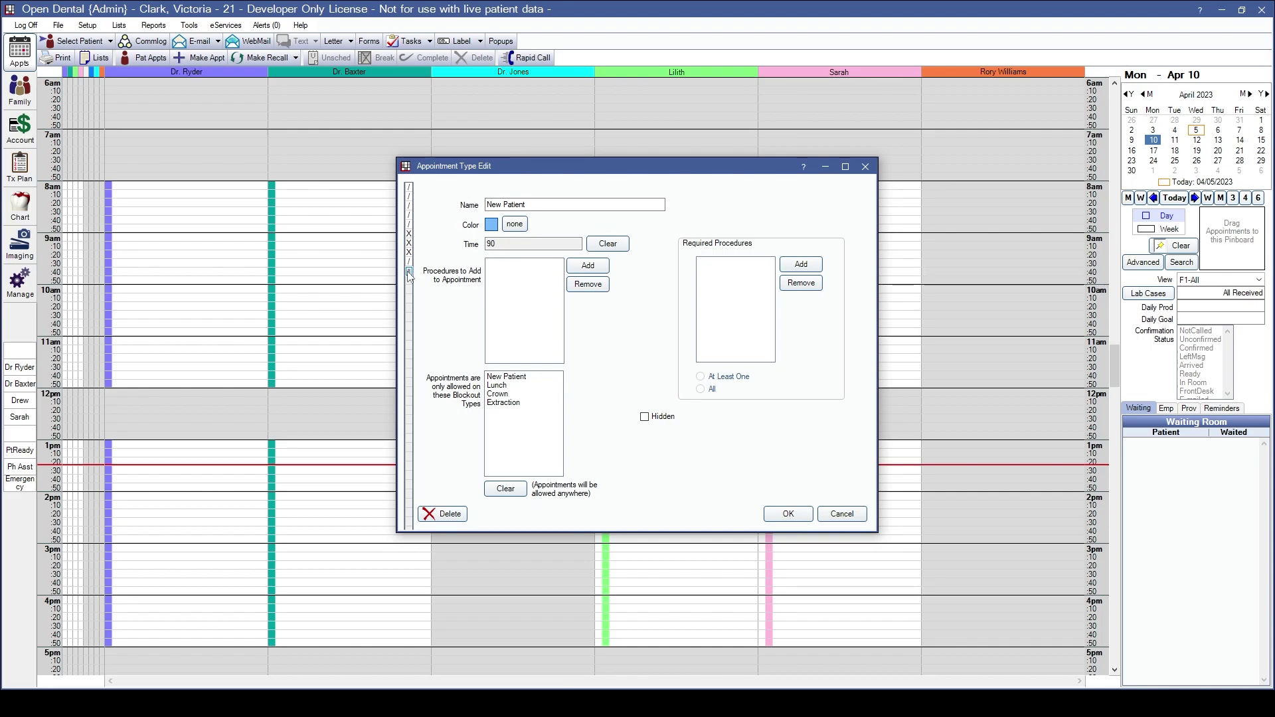
left_click_drag(410, 274, 409, 247)
left_click(410, 233)
left_click(409, 243)
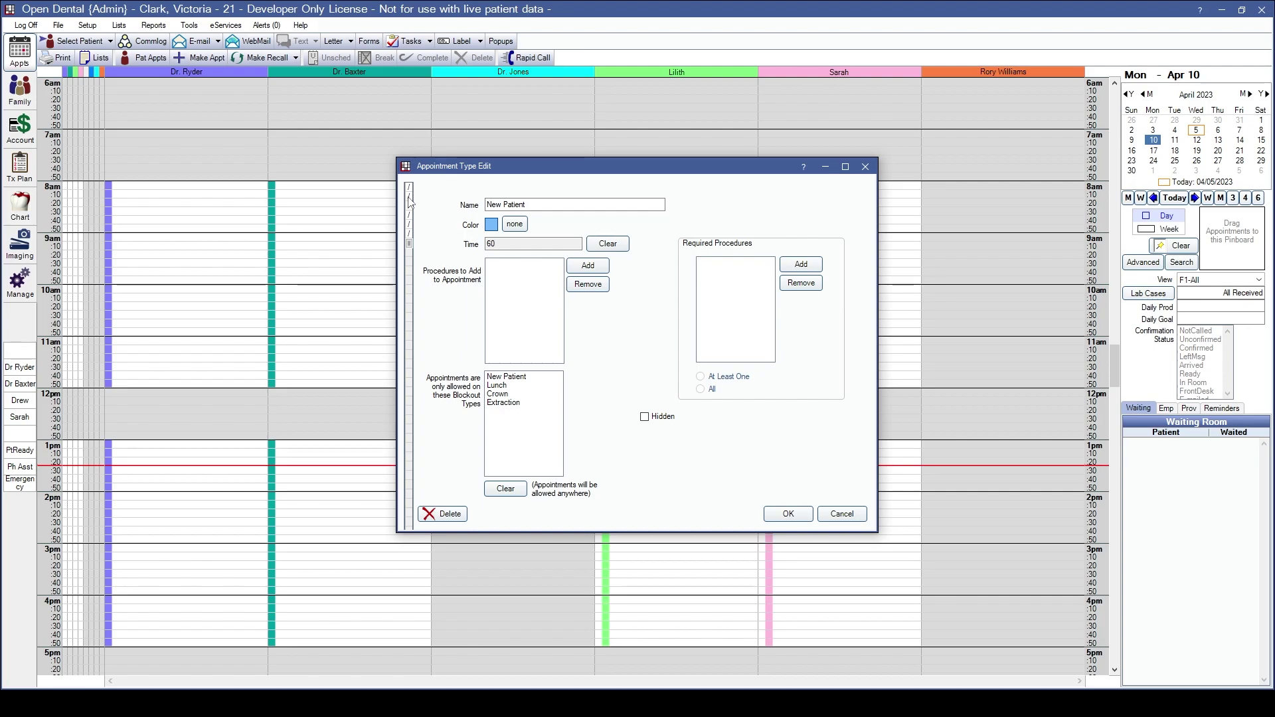
left_click(409, 197)
left_click(410, 215)
double_click(494, 244)
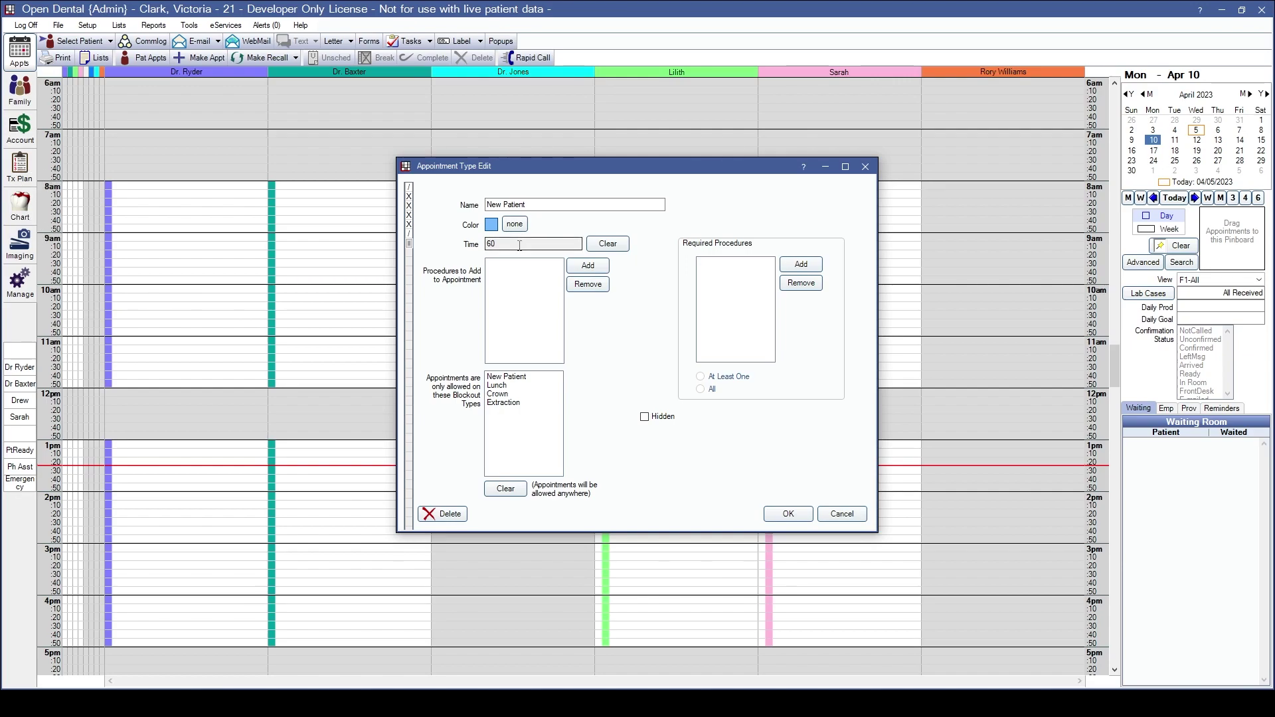
Add the comprehensive oral evaluation, D0150, to the procedures the New Patient type puts on appointments.
left_click(520, 303)
left_click(583, 269)
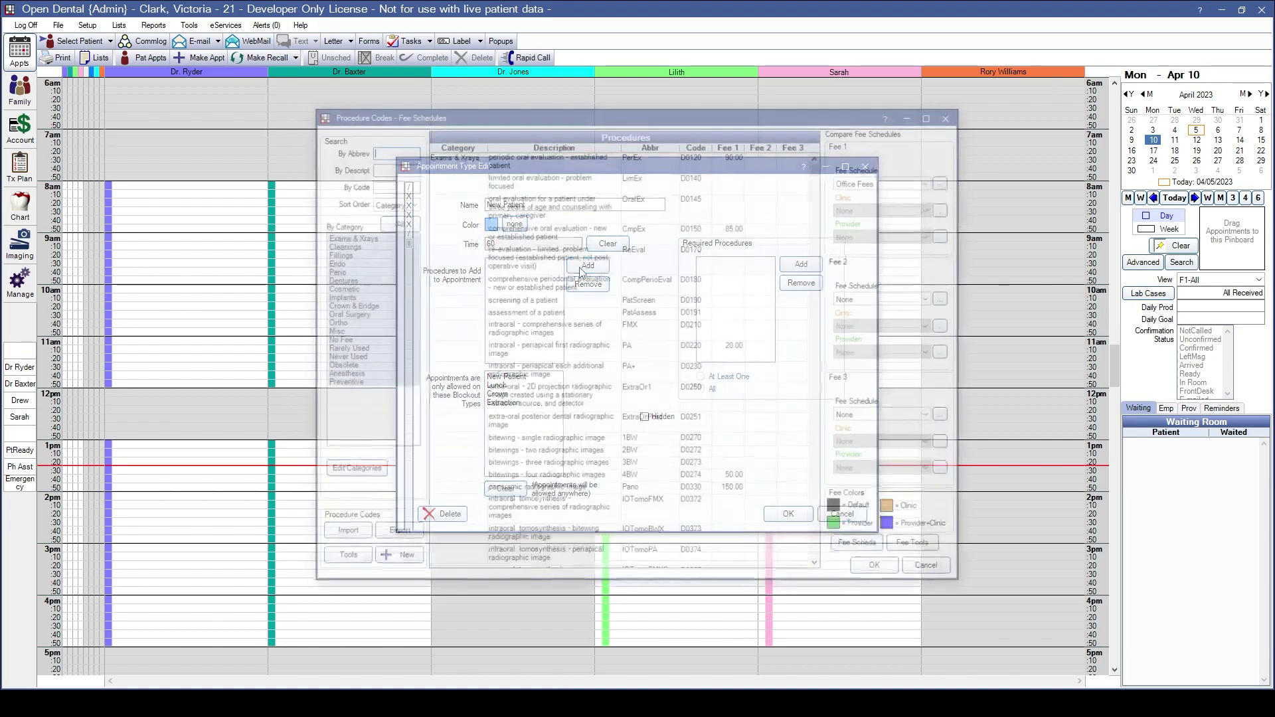
left_click(537, 237)
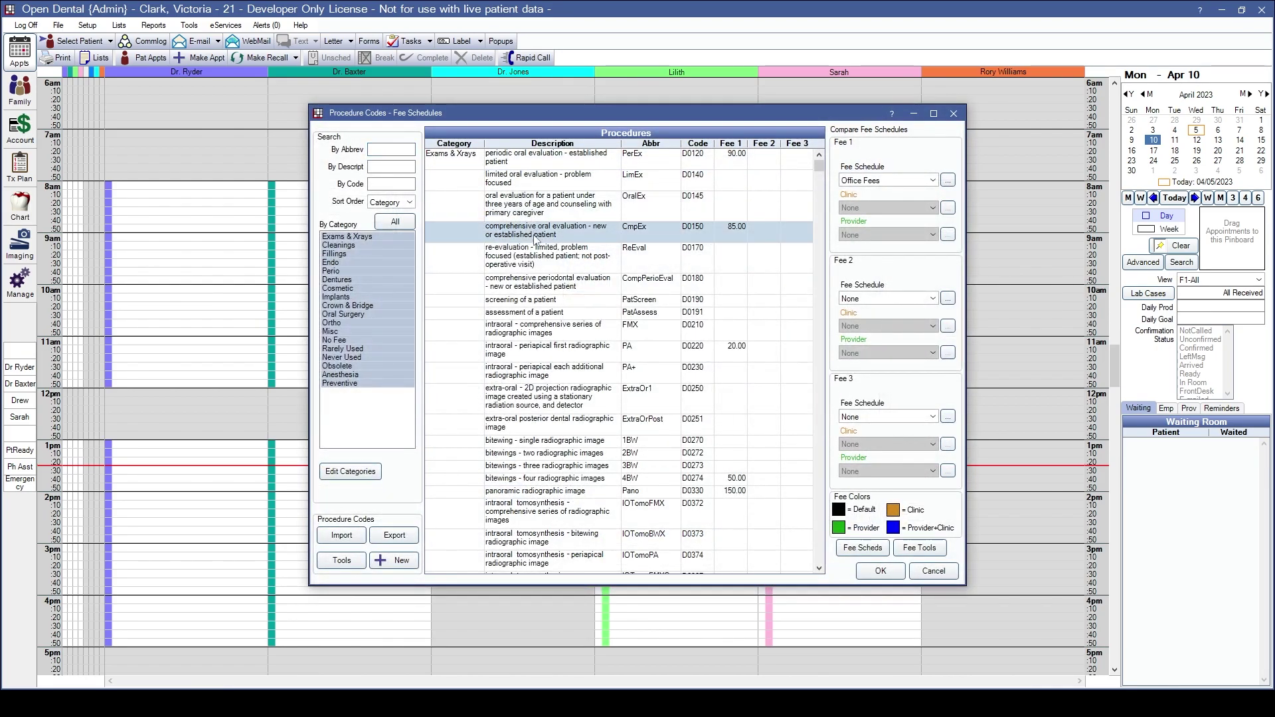
left_click(879, 571)
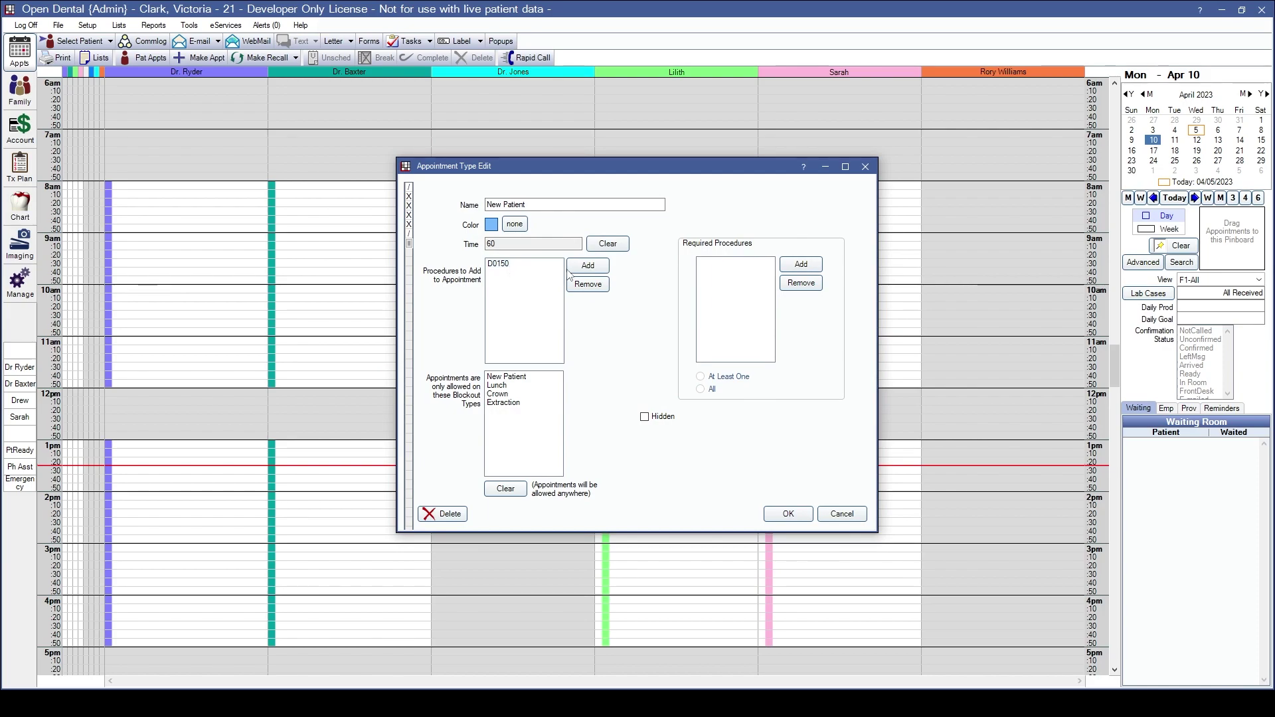
Add two bitewings, D0272, to the type's procedures to add, allow it only on New Patient blockouts, and save it.
left_click(568, 270)
type("bit")
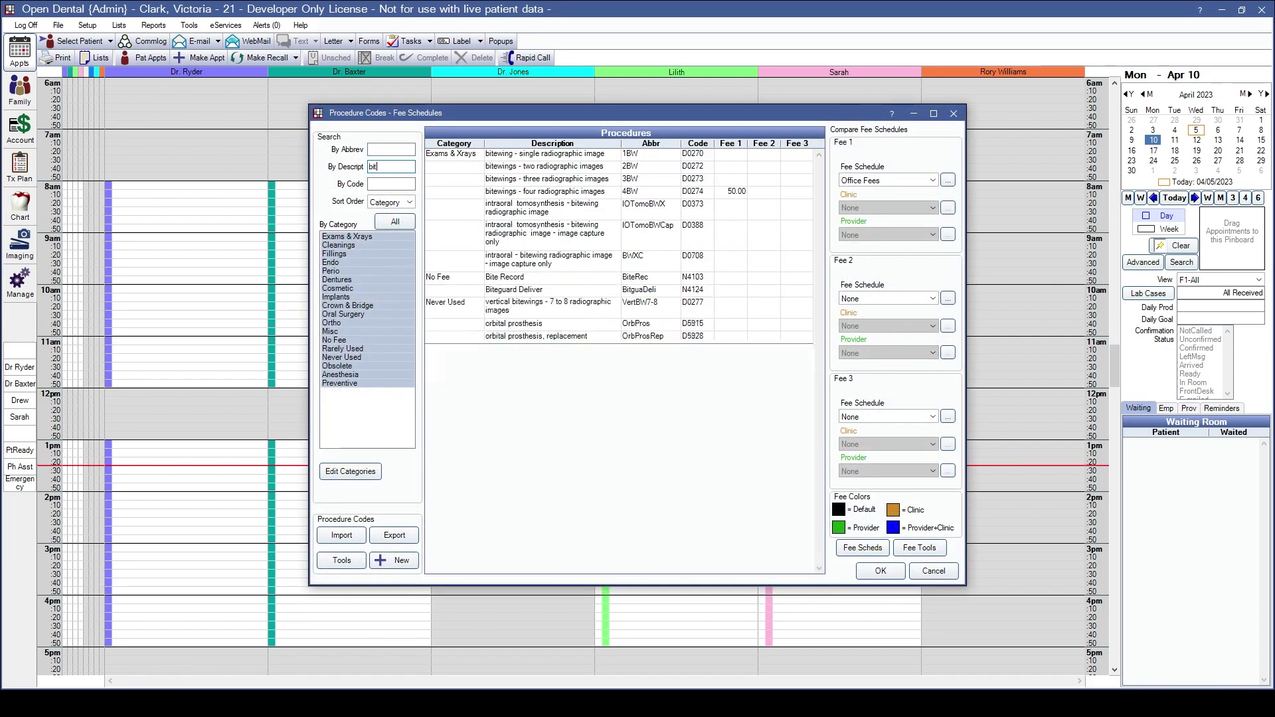
type("e")
double_click(513, 167)
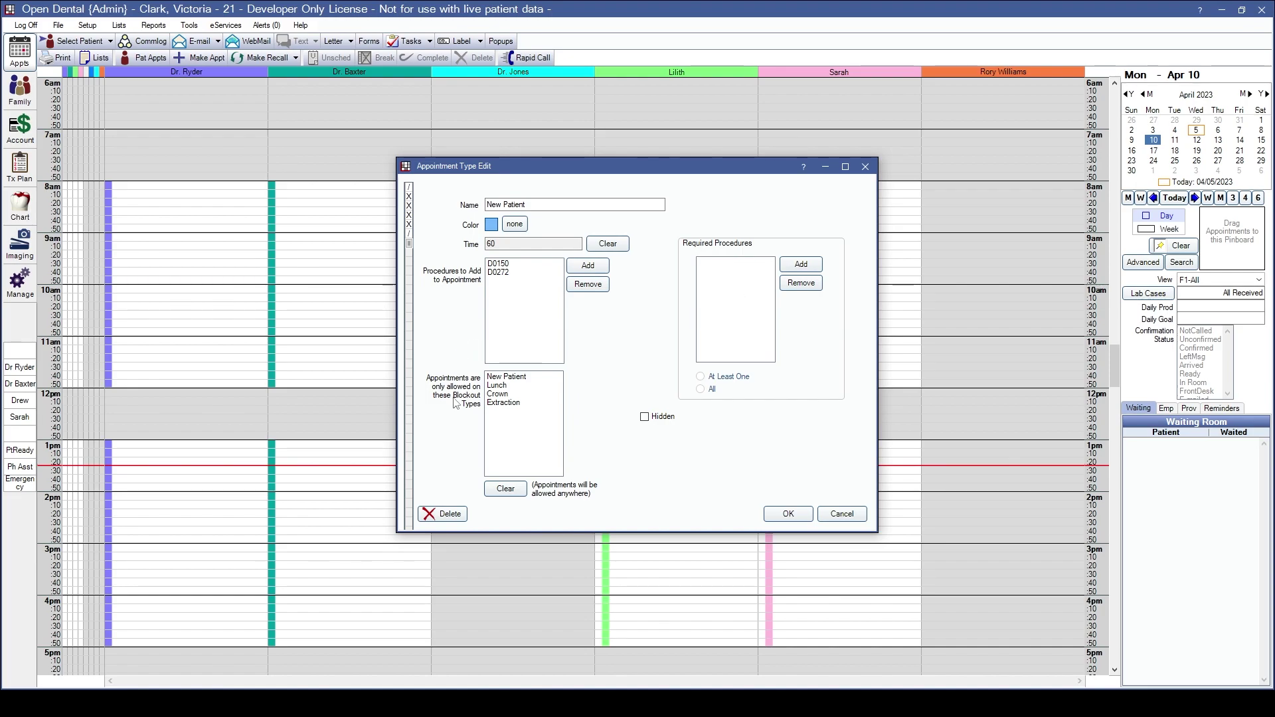
left_click(506, 376)
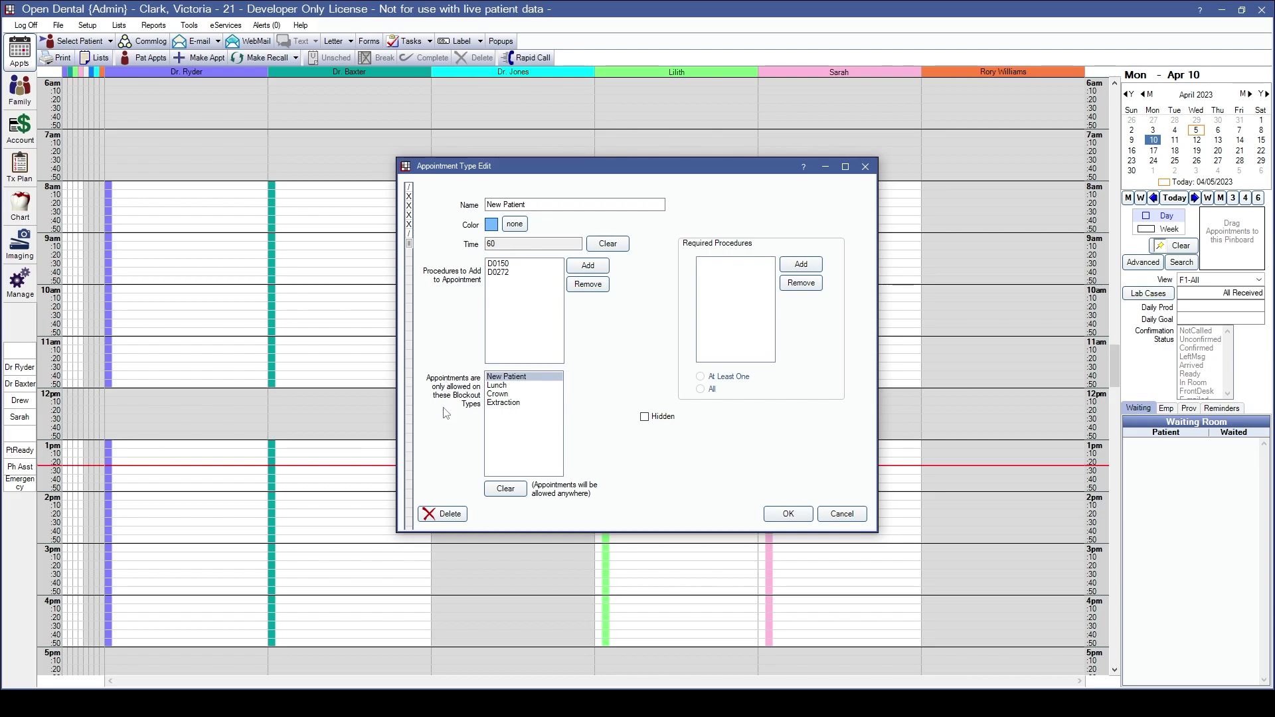
left_click(787, 513)
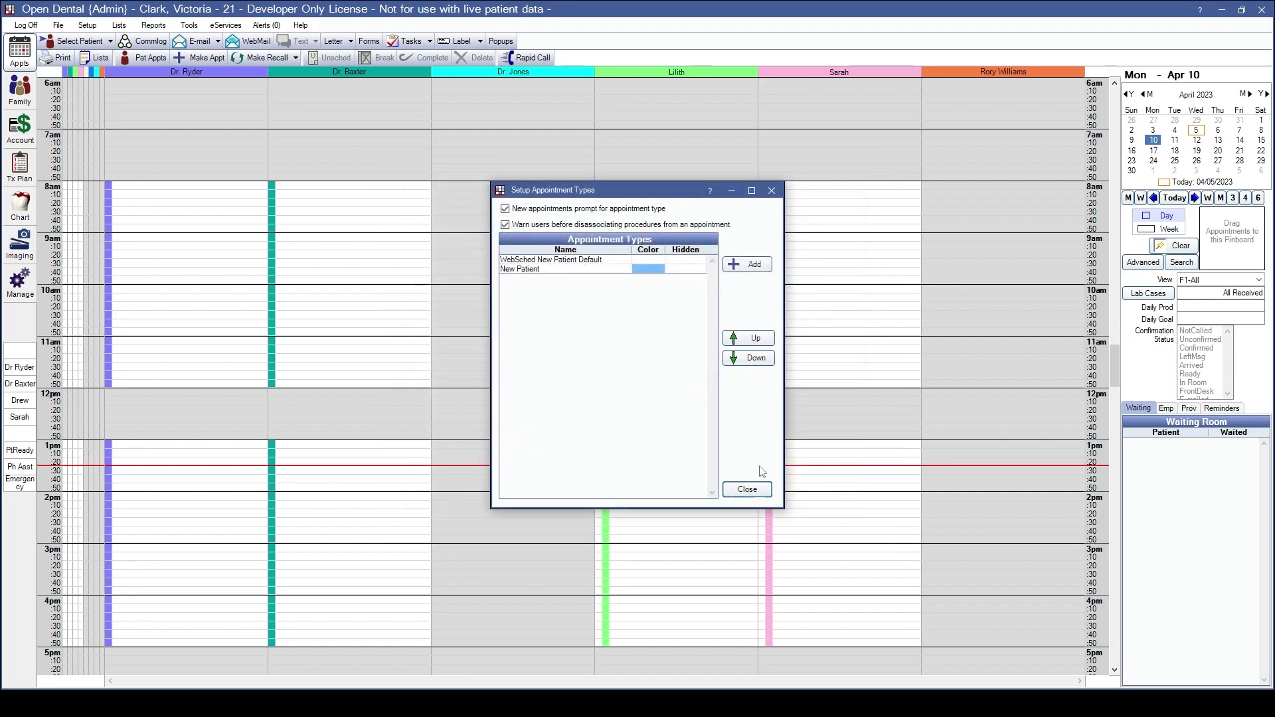
Add an appointment type named Crown with a light orange color.
left_click(747, 264)
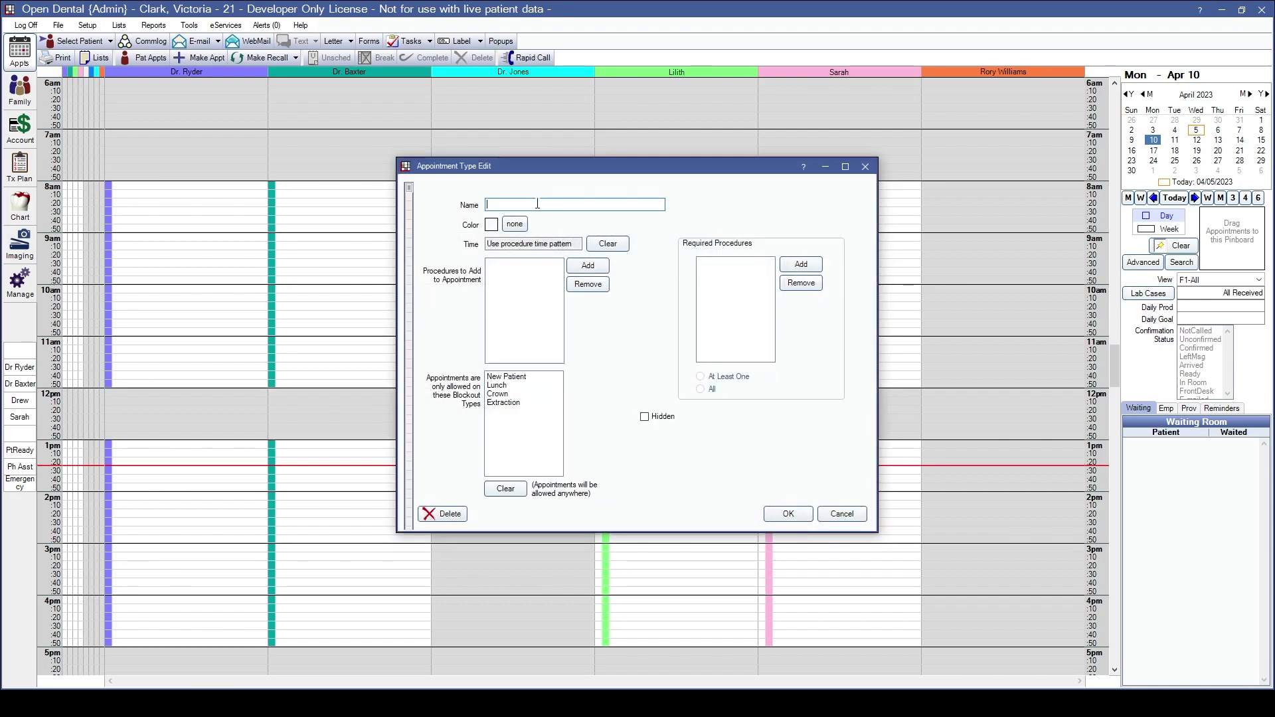
type("Crown")
left_click(515, 226)
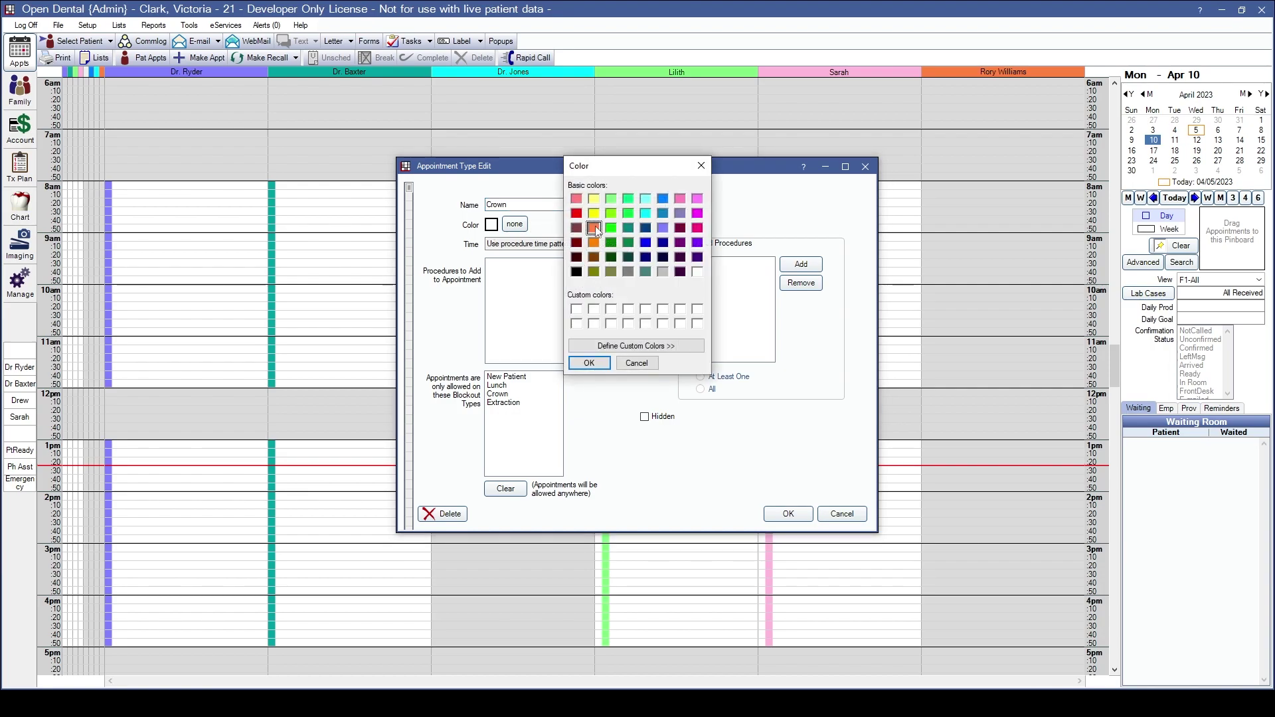
left_click(633, 346)
left_click_drag(847, 240, 848, 214)
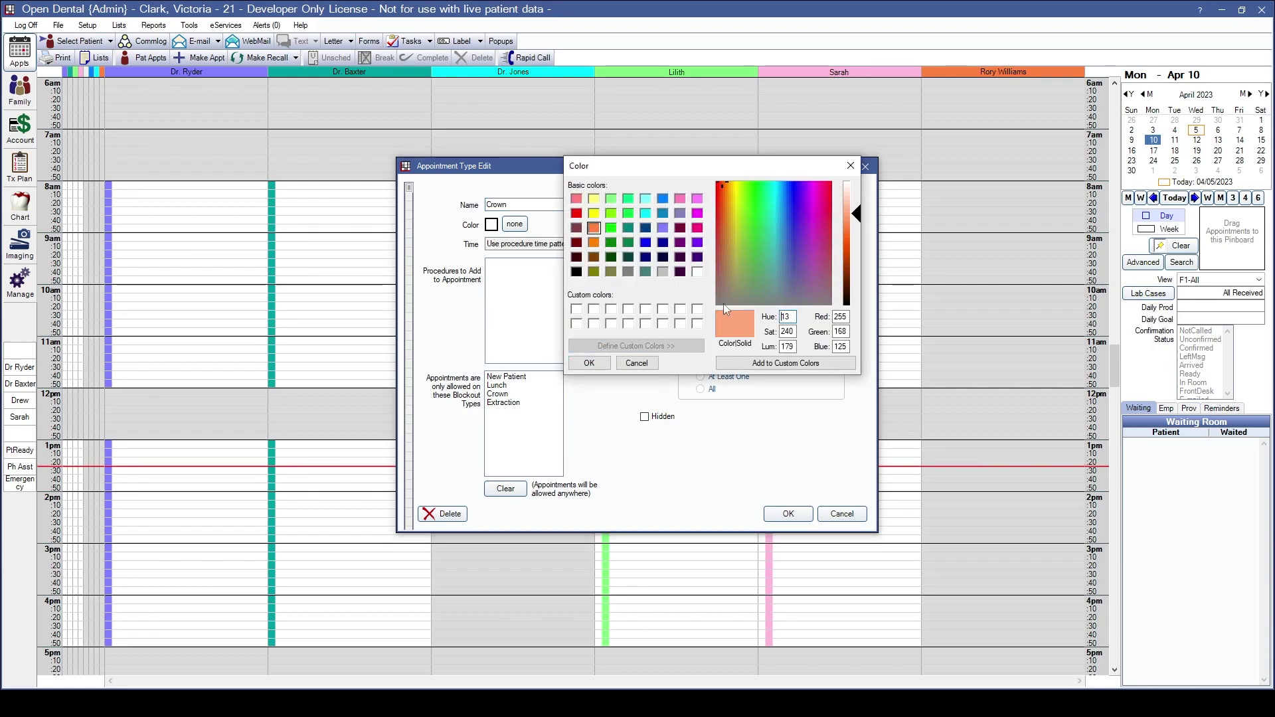
left_click(589, 363)
Set the Crown type to 90 minutes with the time pattern /XXX/XXX/ and allow it only on Crown blockouts.
left_click_drag(409, 186, 409, 272)
left_click(409, 197)
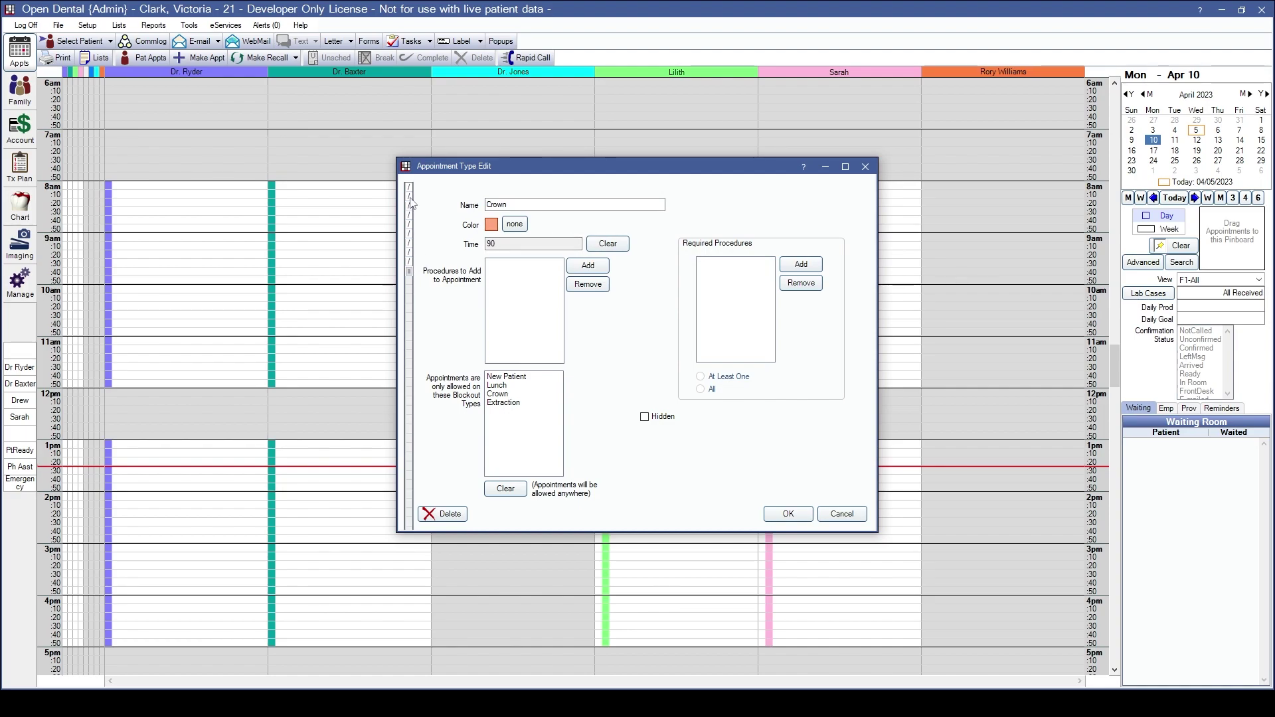
left_click(411, 215)
left_click(410, 206)
left_click(409, 234)
left_click(503, 395)
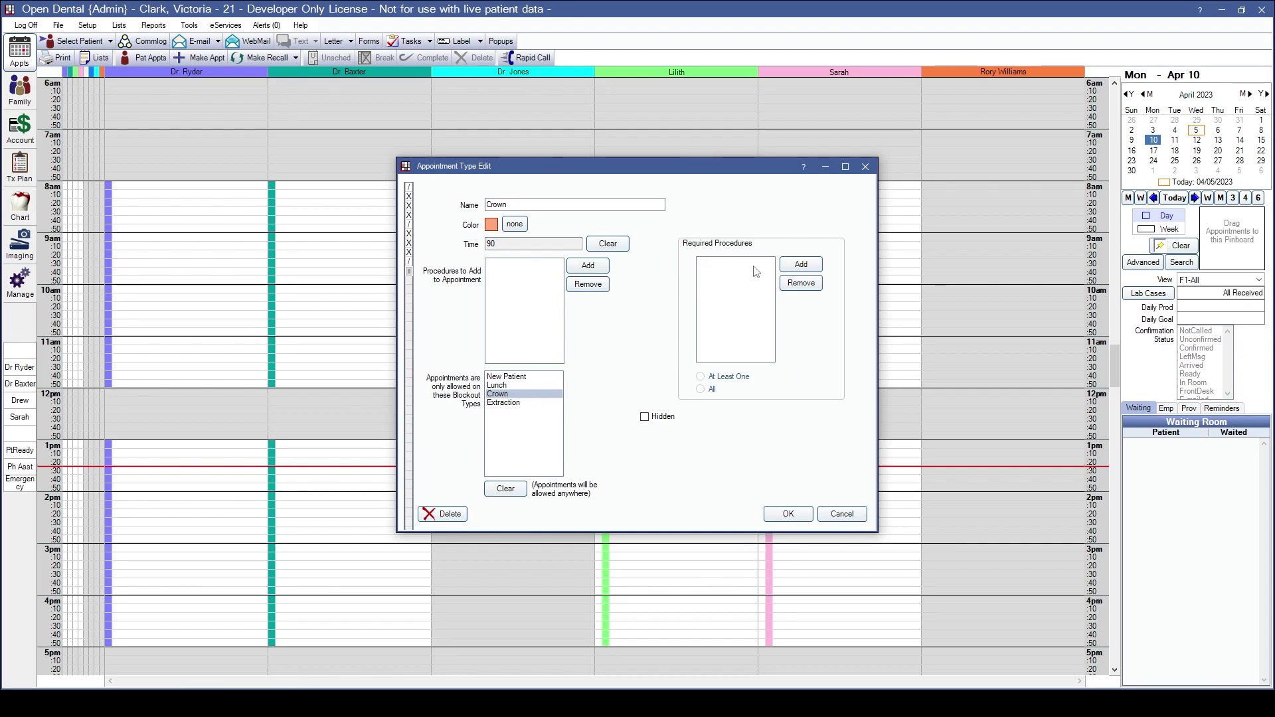
Add the porcelain/ceramic crown, D2740, from the Crown & Bridge category to the Crown type's required procedures.
left_click(800, 265)
left_click(332, 307)
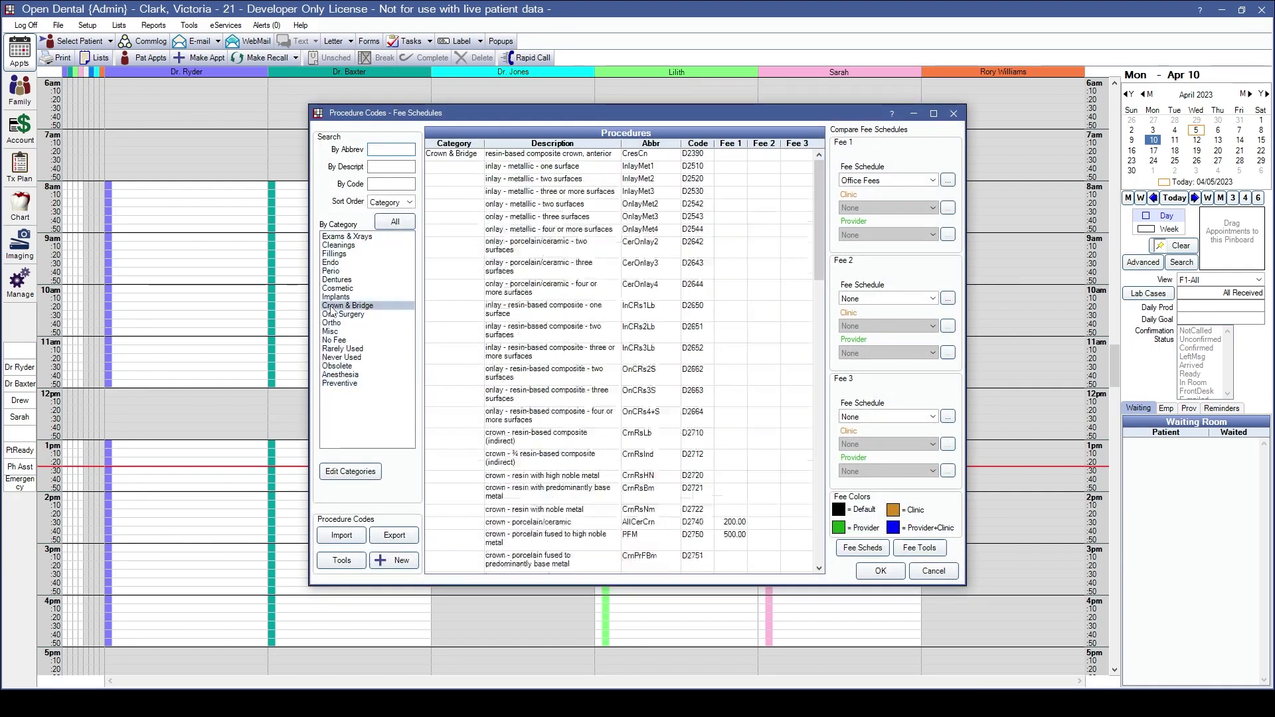
left_click(540, 522)
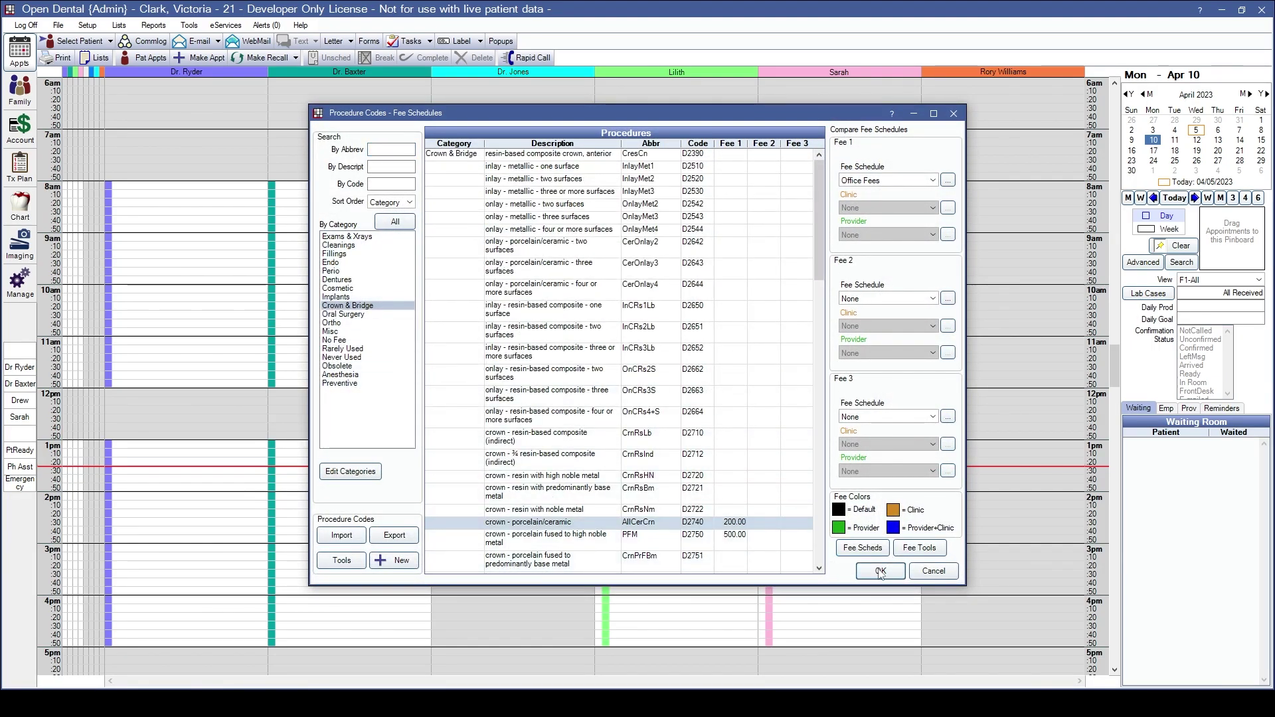
left_click(880, 571)
Add the porcelain fused to high noble metal crown, D2750, as a required procedure and save the Crown type.
left_click(801, 265)
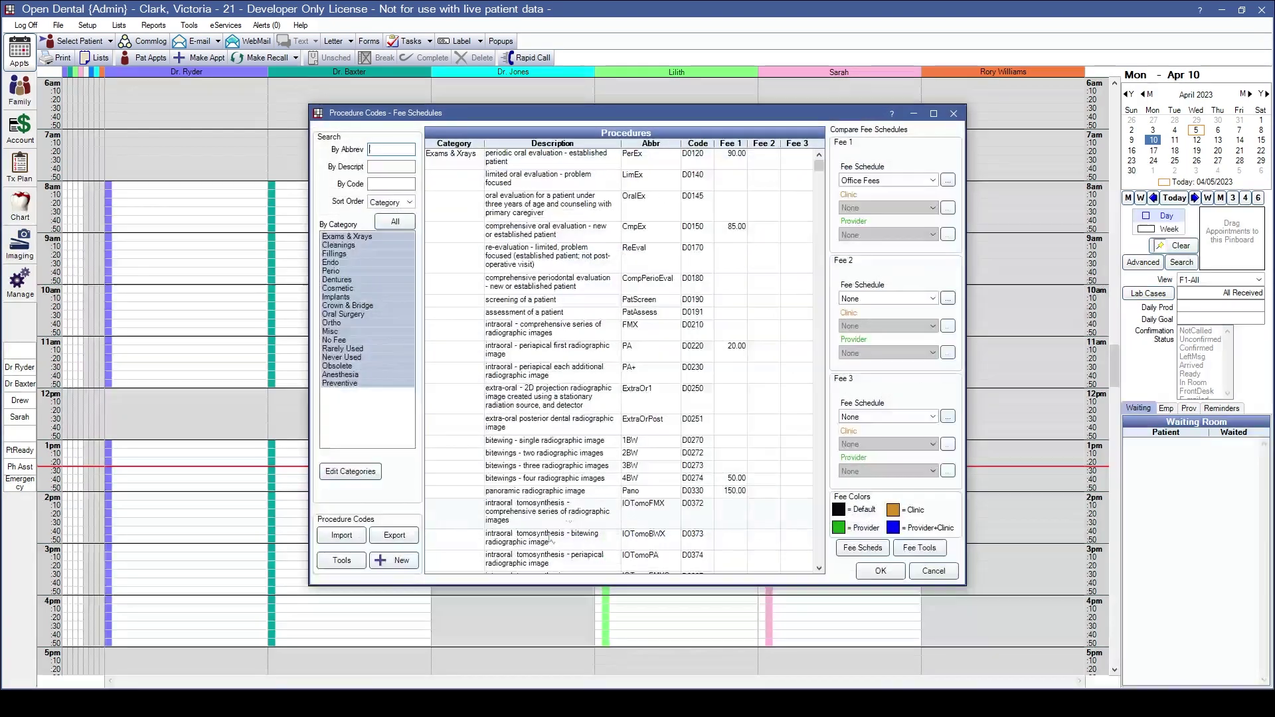
left_click(359, 305)
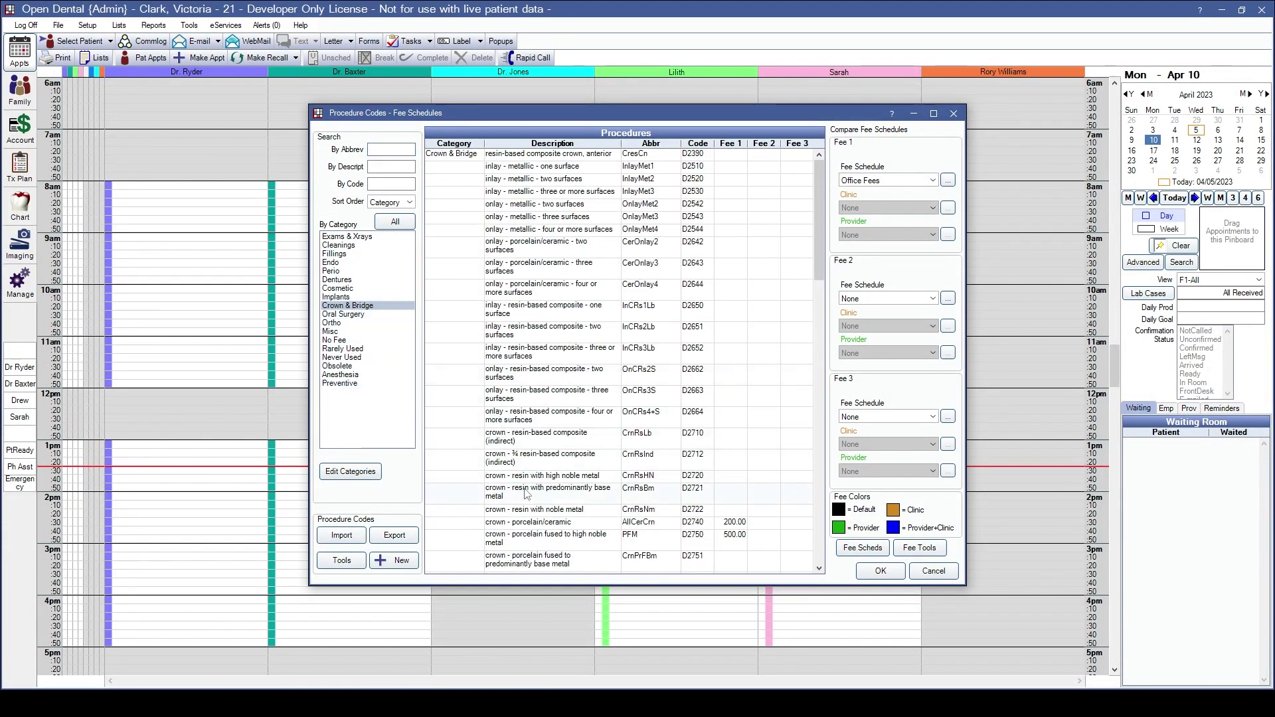
left_click(522, 536)
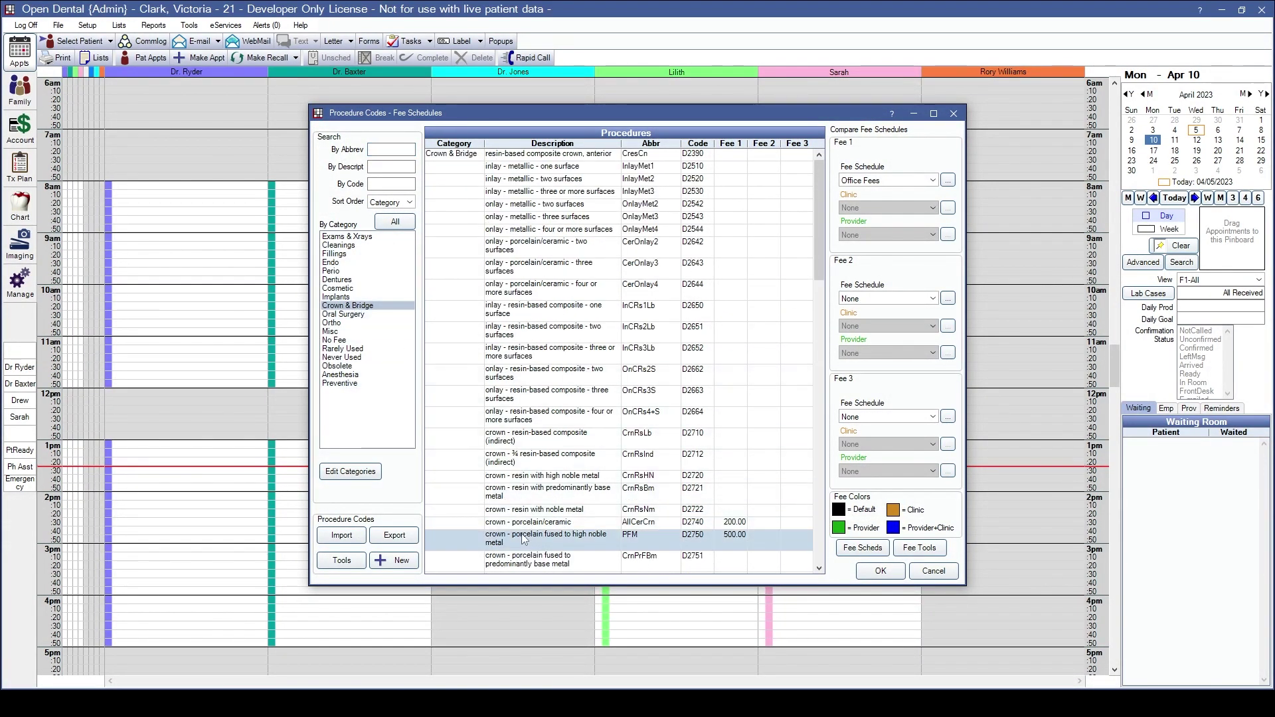
left_click(880, 571)
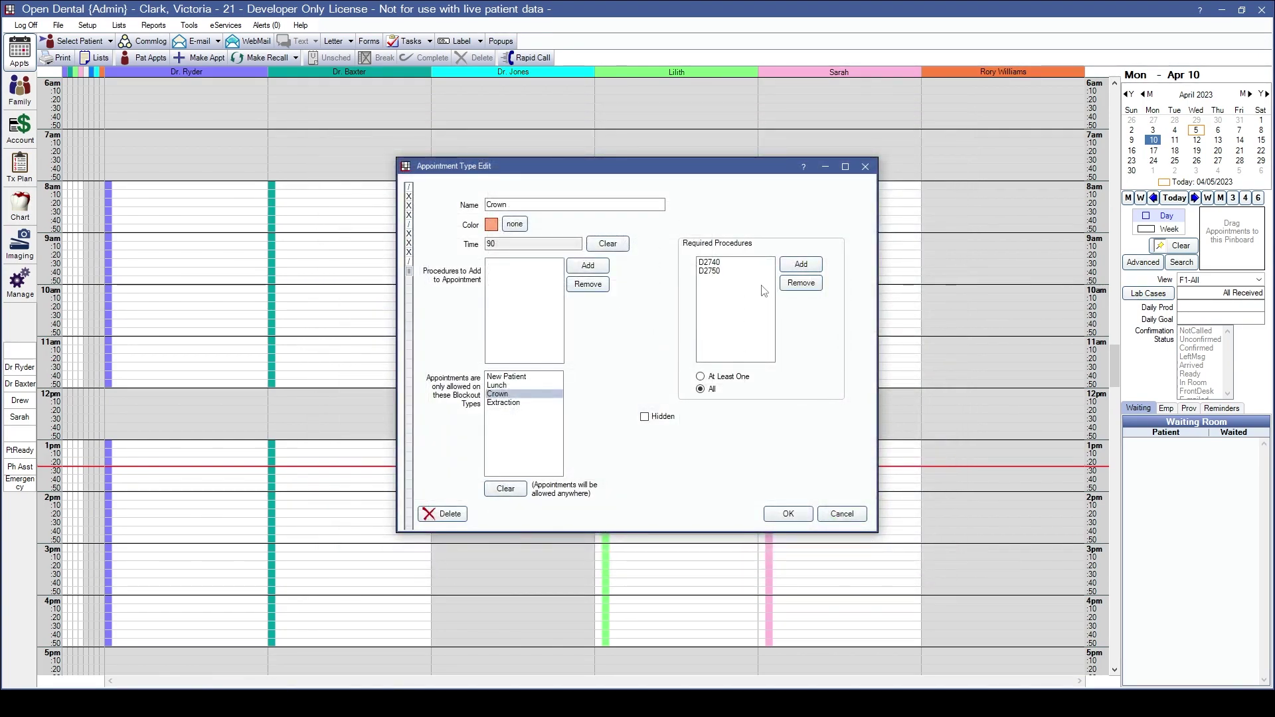
left_click(729, 266)
left_click(713, 293)
left_click(787, 514)
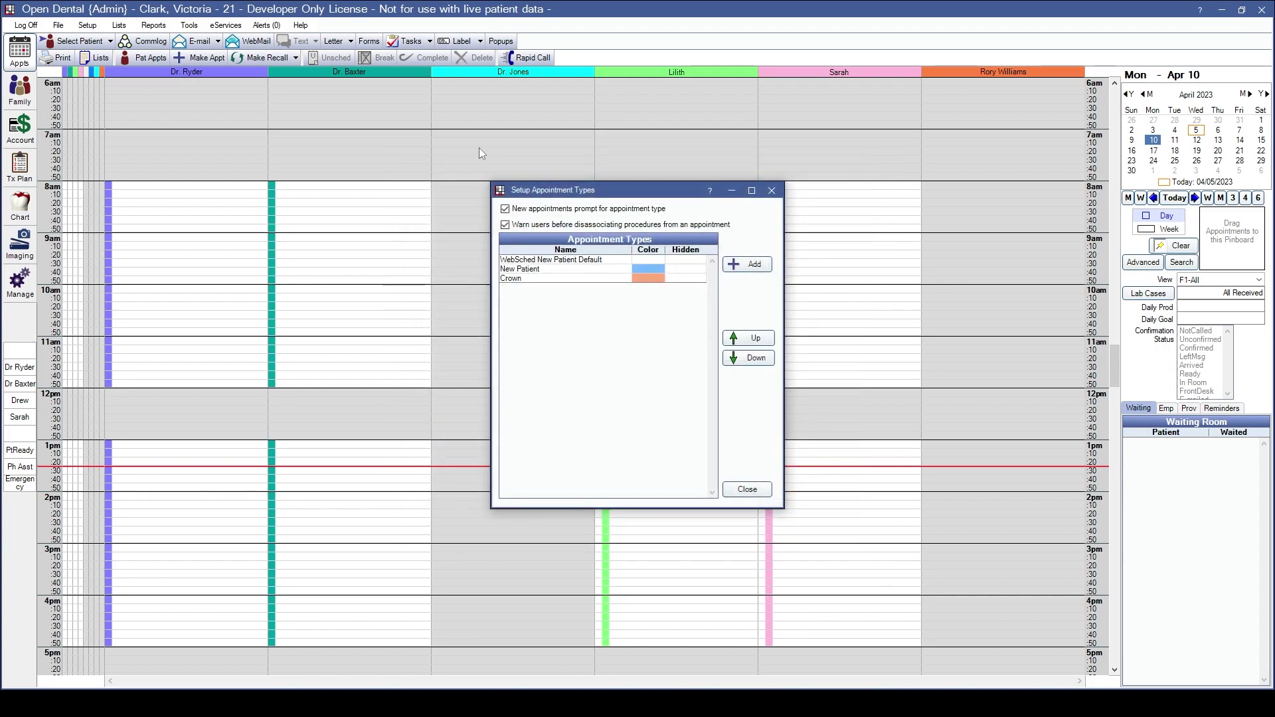
Add an appointment type named Extraction with a bright green color.
left_click(751, 264)
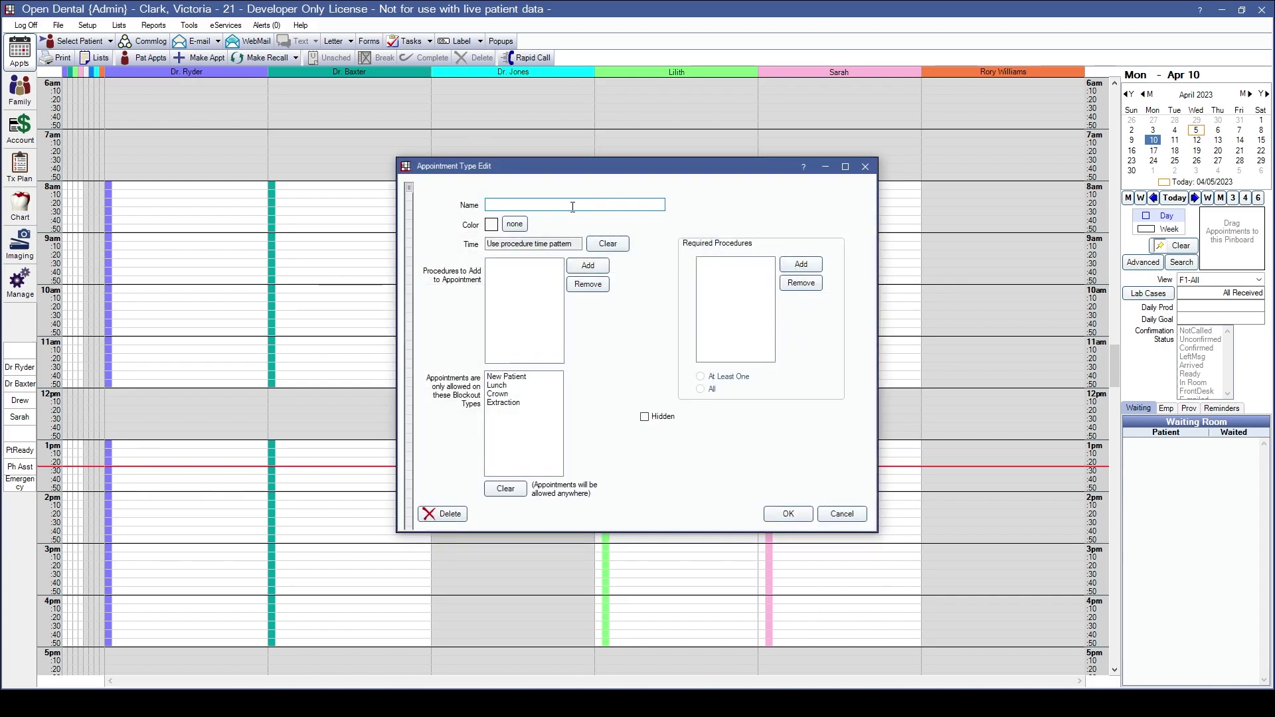
type("Extraction")
left_click(492, 225)
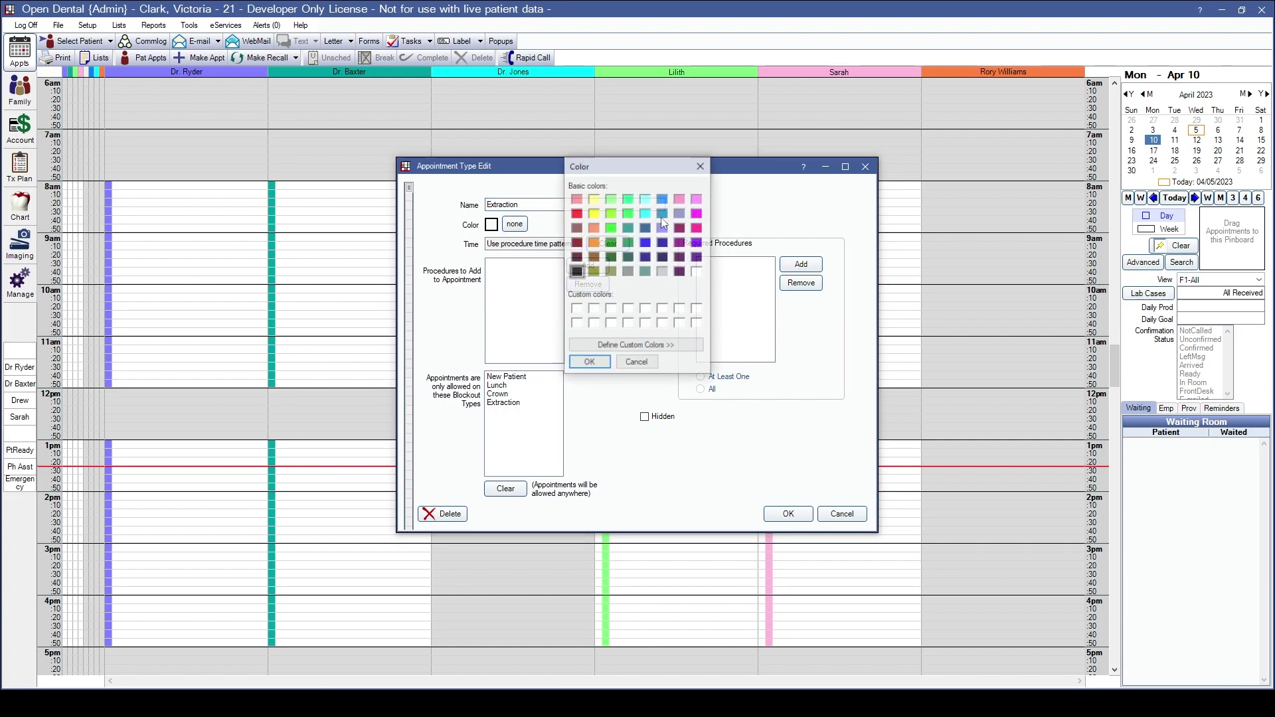
left_click(611, 213)
left_click(589, 363)
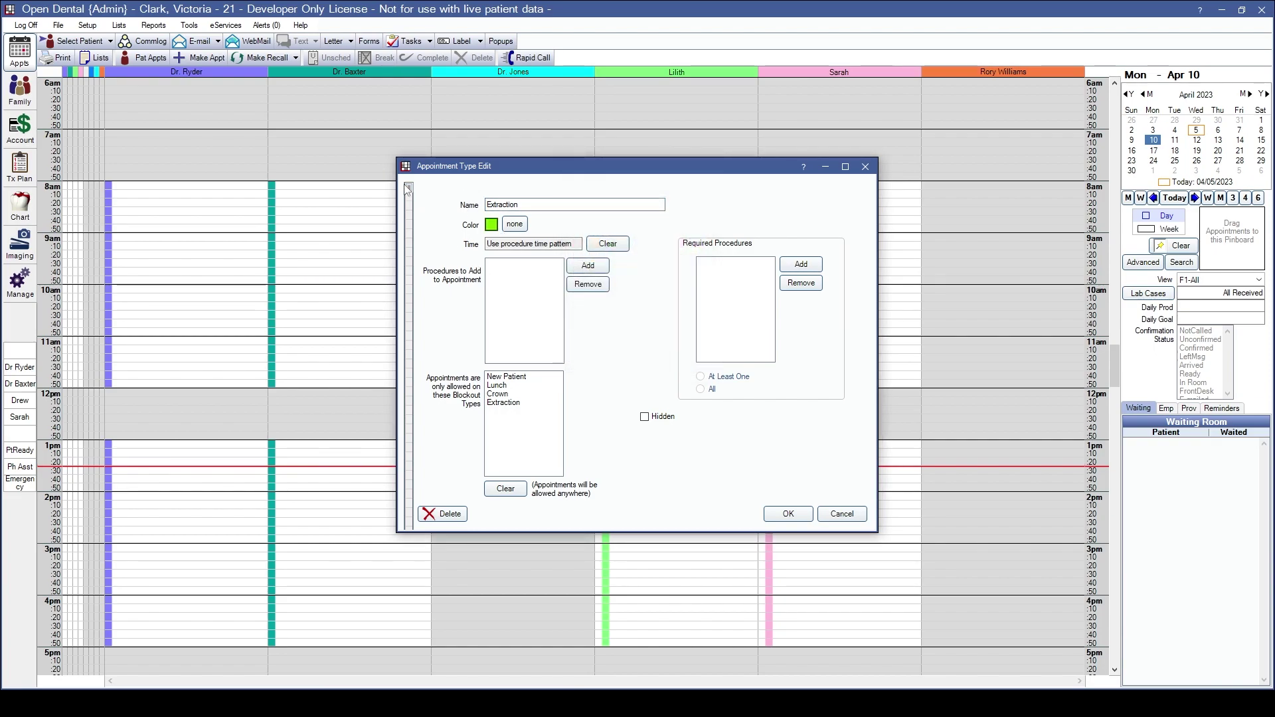
Set the Extraction type to 100 minutes with the time pattern /XXXXXXXX/ and allow it only on Extraction blockouts.
mouse_move(409, 188)
left_mouse_down()
mouse_move(417, 282)
mouse_move(410, 195)
left_mouse_up()
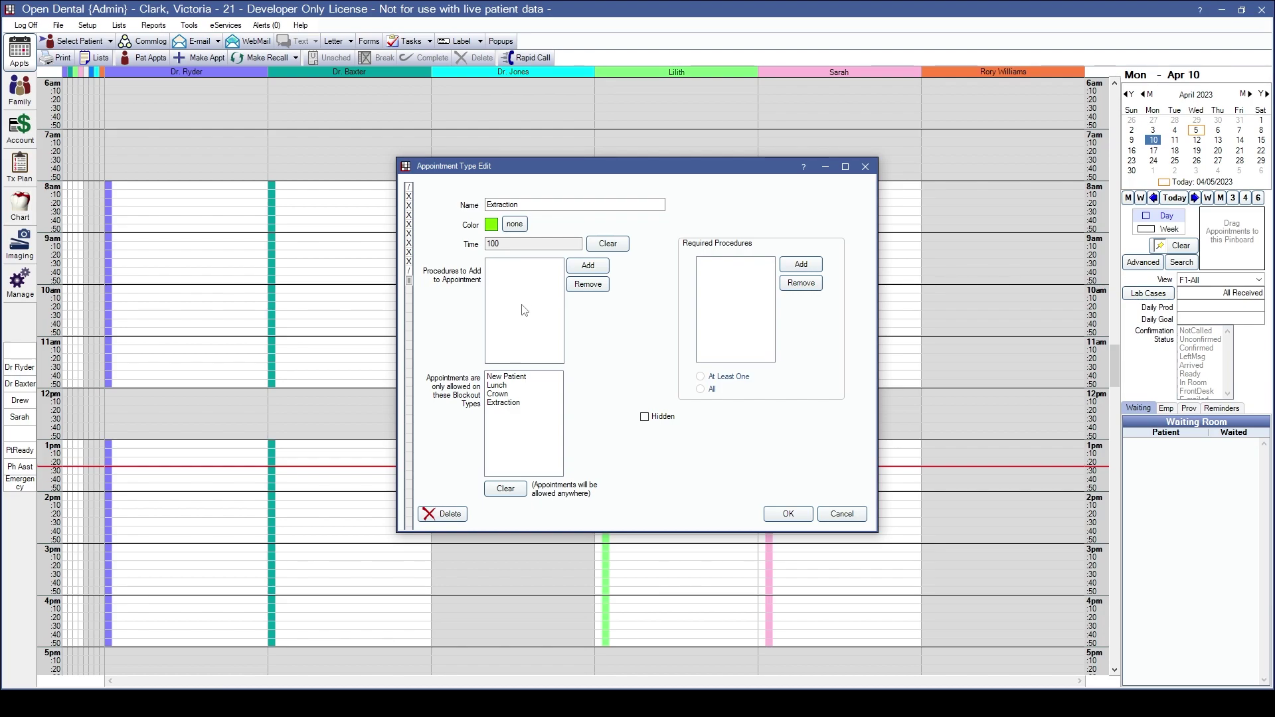
left_click(502, 403)
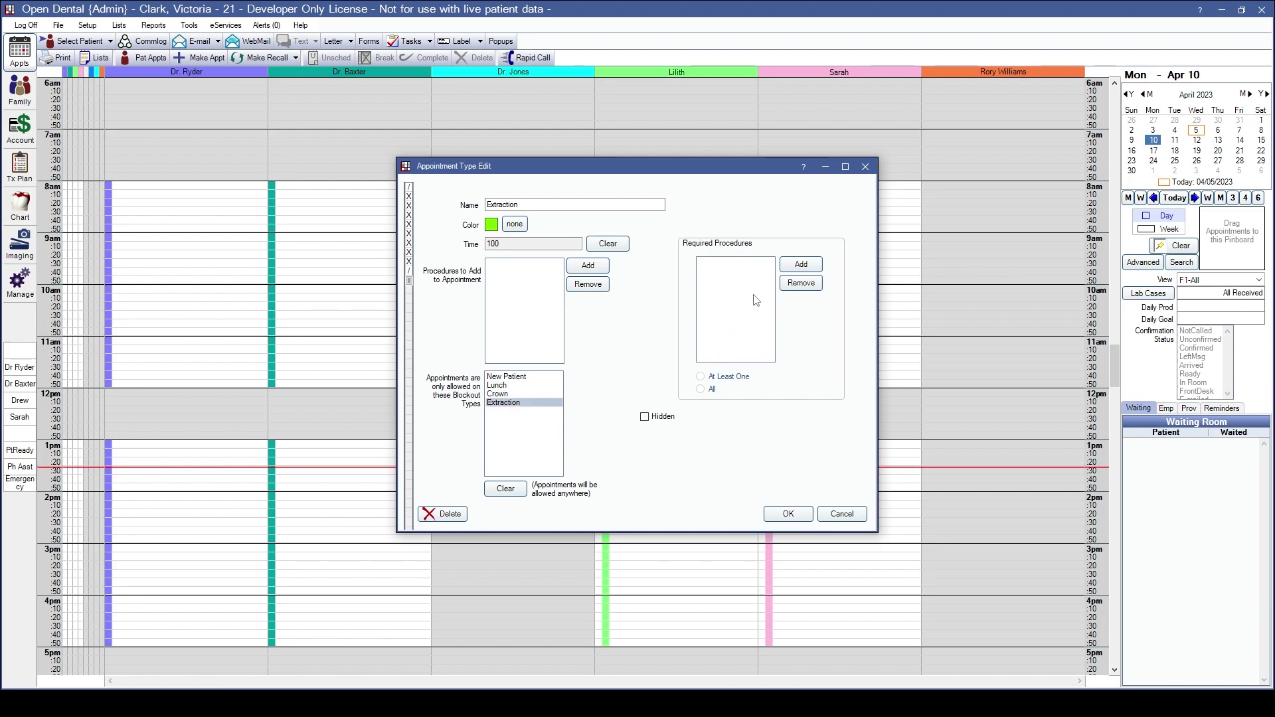
Find procedure code 7140 and add the erupted tooth extraction, D7140, to the Extraction type's required procedures.
left_click(801, 264)
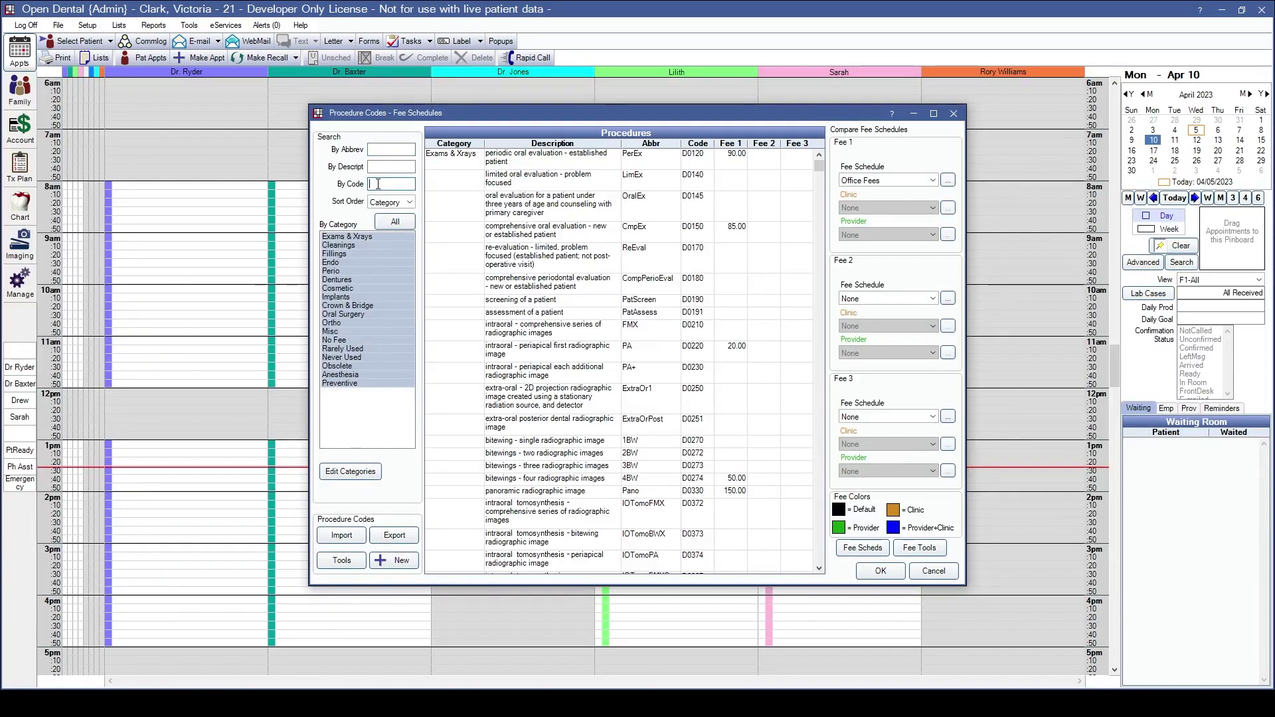
type("174")
key("BackSpace")
key("BackSpace")
key("BackSpace")
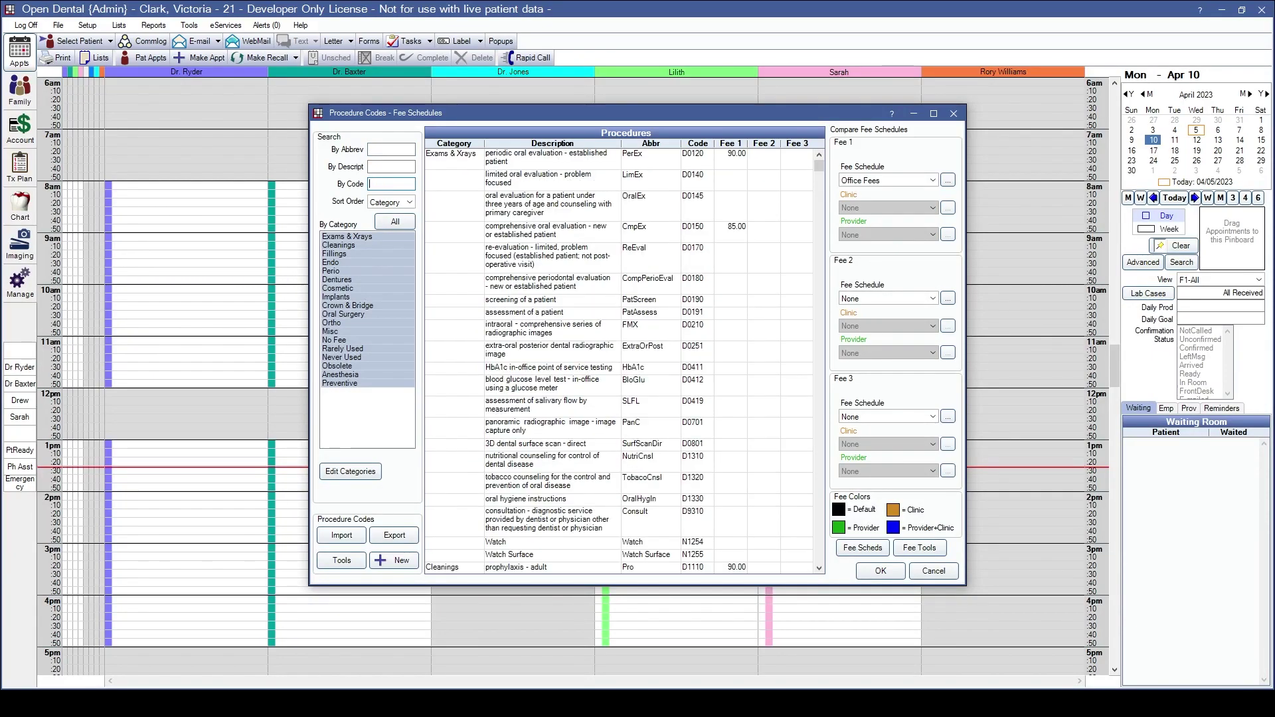
key("BackSpace")
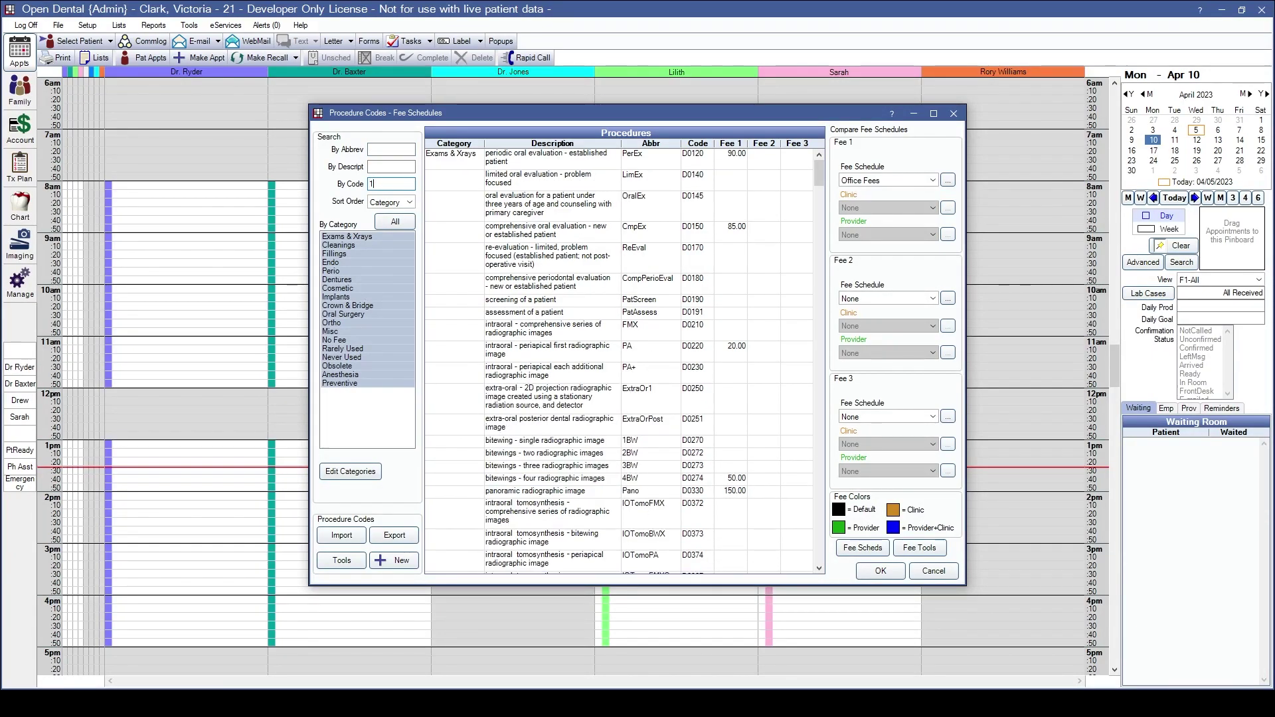
type("7140")
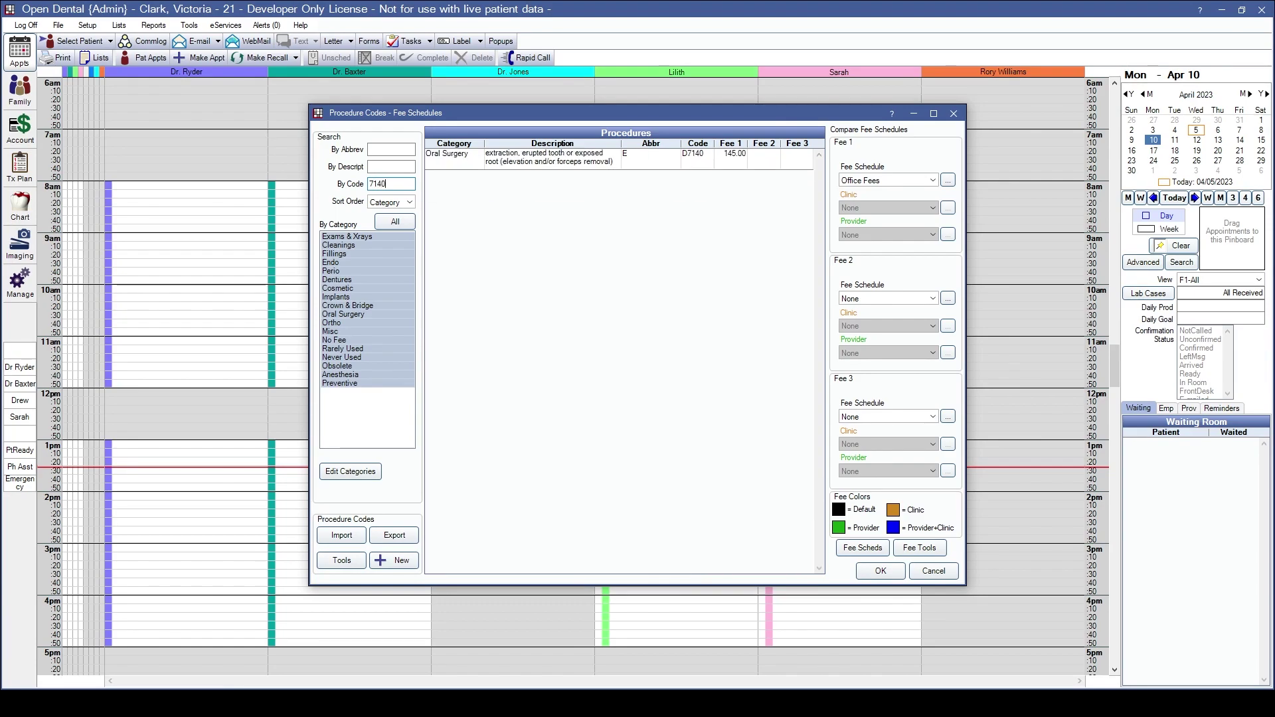
left_click(499, 158)
left_click(881, 571)
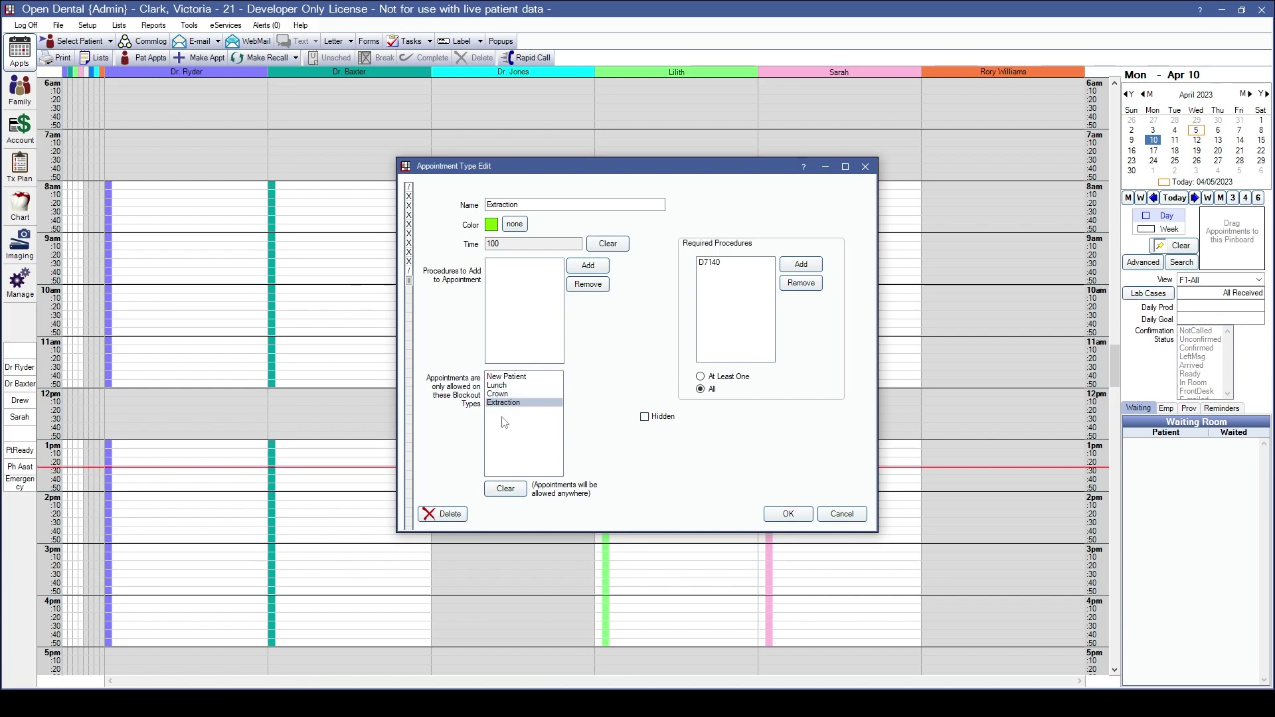
Save the Extraction appointment type and finish the appointment type setup.
left_click(790, 515)
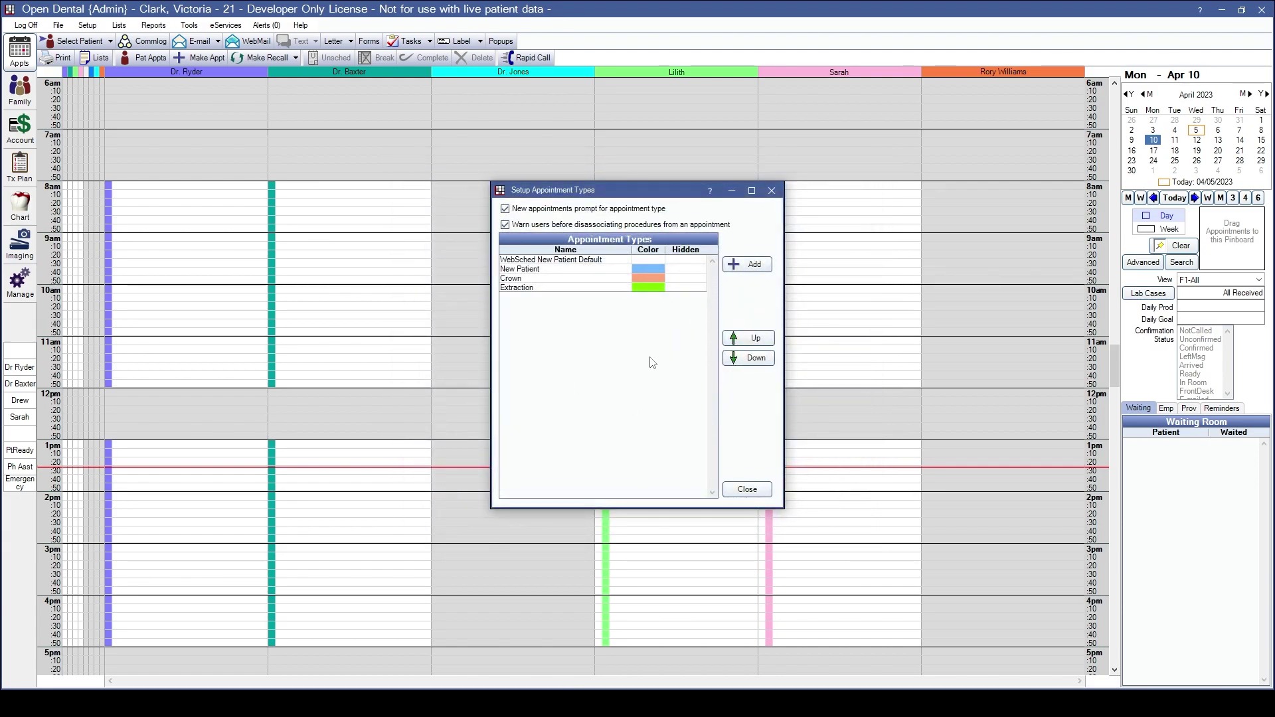
left_click(734, 491)
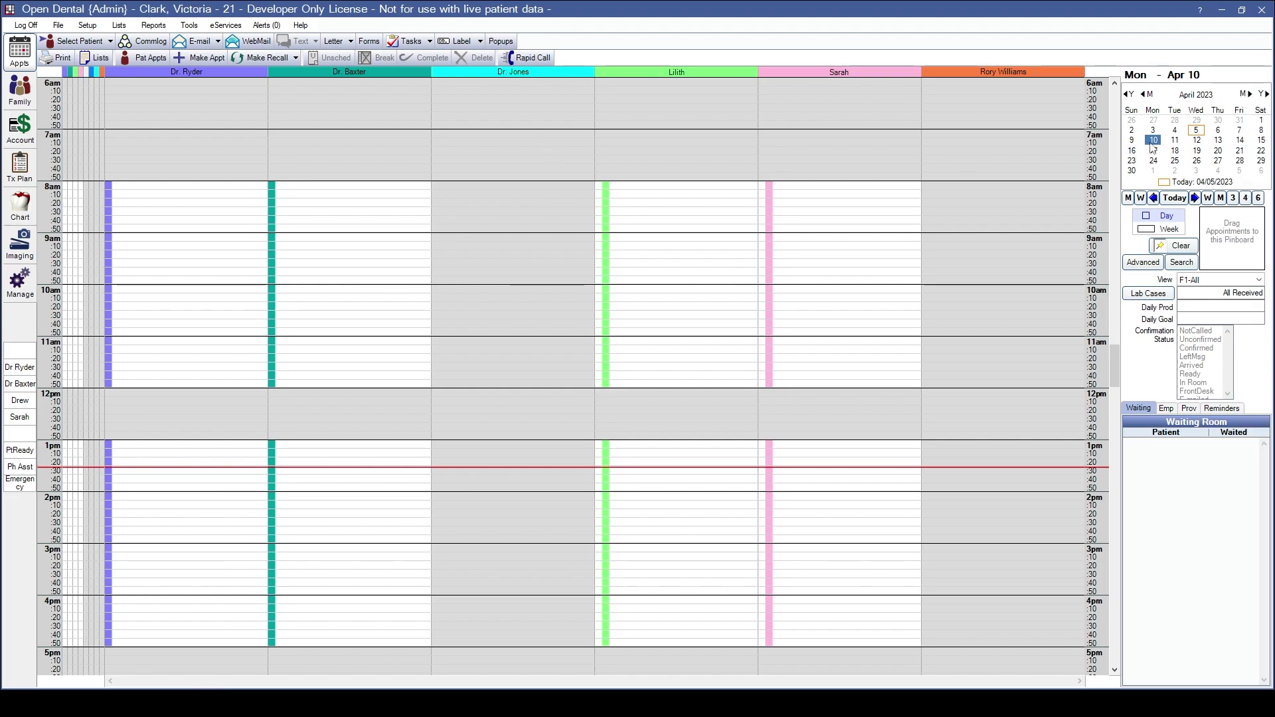
Add a Staff Meeting blockout from 7:30 AM to 8:00 AM on April 10 for all operatories, with the note Morning Huddle.
right_click(154, 161)
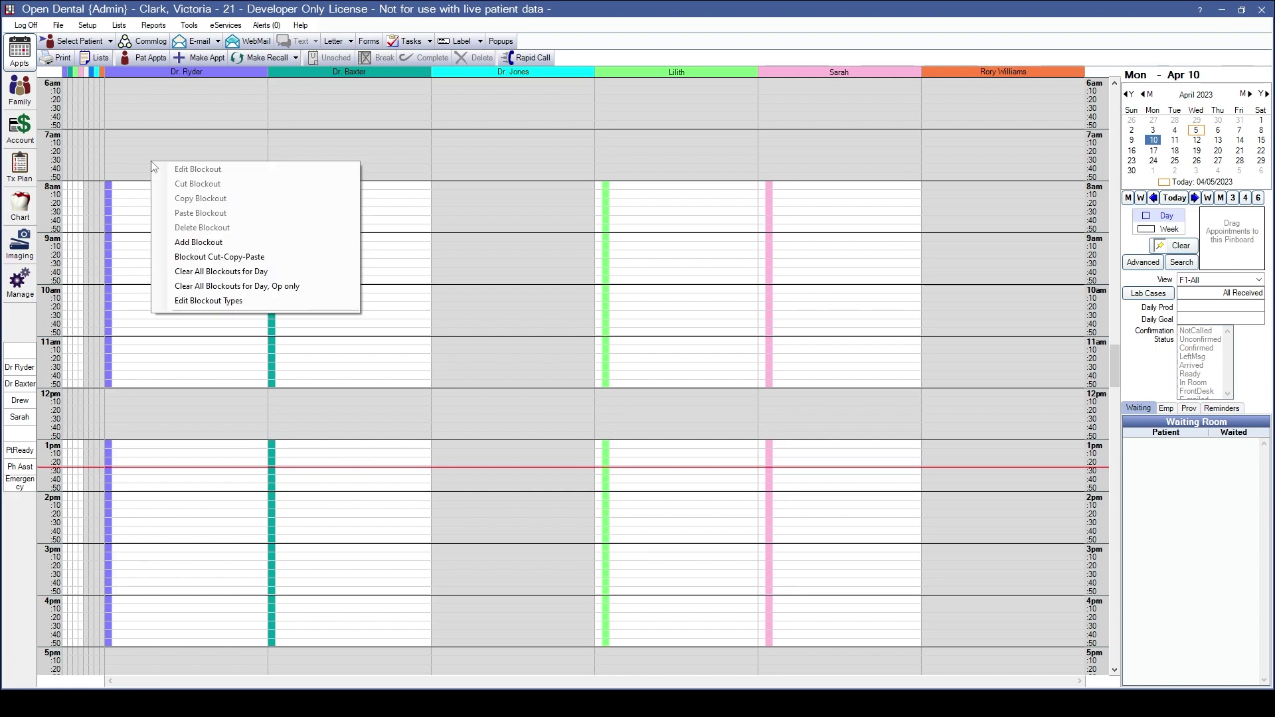
left_click(201, 242)
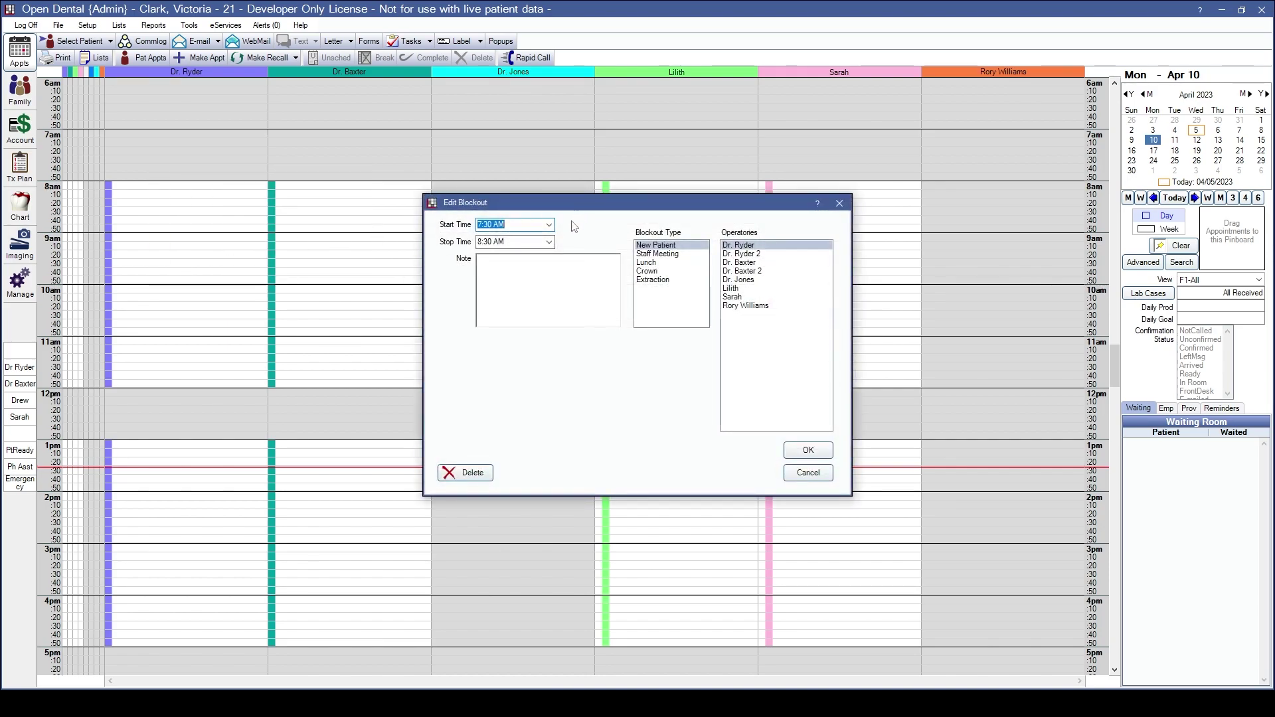
left_click(548, 242)
left_click(493, 272)
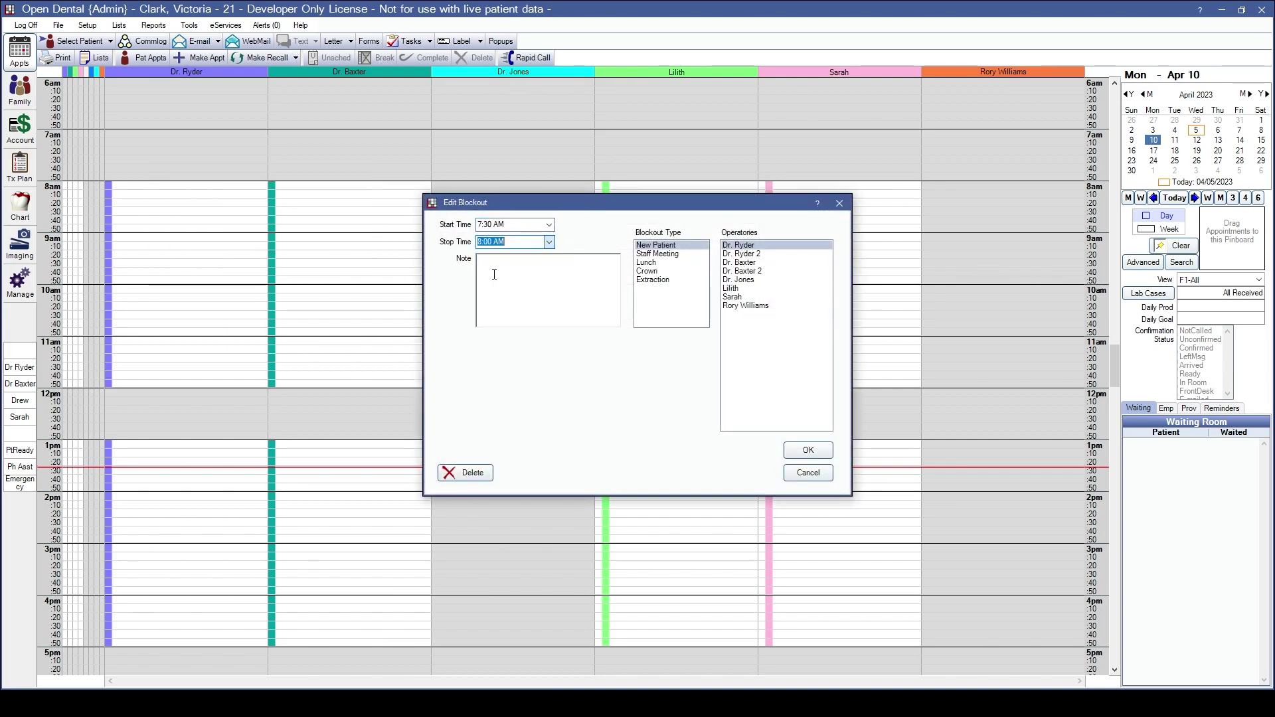
left_click(492, 275)
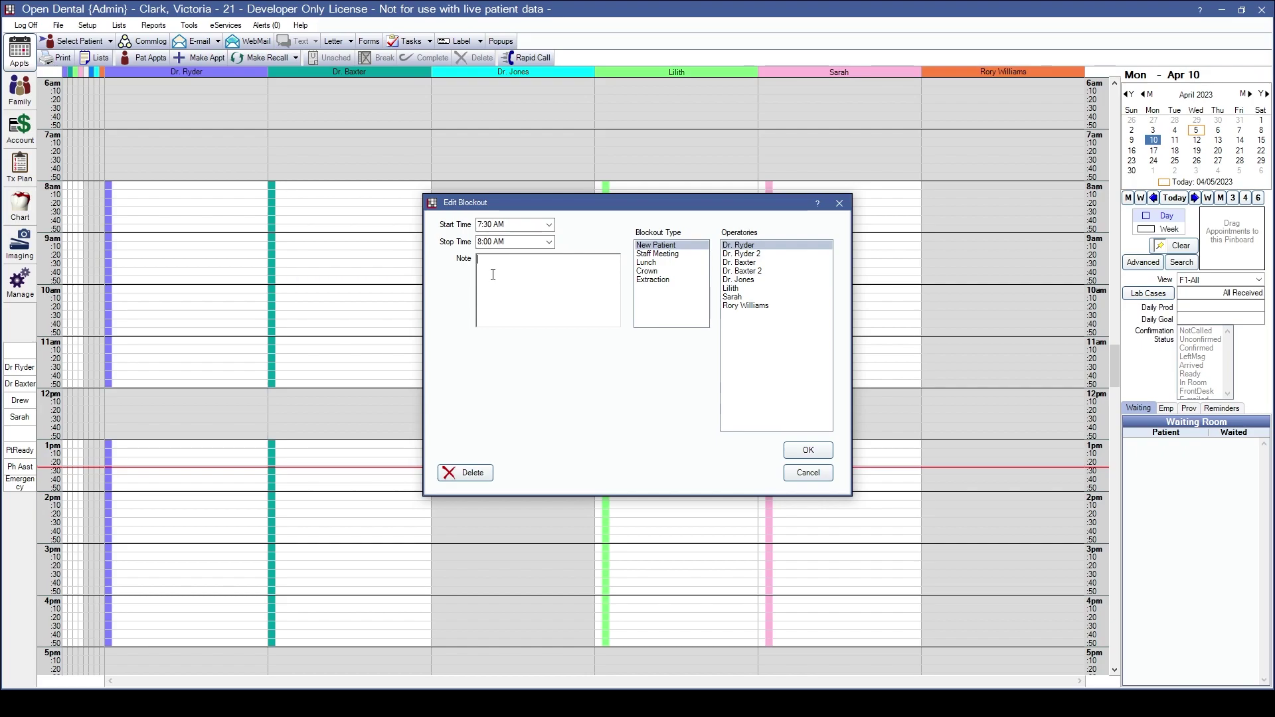
type("Morning Huddle")
left_click(684, 255)
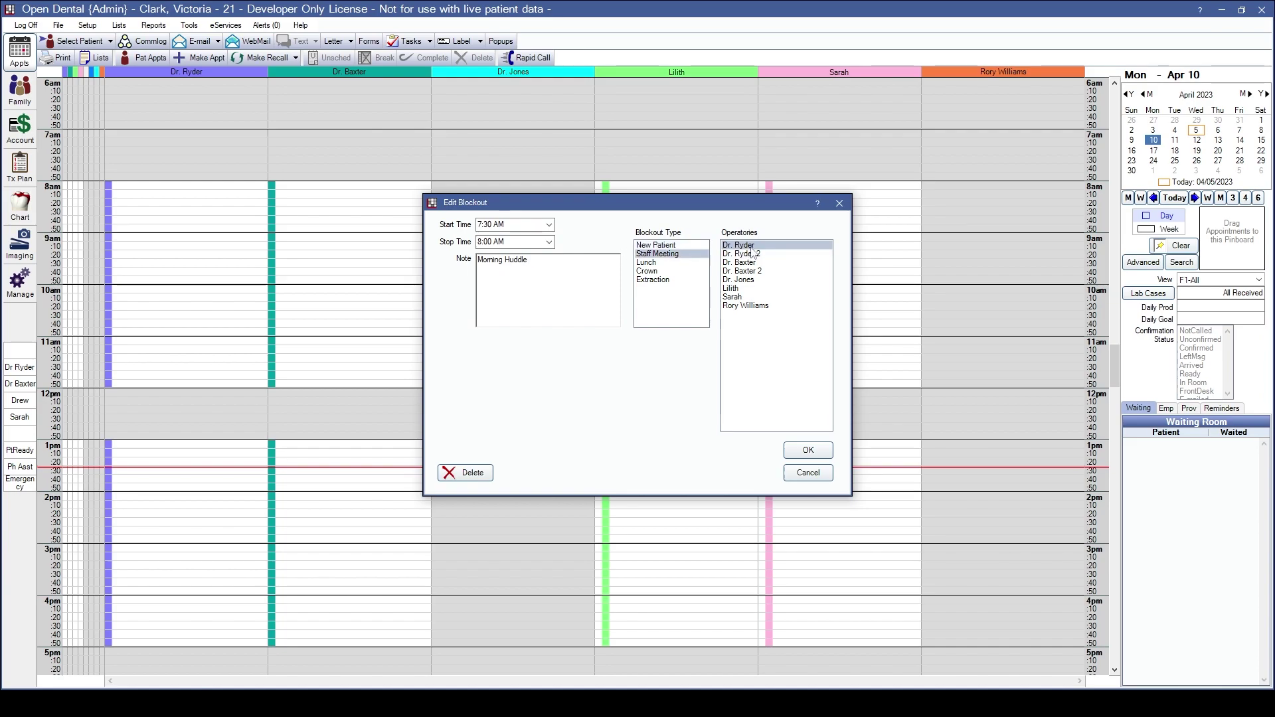
left_click_drag(752, 253, 773, 335)
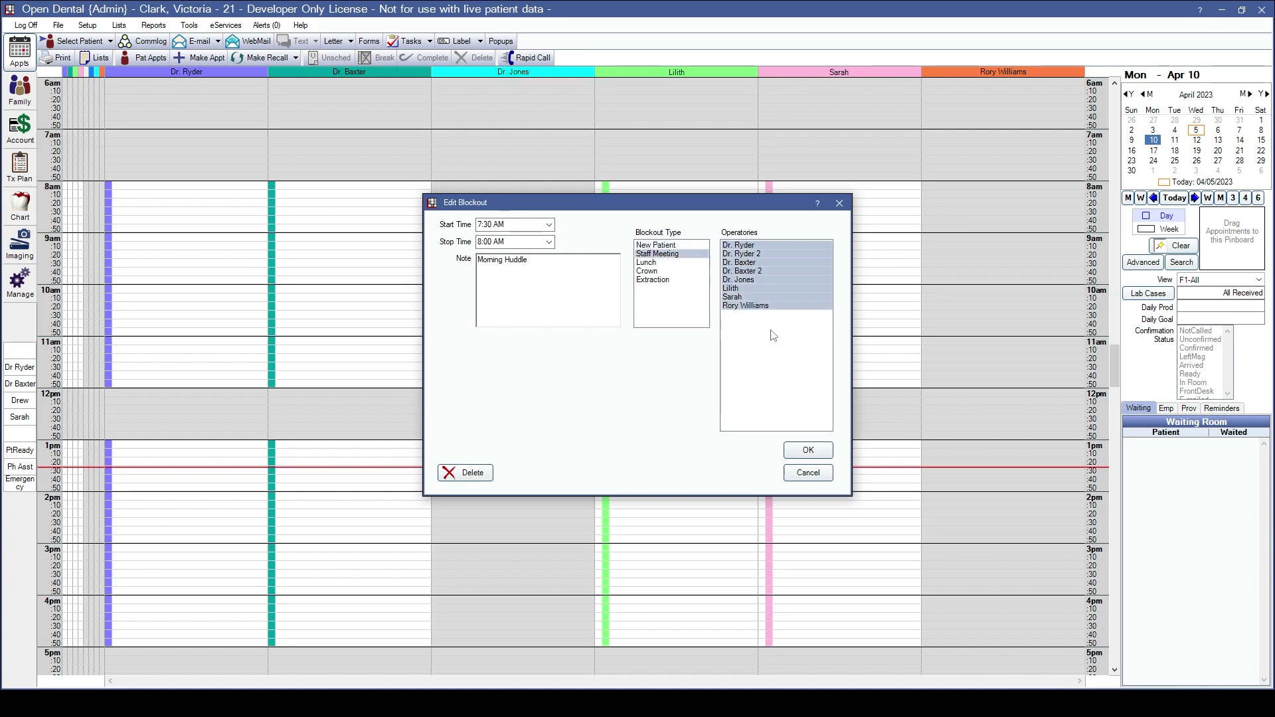
left_click(820, 451)
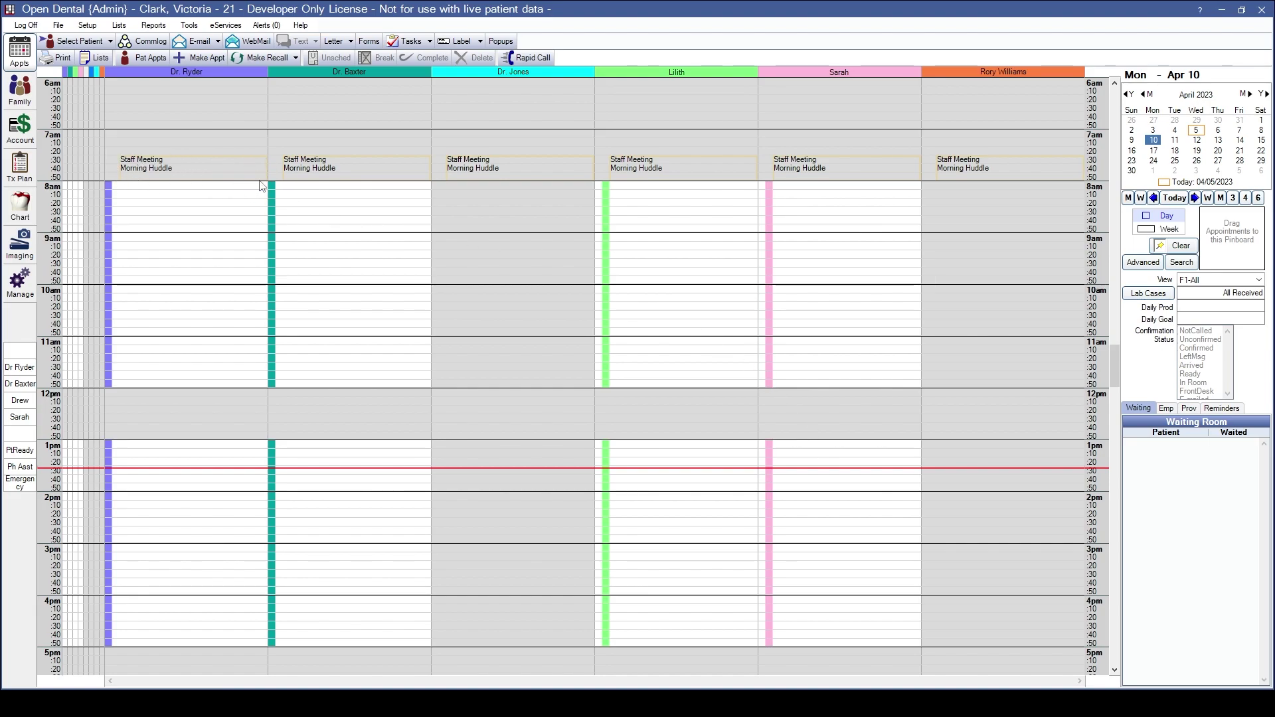
Enable solid blockouts instead of outlines on the Appointments Module in the appointment appearance preferences.
left_click(87, 25)
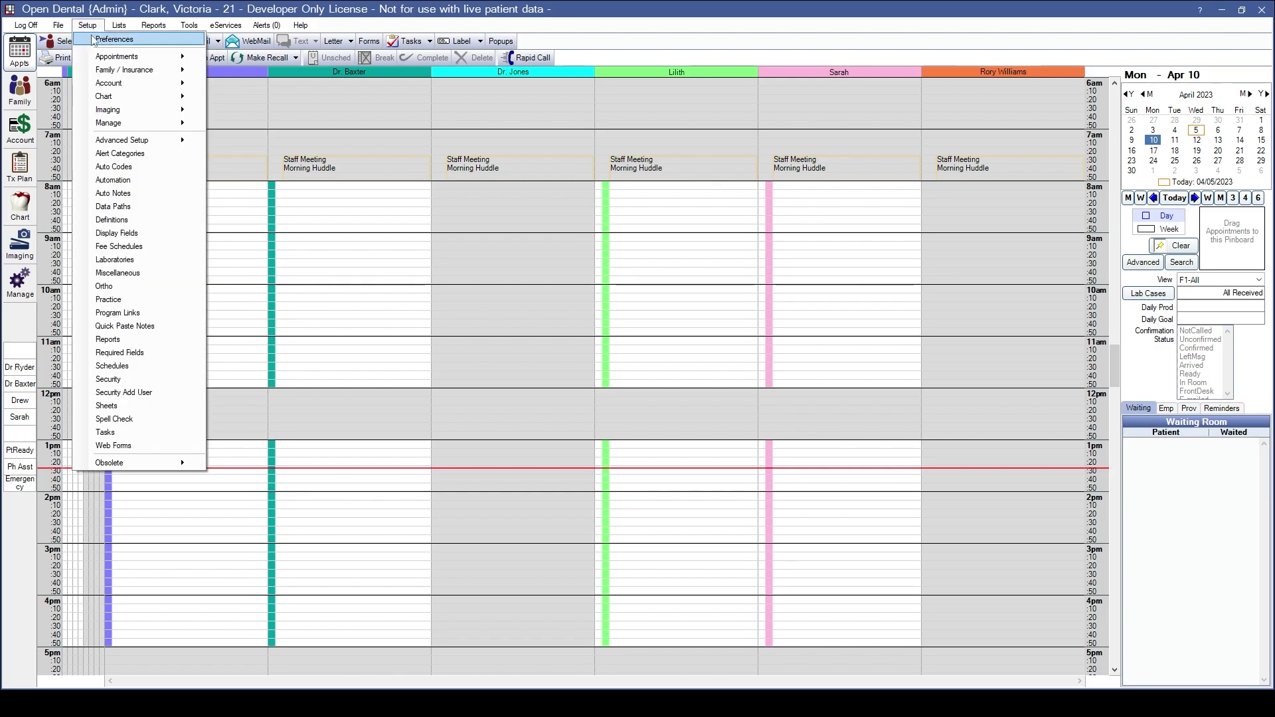
left_click(113, 39)
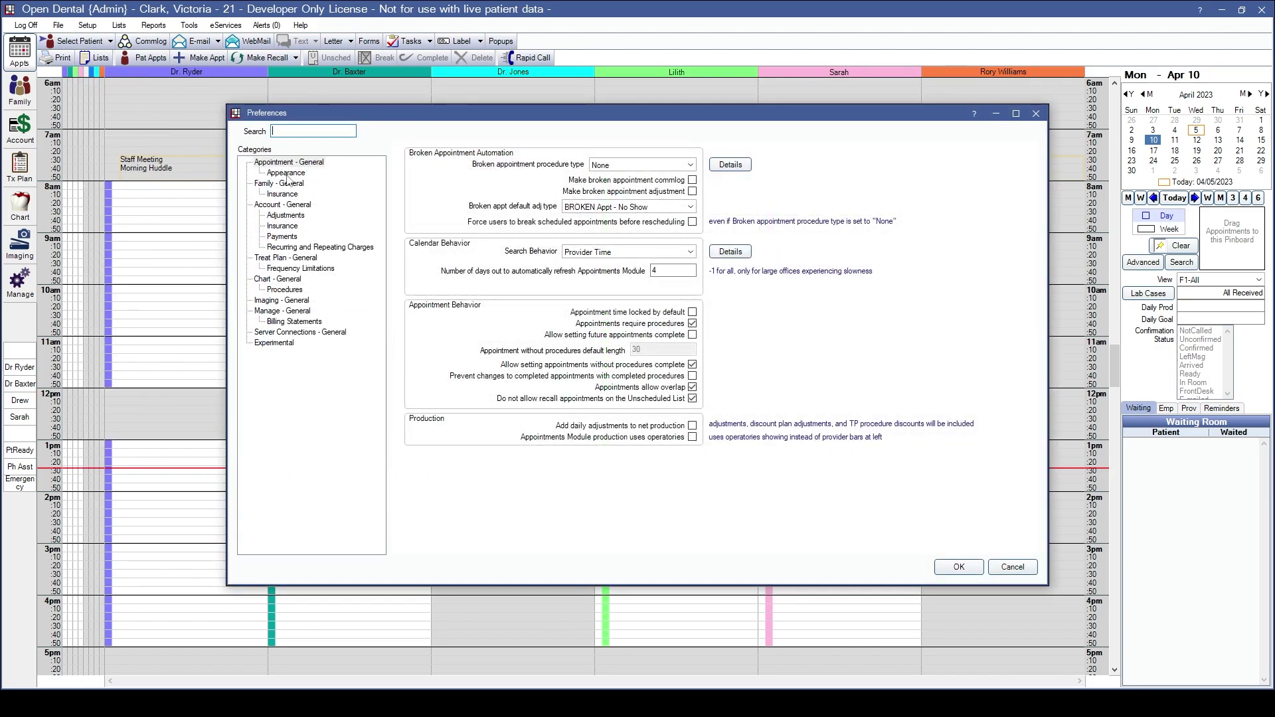
left_click(287, 173)
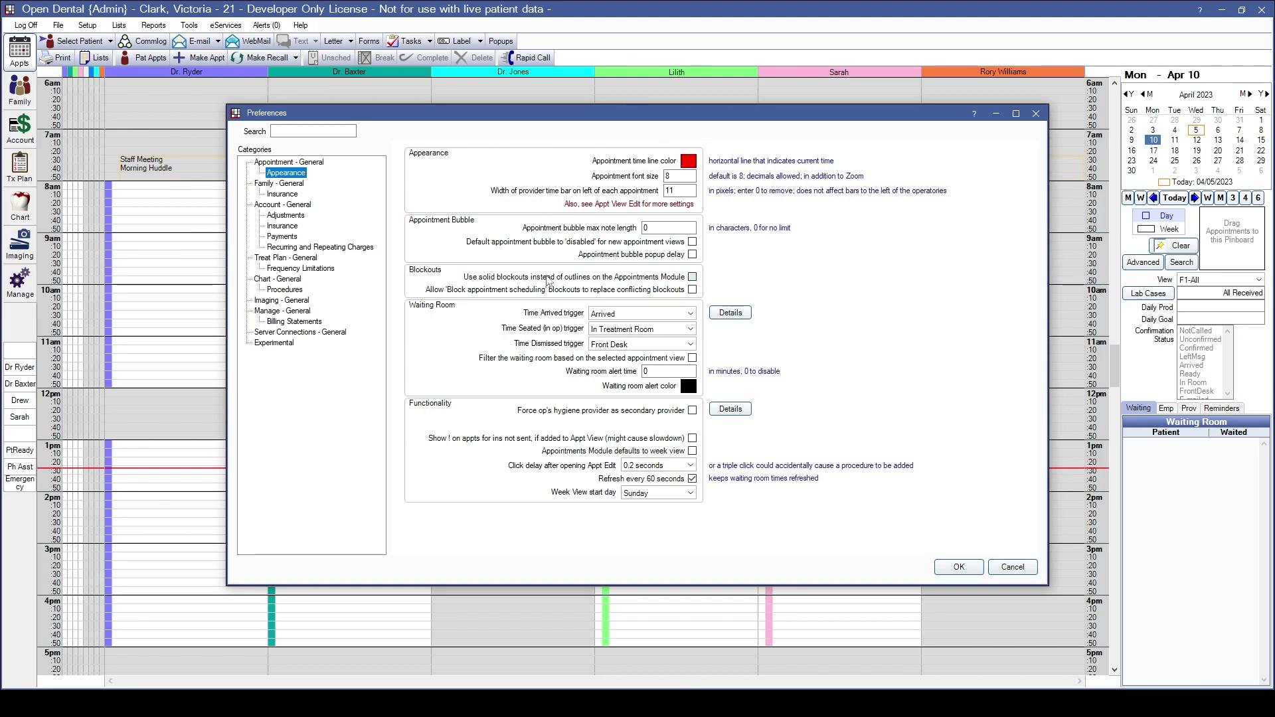
left_click(693, 279)
left_click(945, 563)
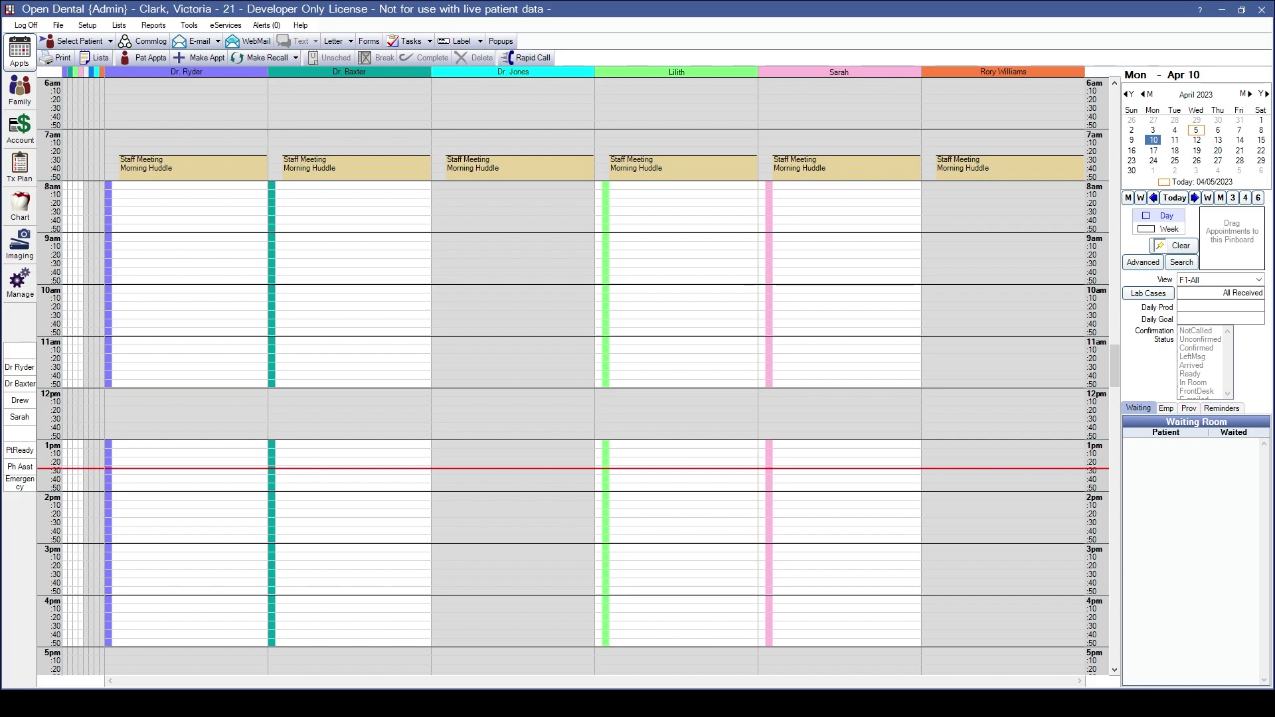
Add a New Patient blockout from 8:00 AM to 10:00 AM in the first doctor's main operatory.
right_click(131, 189)
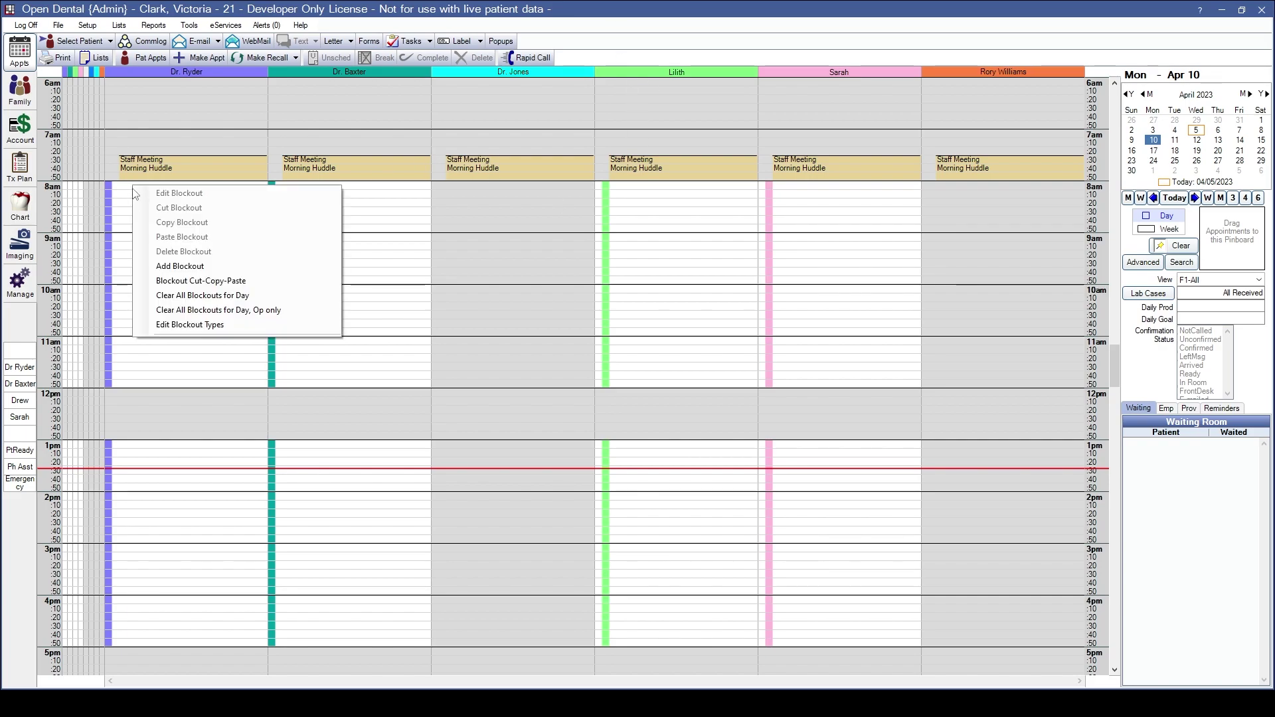
left_click(182, 276)
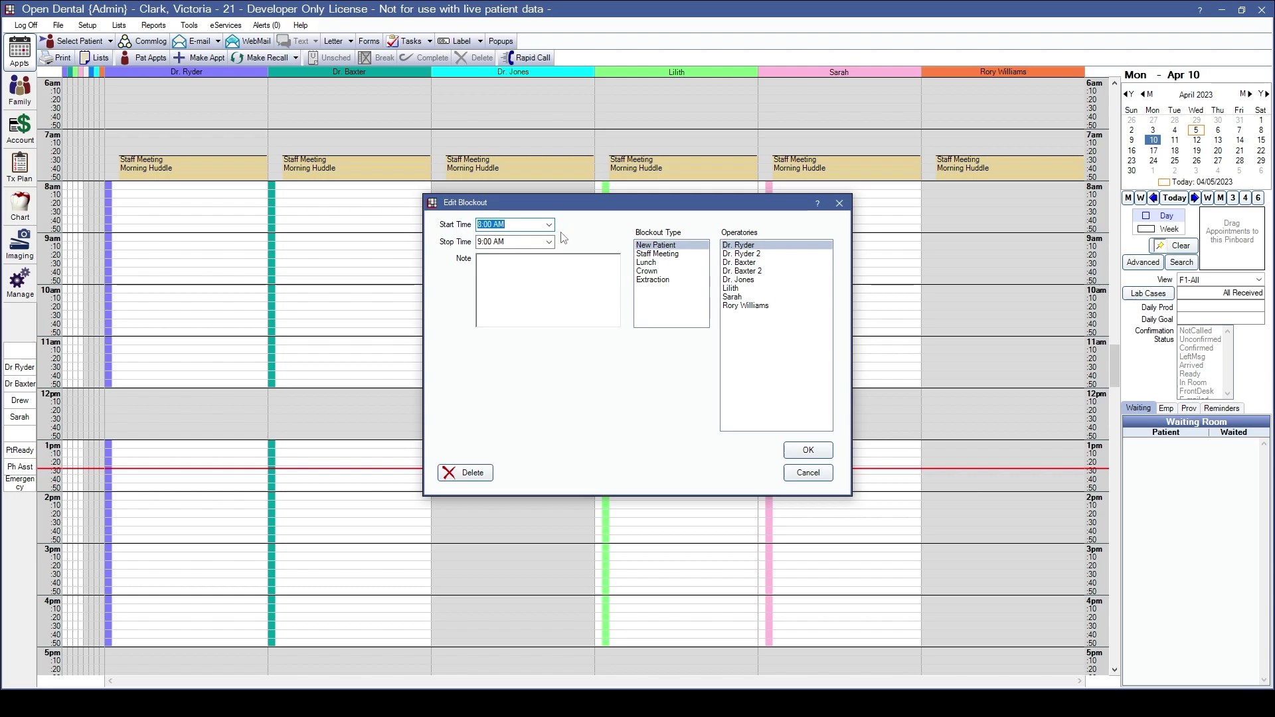
left_click(550, 243)
left_click(505, 305)
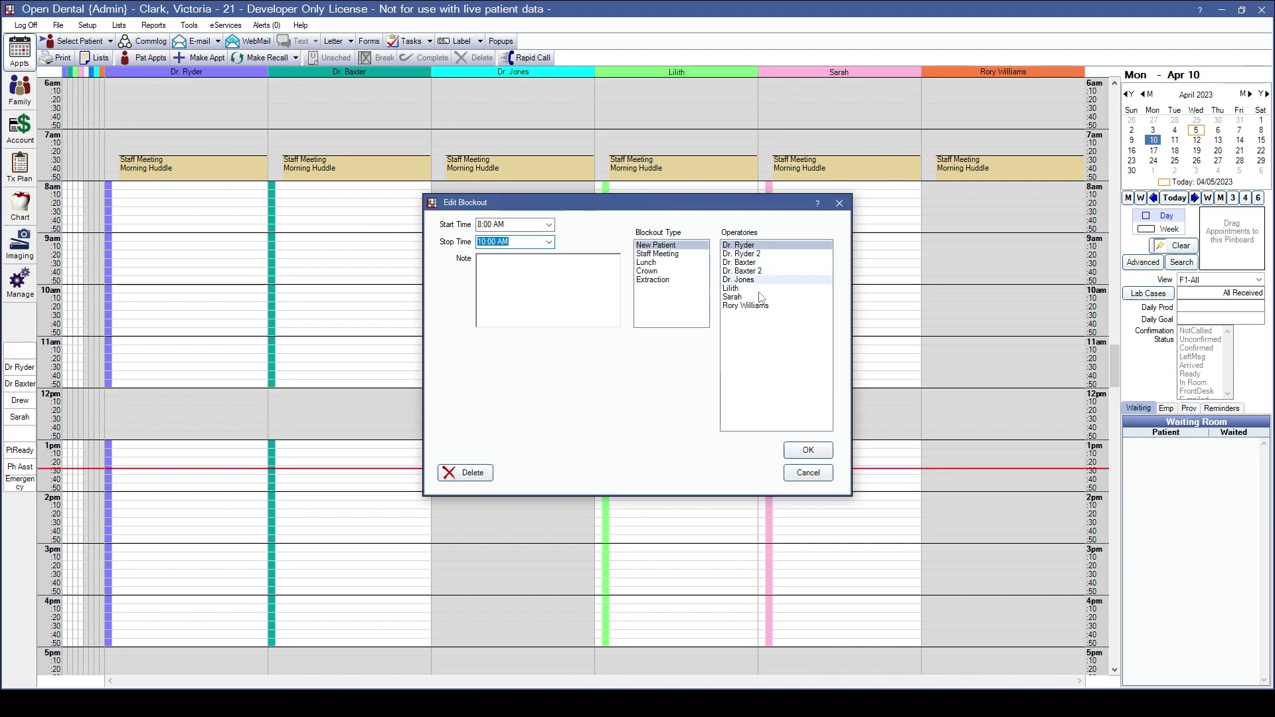
left_click(807, 452)
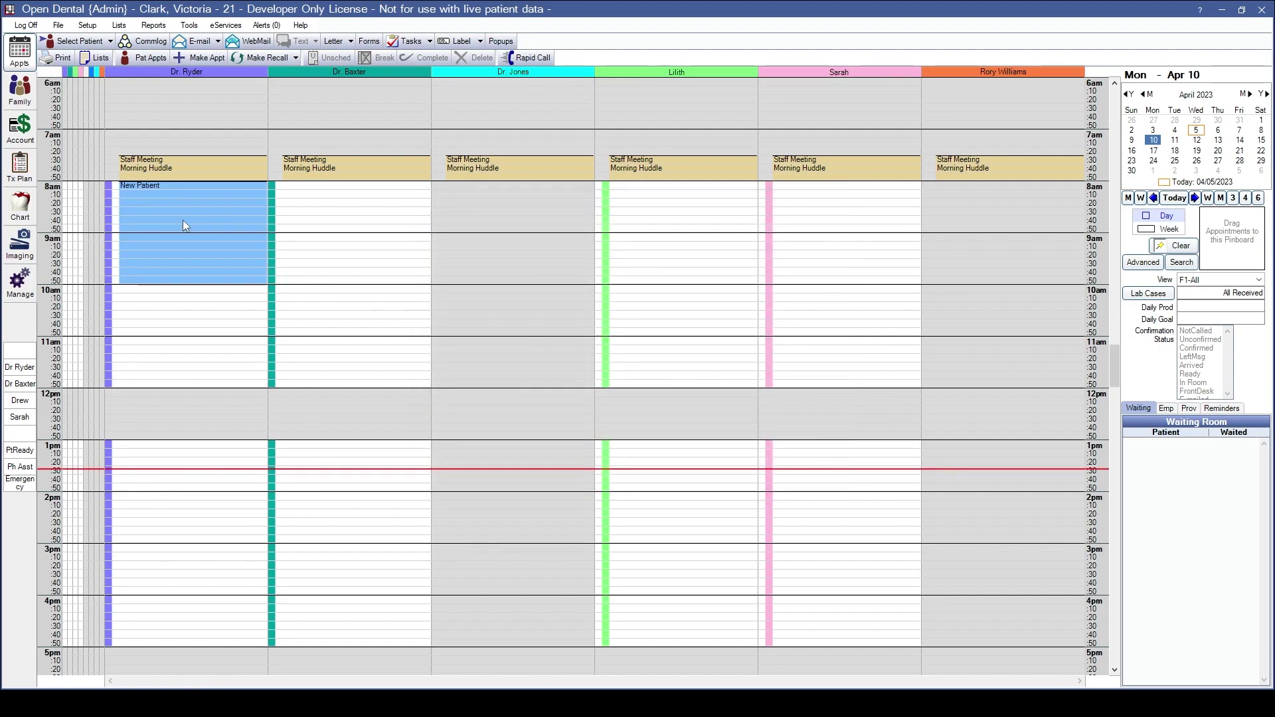
Add an Extraction blockout from 10:00 AM to 11:30 AM in the main operatories of the first two doctors.
right_click(169, 290)
left_click(216, 371)
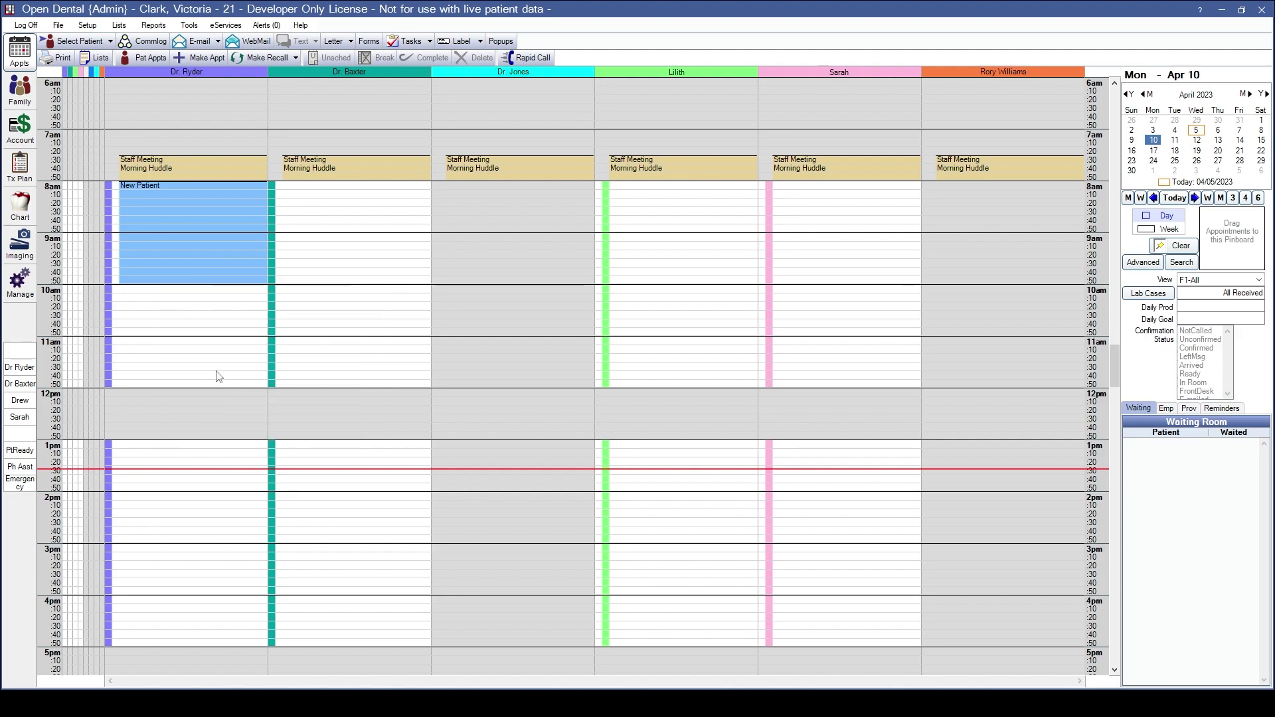
left_click(549, 242)
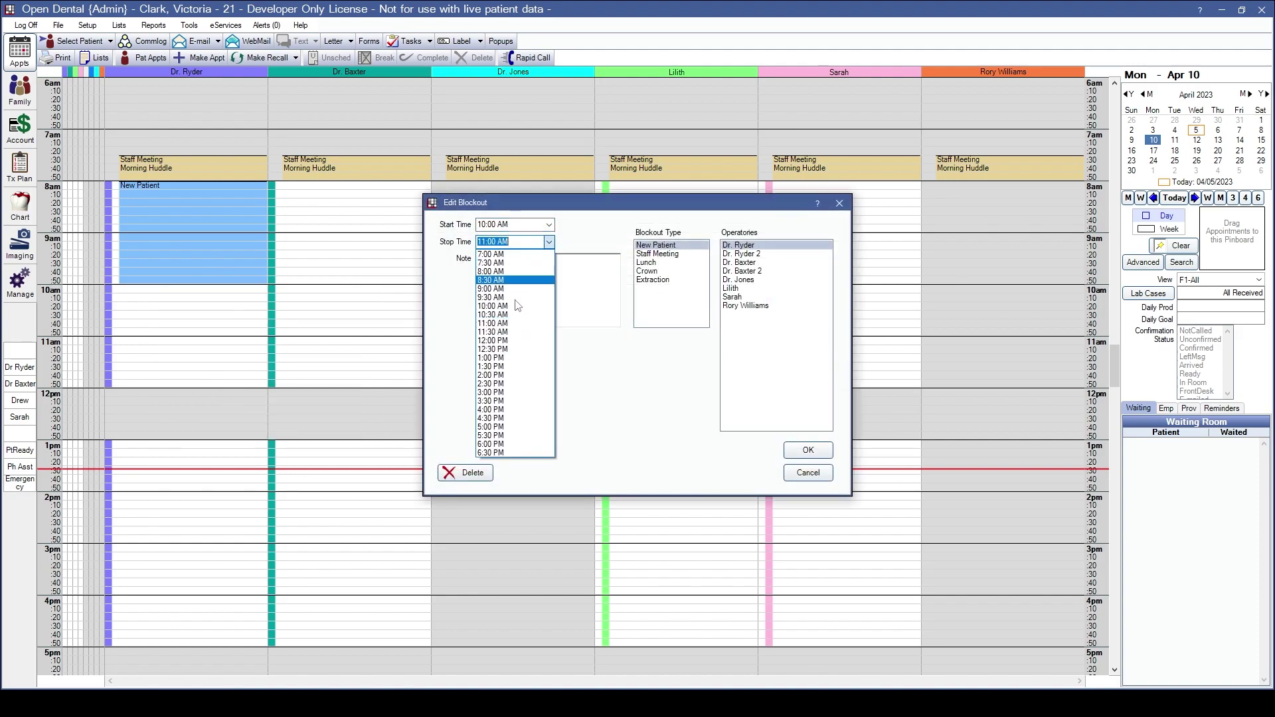
left_click(492, 331)
left_click(653, 280)
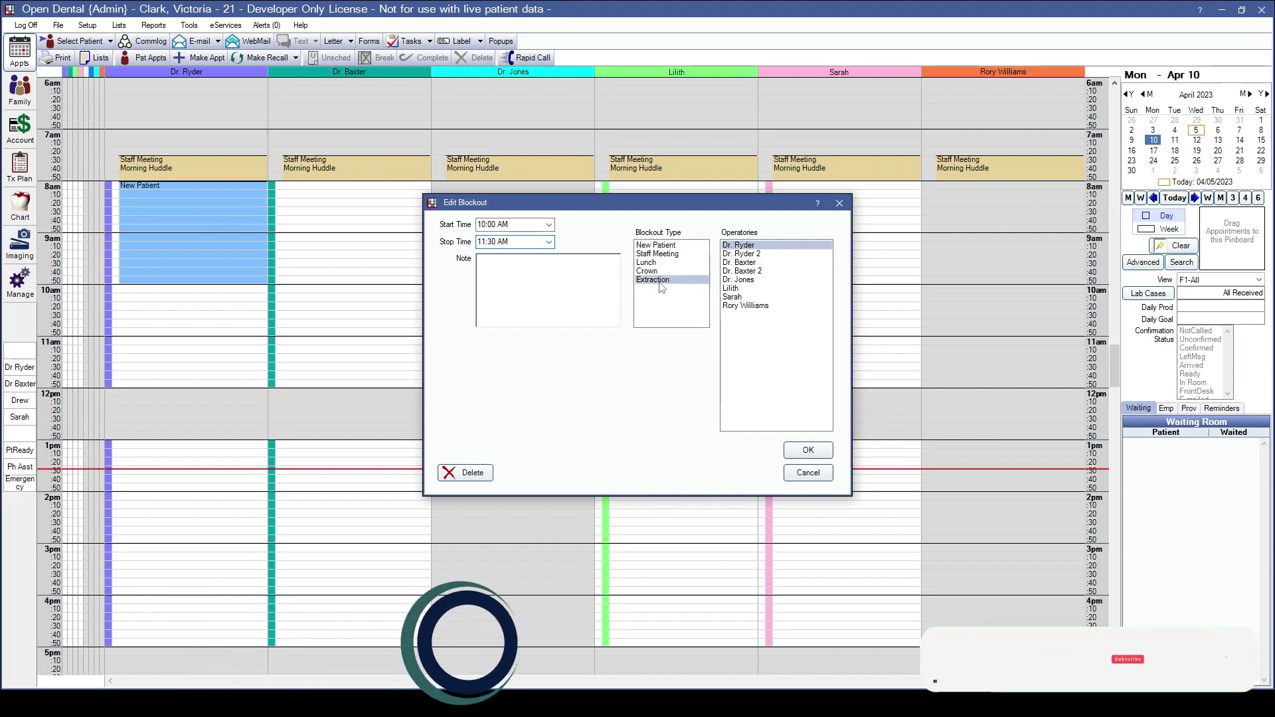
left_click(753, 263)
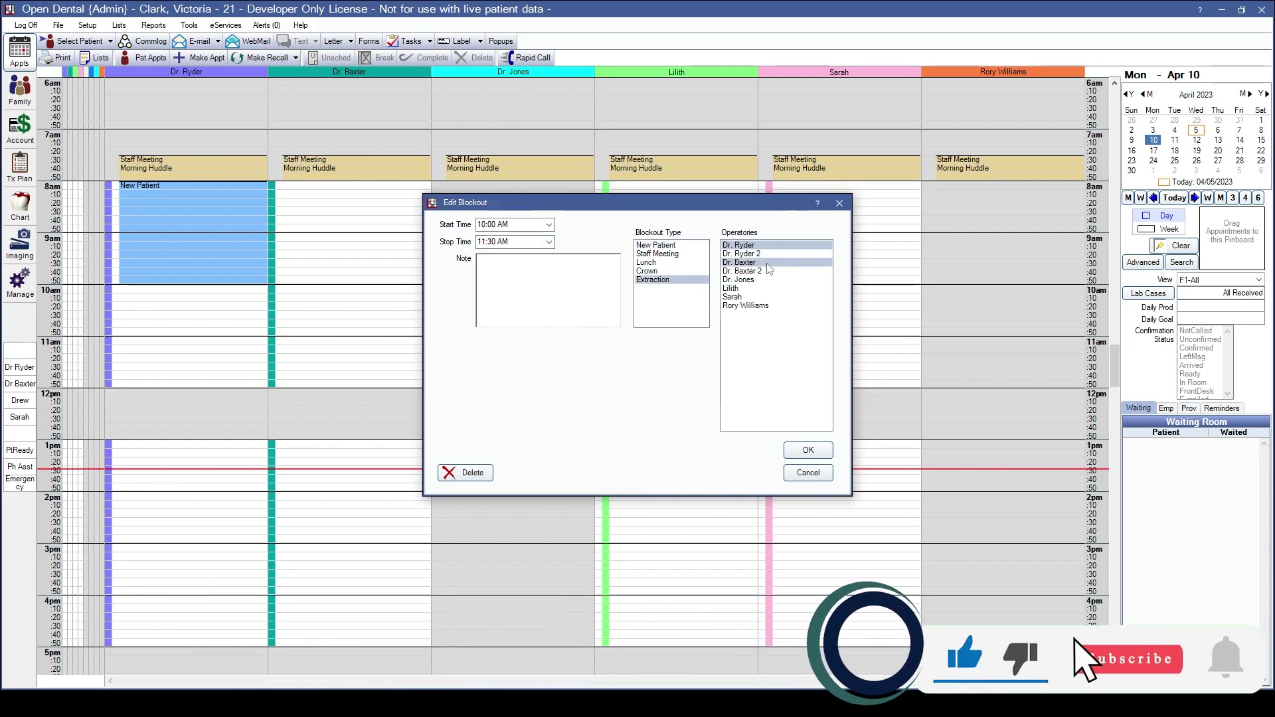
left_click(806, 452)
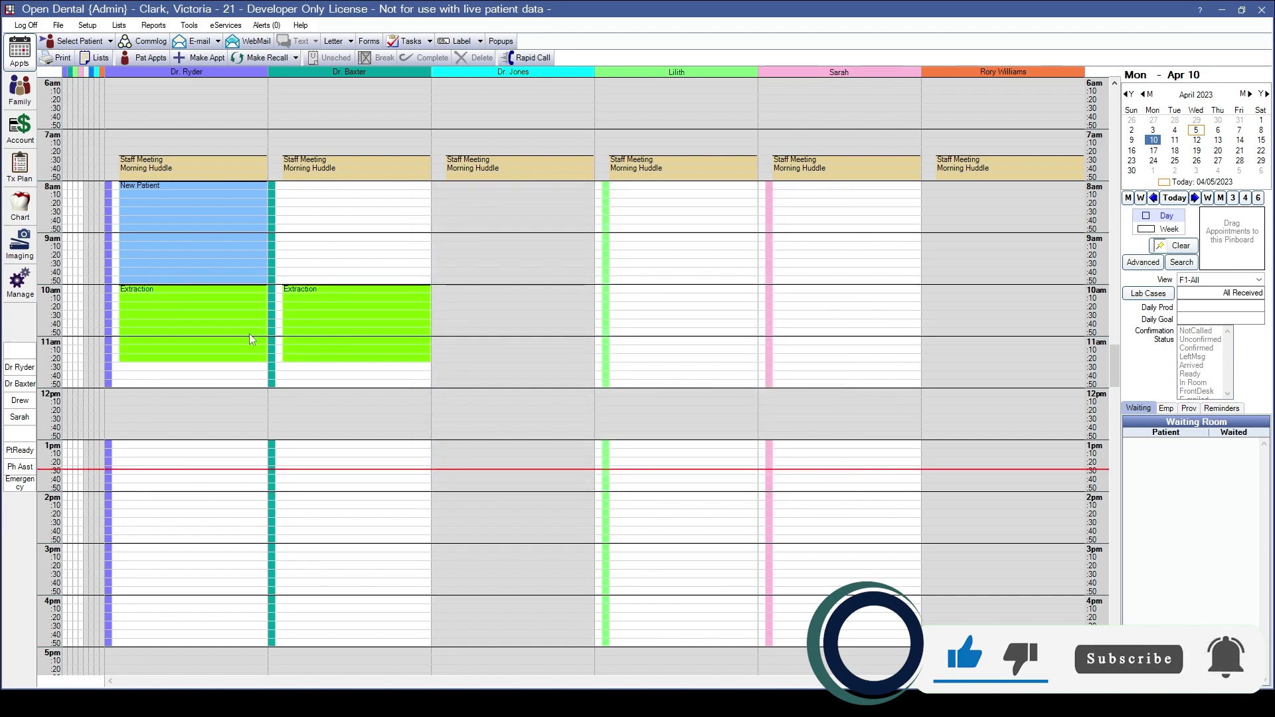
Add a Crown blockout from 2:00 PM to 4:00 PM in the main operatories of the first two doctors.
right_click(143, 445)
left_click(191, 528)
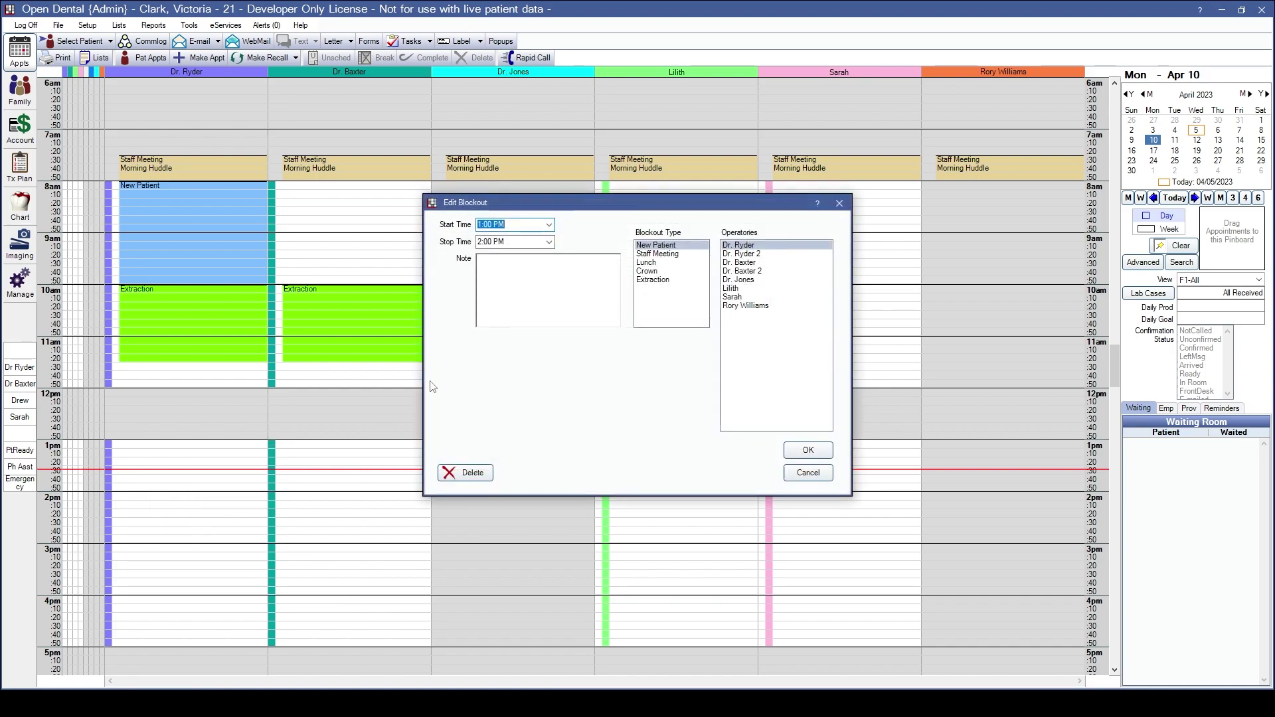
left_click(549, 225)
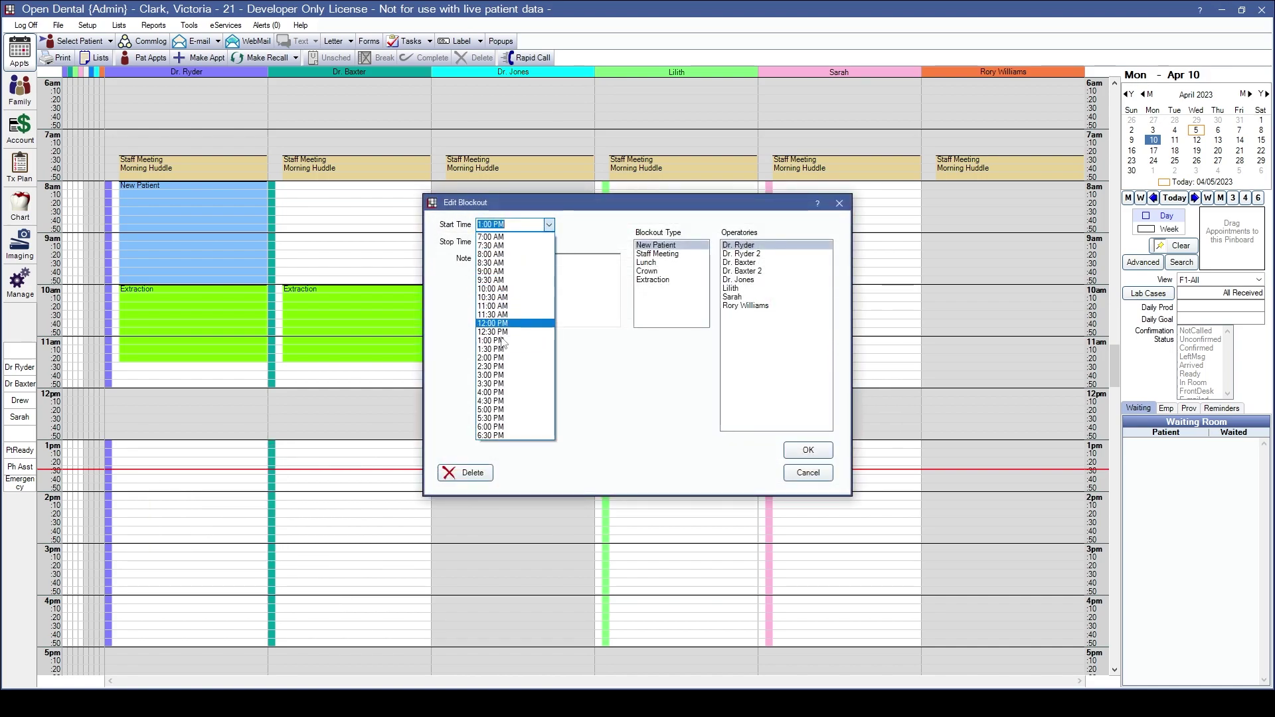
left_click(497, 358)
left_click(548, 241)
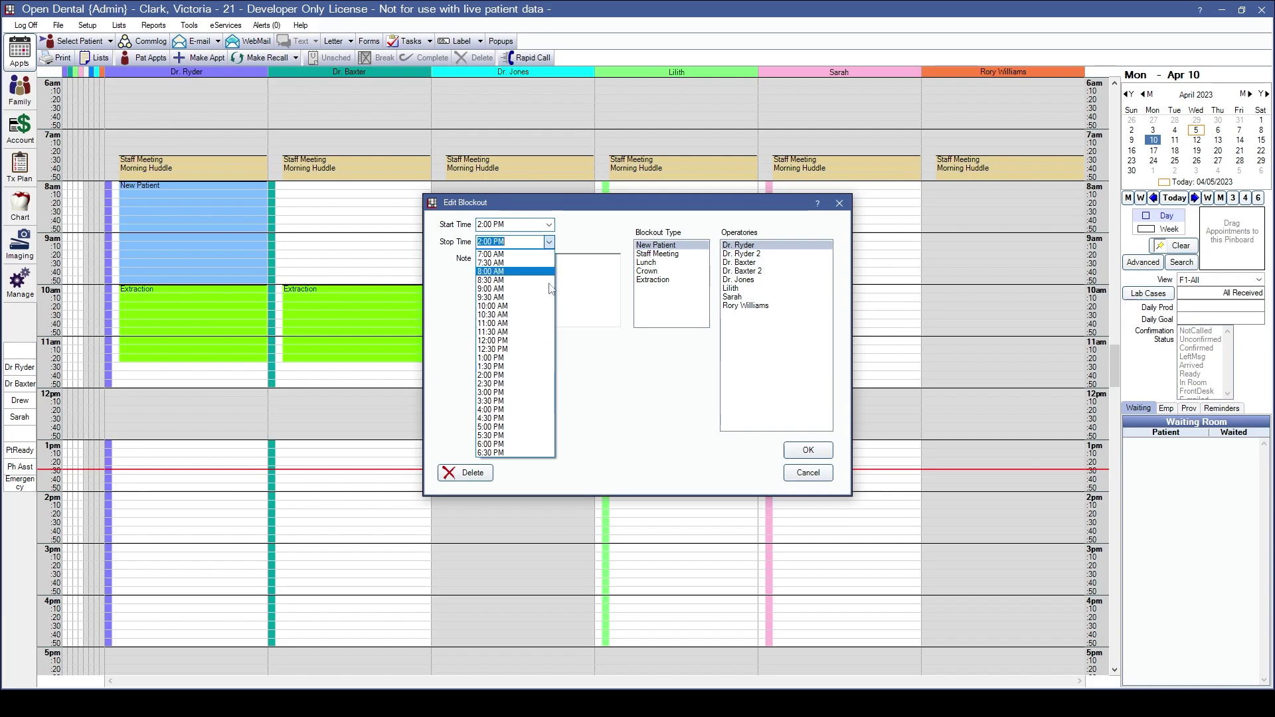
left_click(500, 410)
left_click(648, 271)
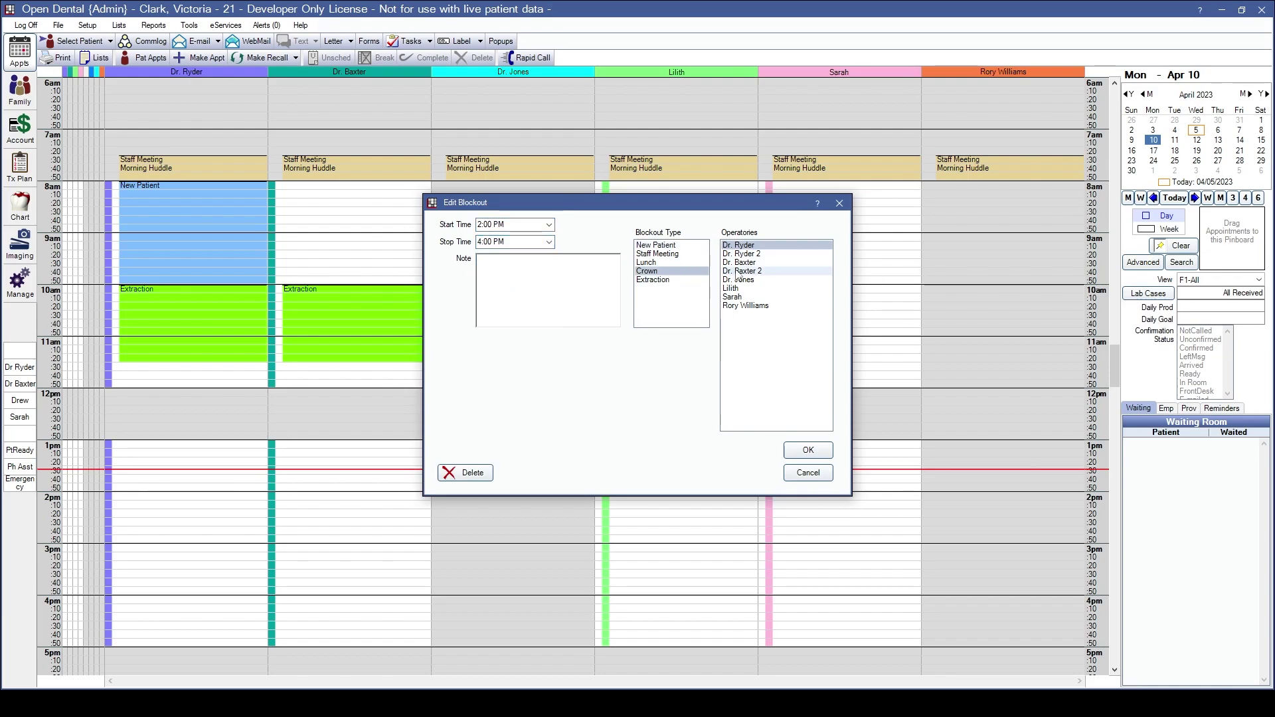
left_click(754, 262, "ctrl")
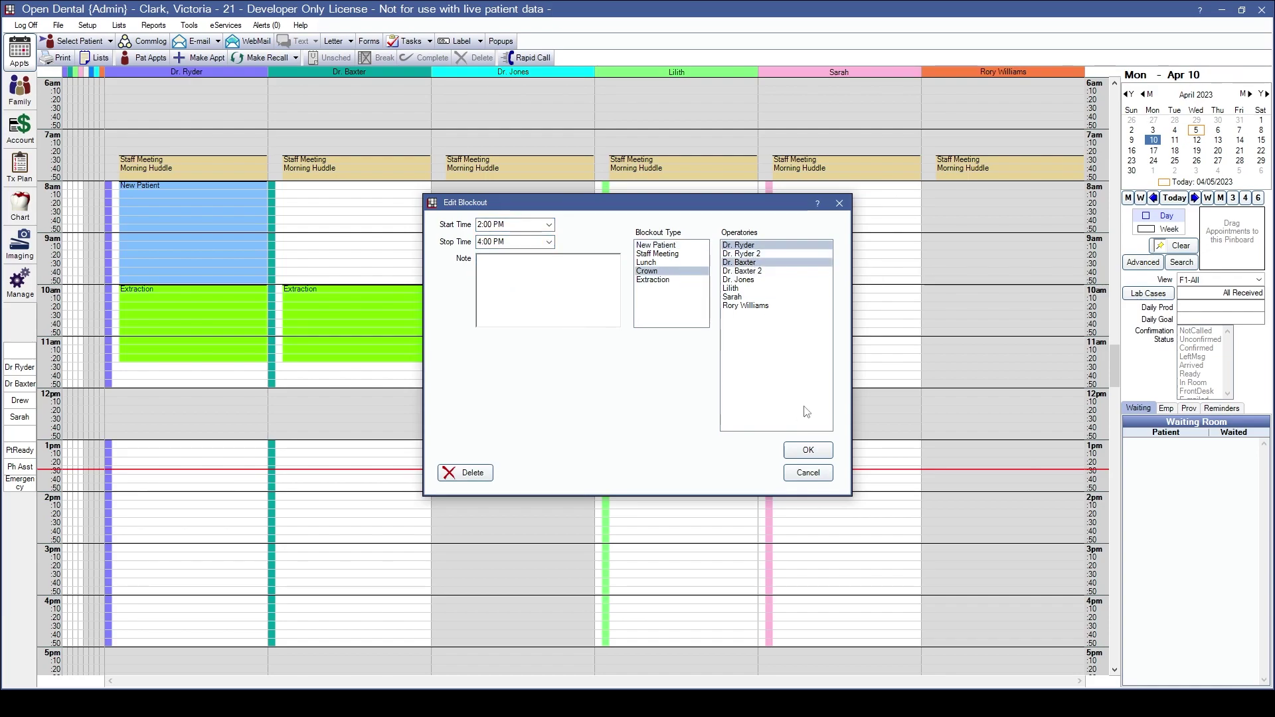
left_click(807, 451)
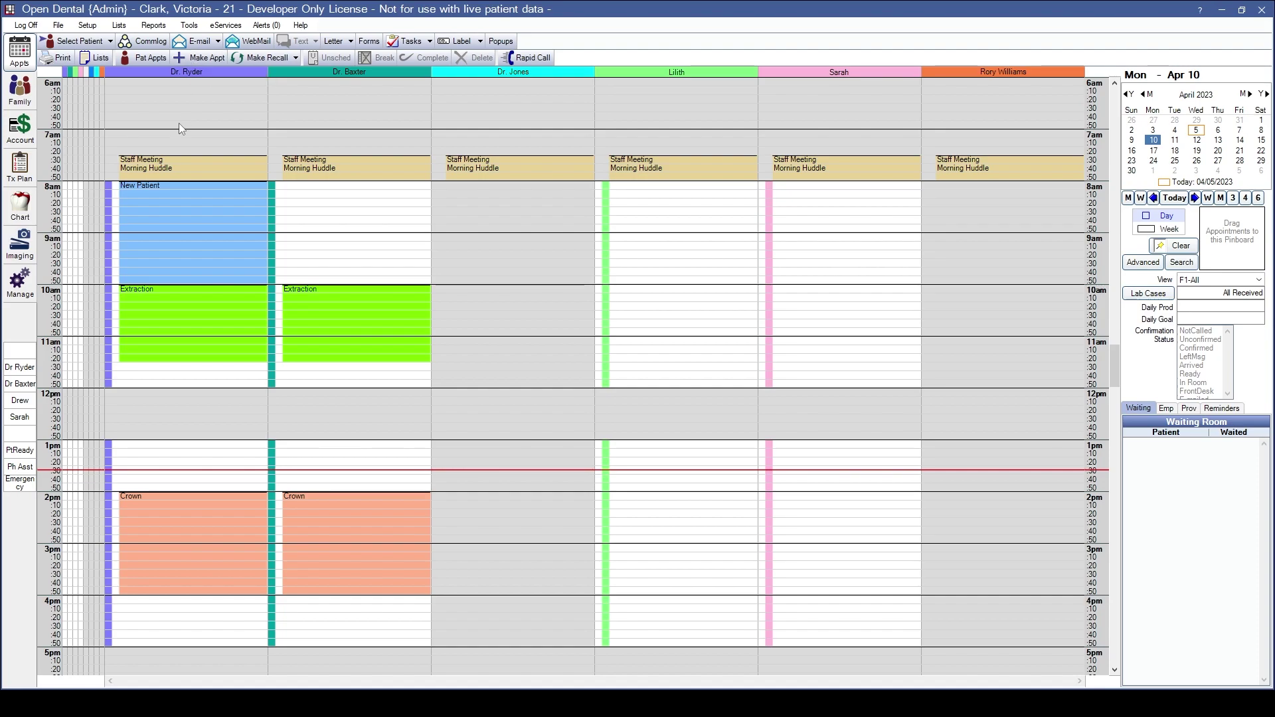
Schedule a New Patient type appointment for the current patient at 8:00 AM on the first doctor's New Patient blockout.
double_click(149, 182)
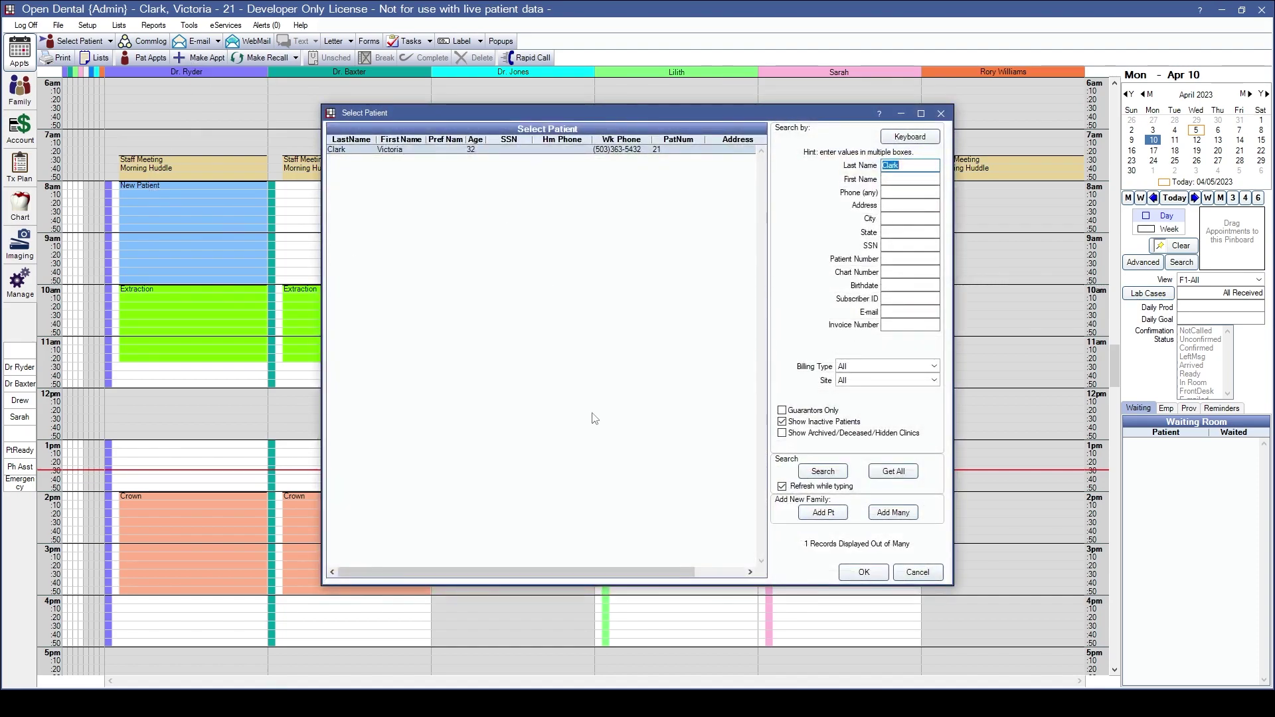
left_click(863, 572)
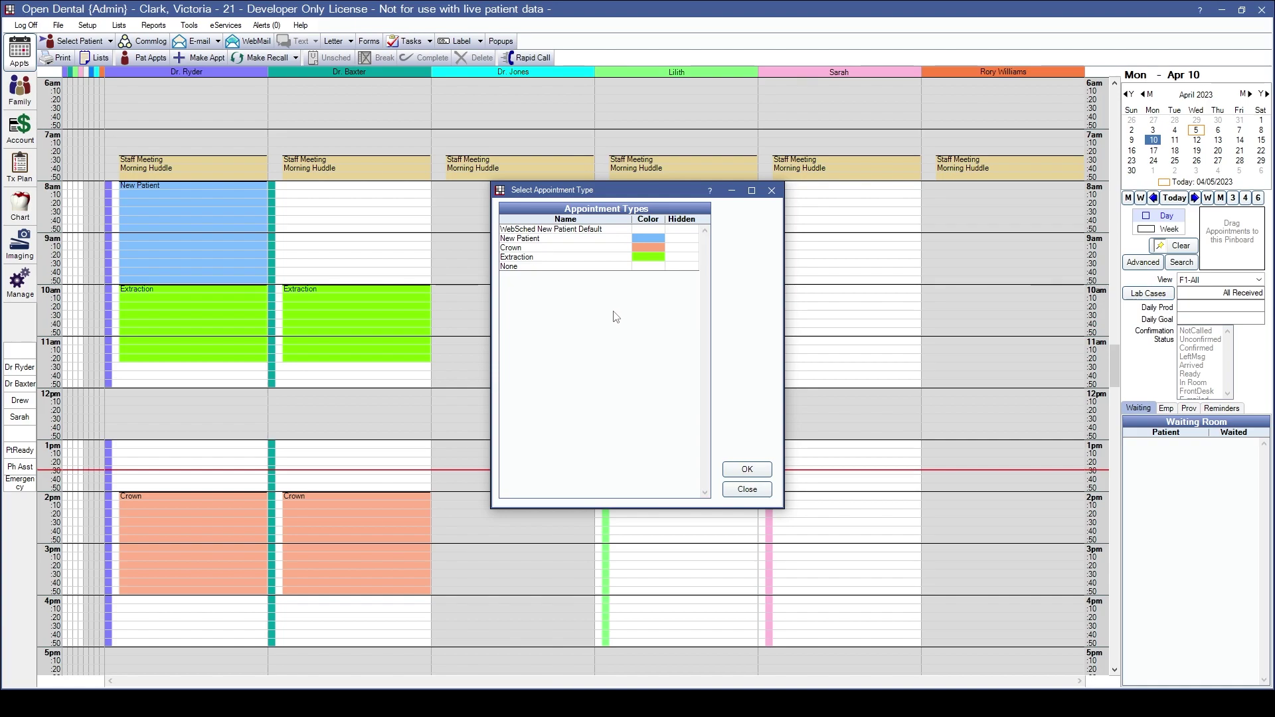
left_click(593, 240)
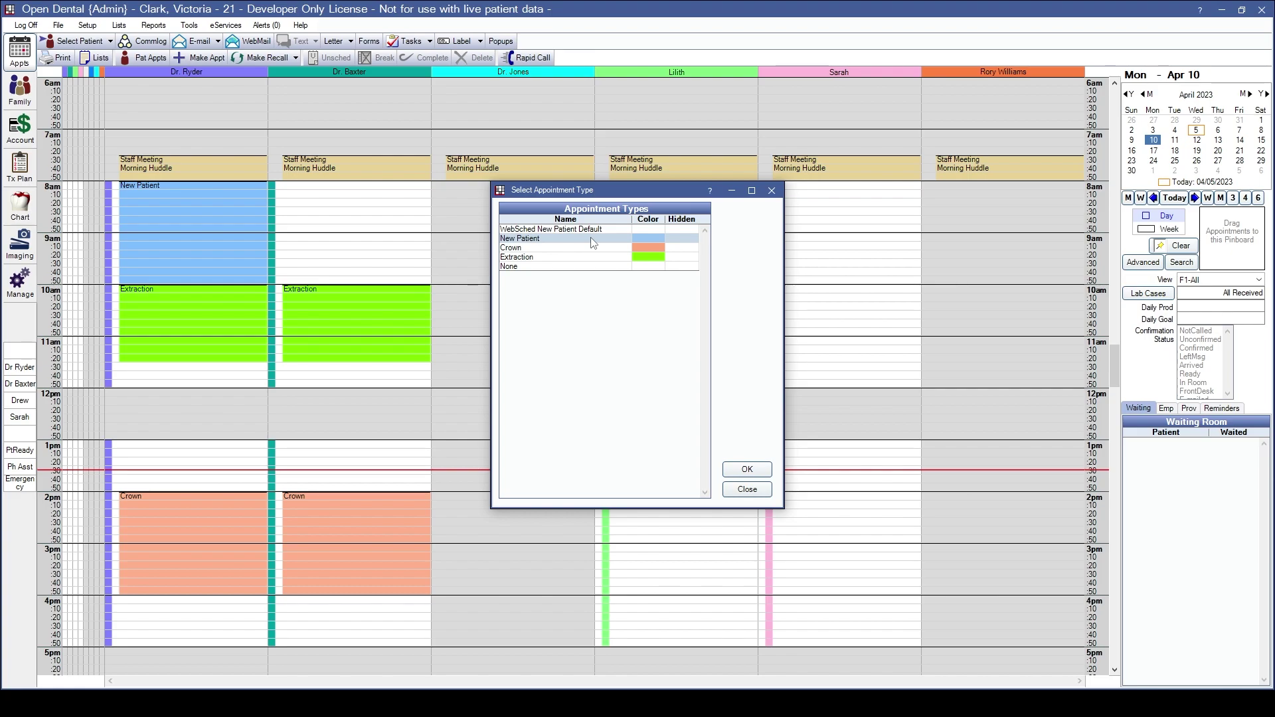
left_click(574, 269)
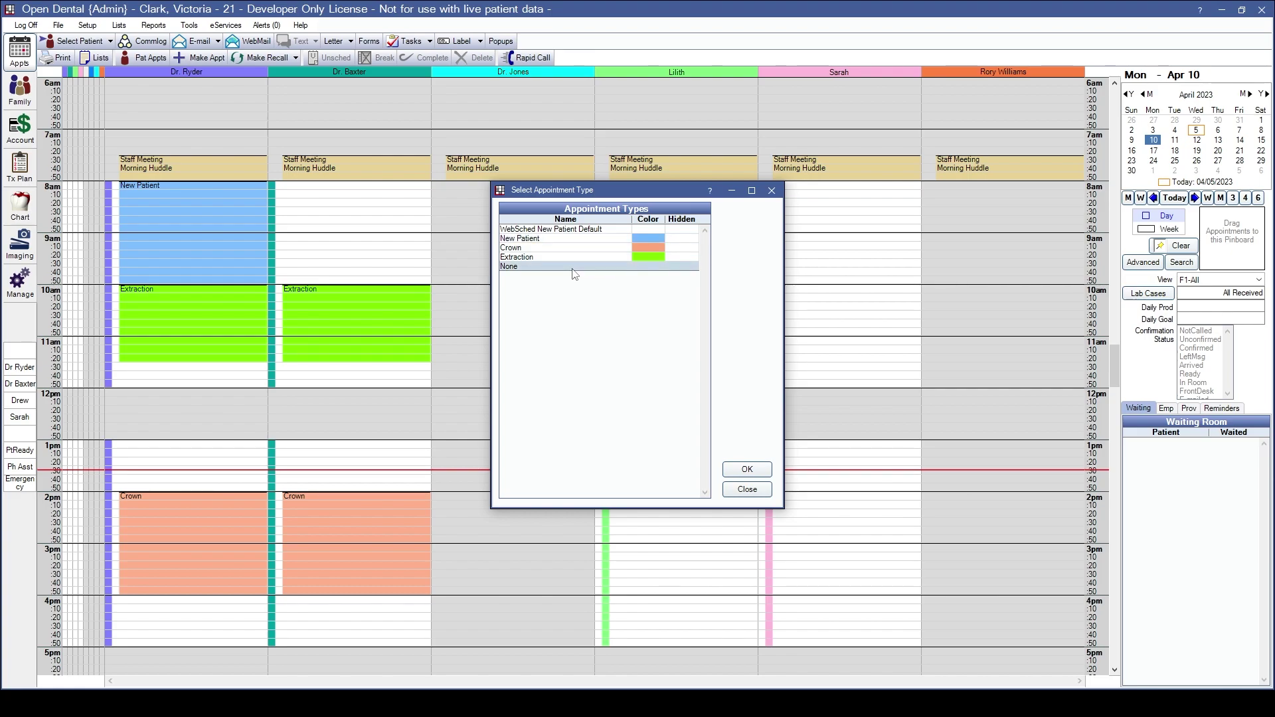
left_click(565, 241)
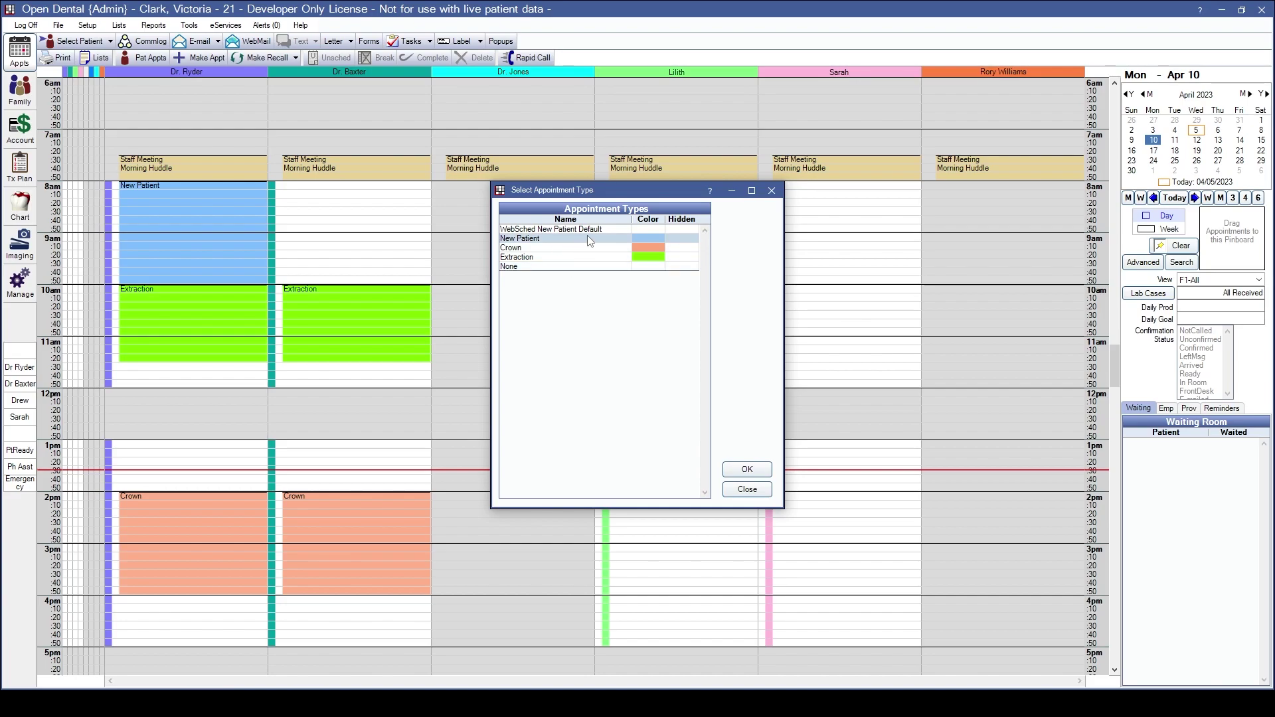
left_click(747, 471)
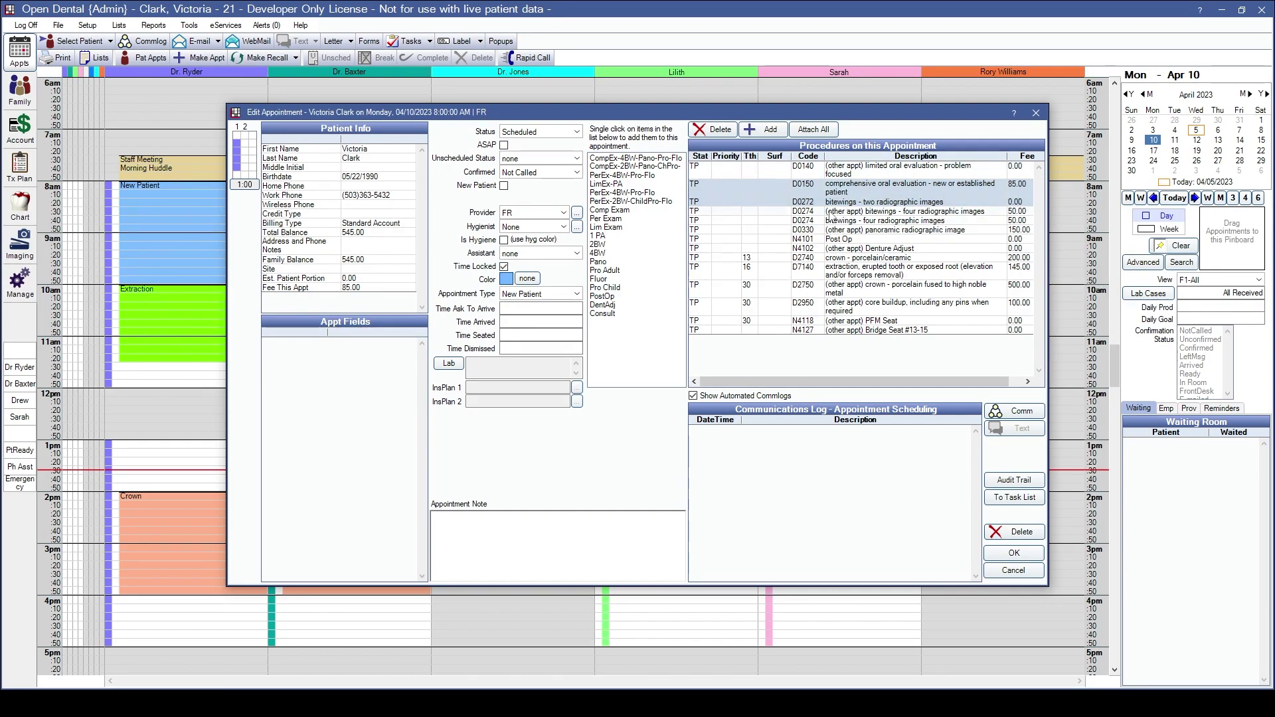
left_click(1014, 552)
mouse_move(201, 197)
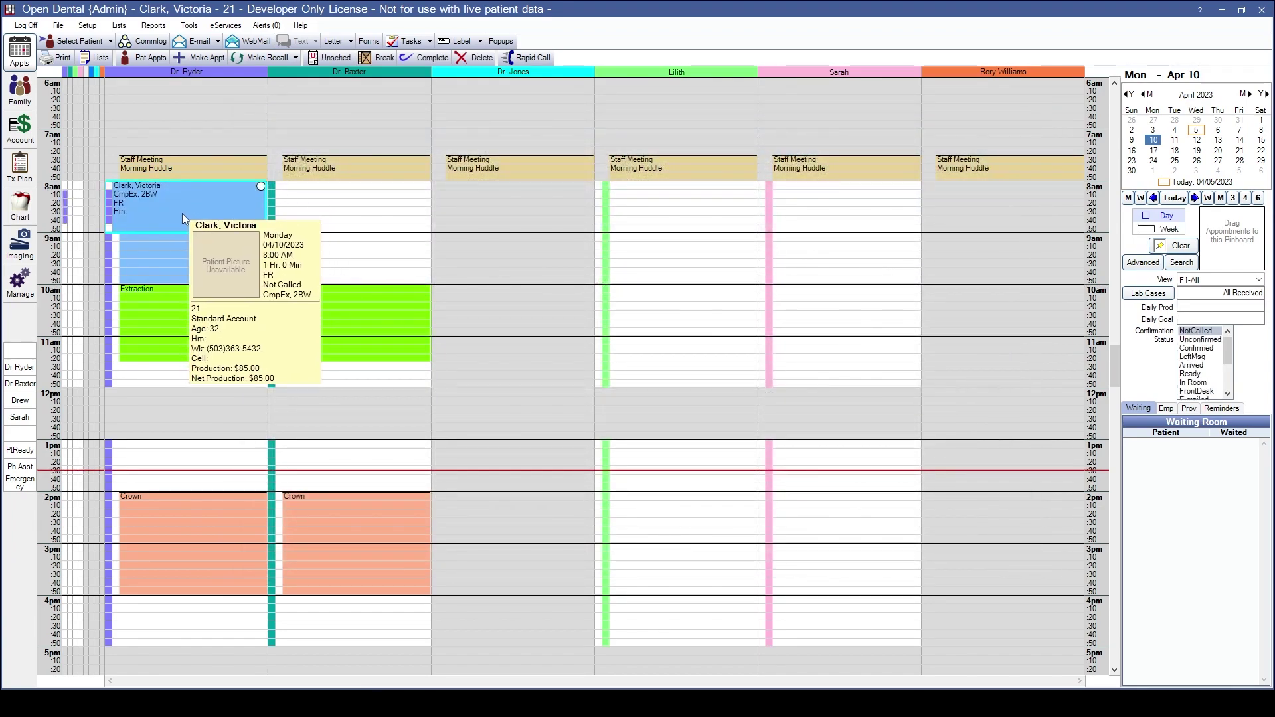
Try to move the New Patient appointment from 8:00 AM to 10:00 AM on the first doctor's Extraction blockout.
left_click_drag(170, 200, 173, 305)
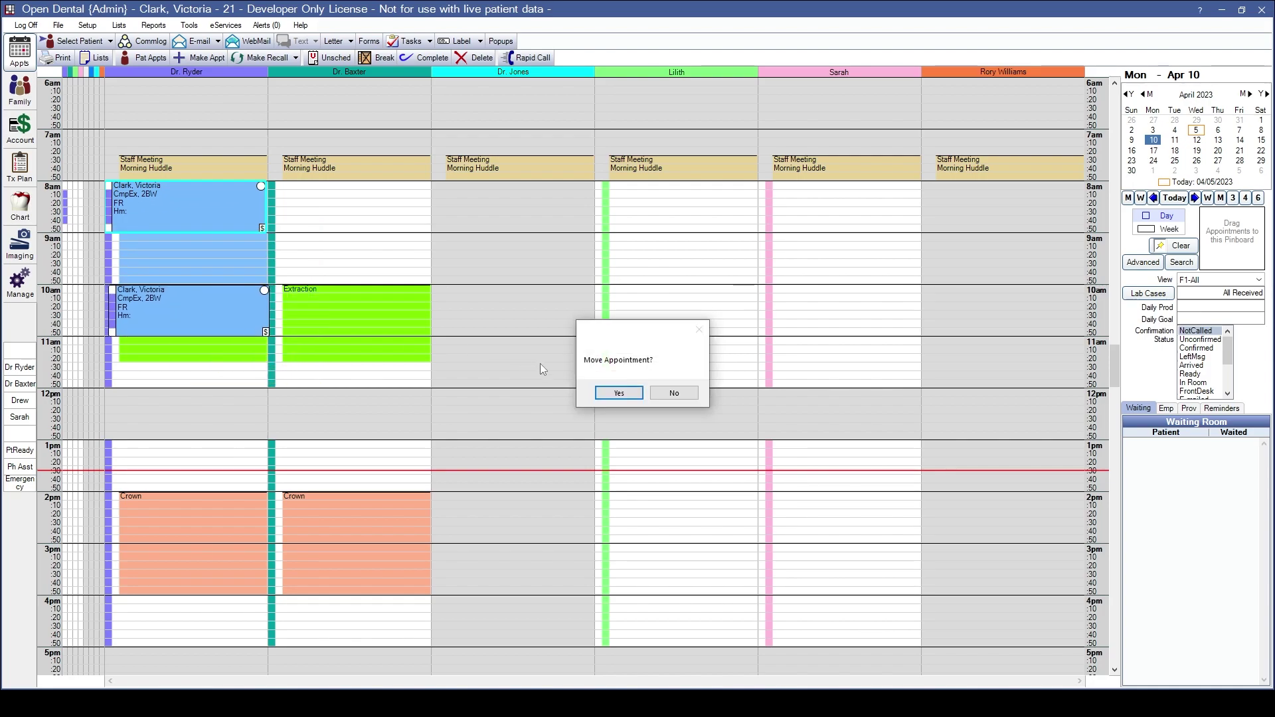
left_click(619, 393)
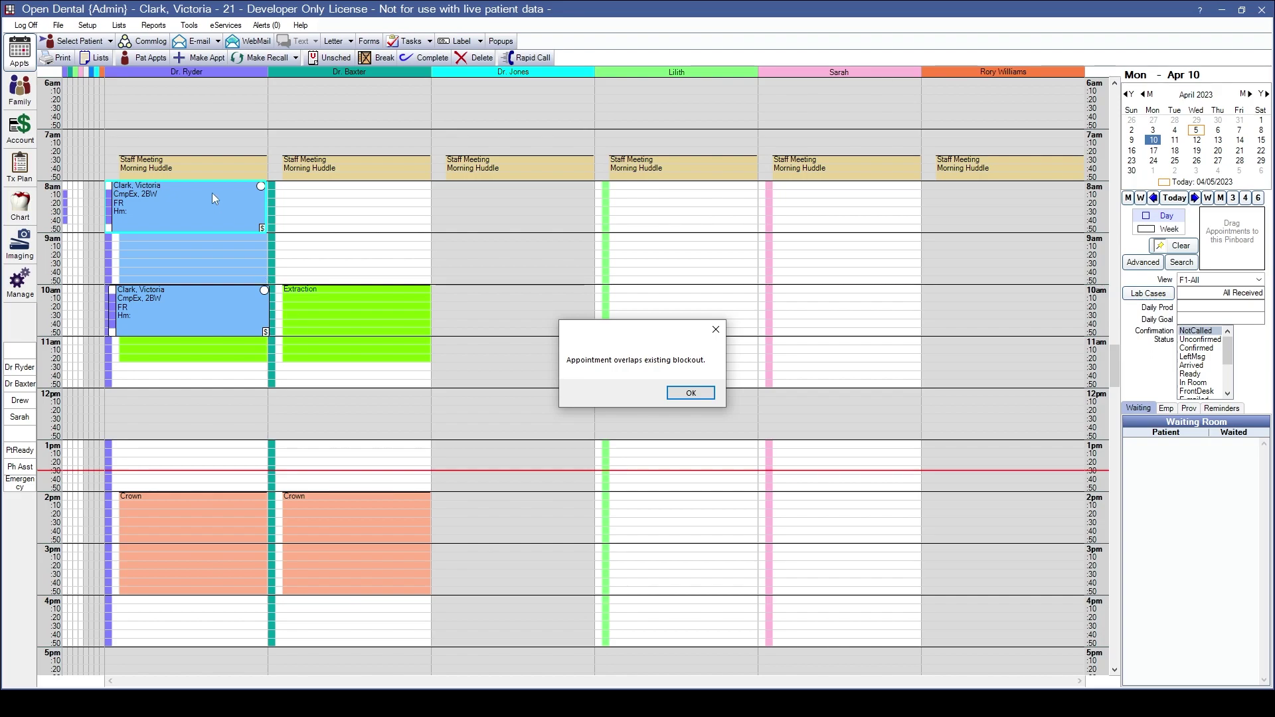
left_click(691, 392)
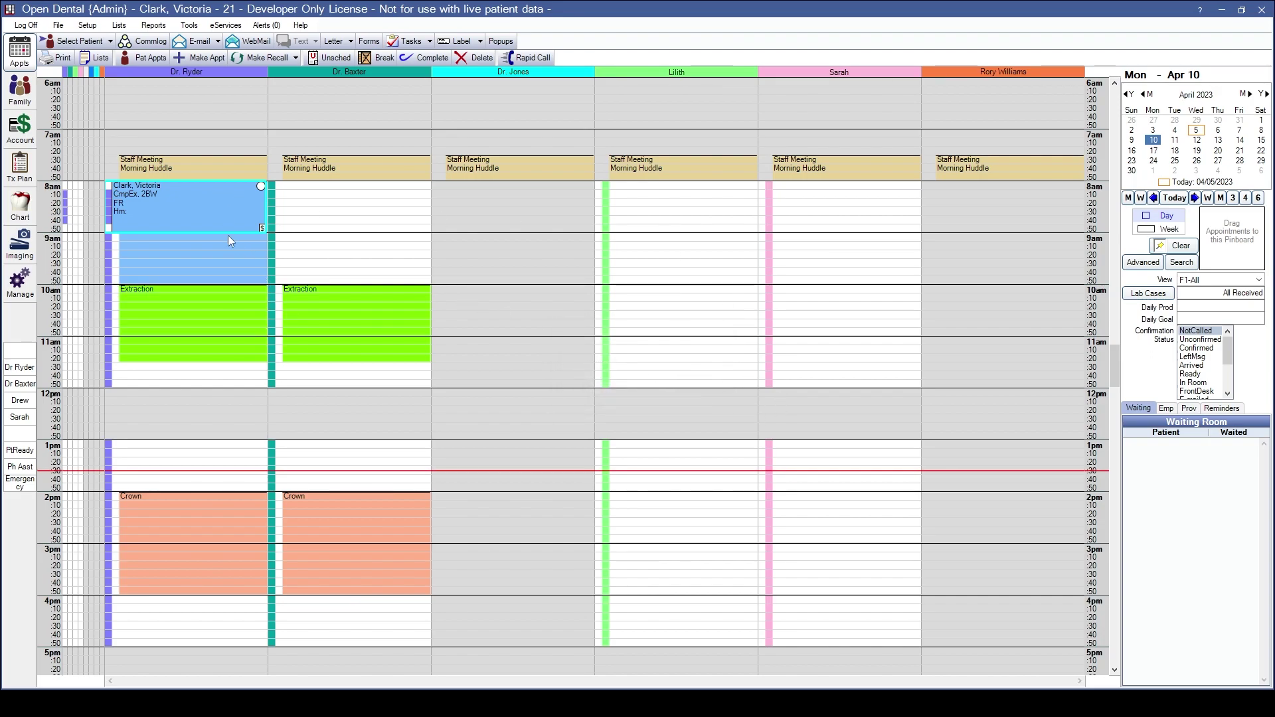
Create a new Extraction type appointment for the current patient at 10:00 AM on the first doctor's Extraction blockout.
mouse_move(181, 200)
double_click(166, 290)
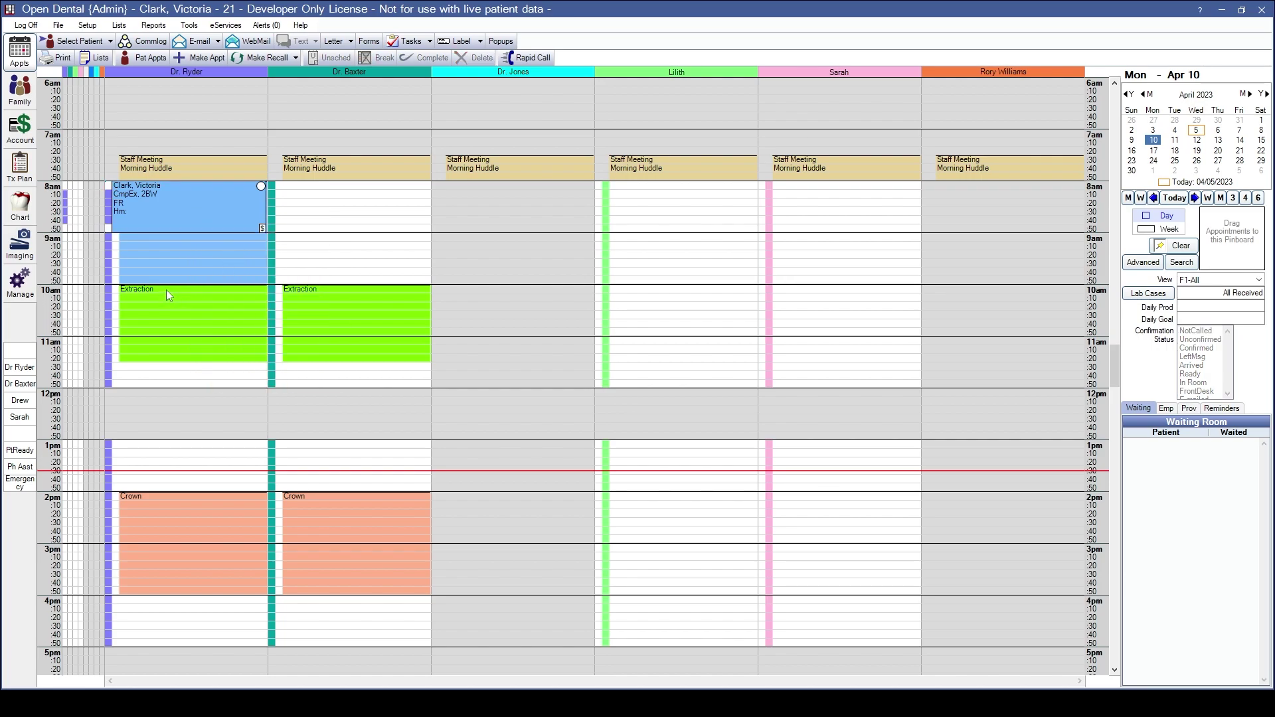
left_click(854, 575)
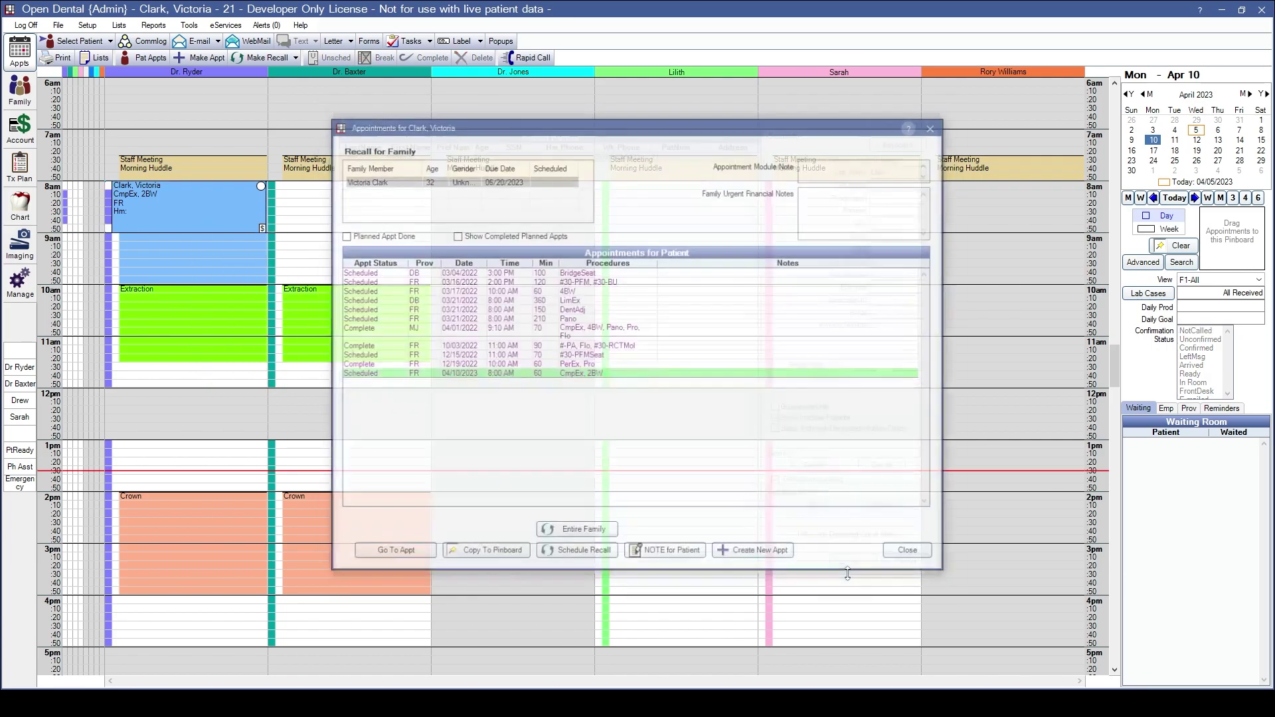
left_click(755, 554)
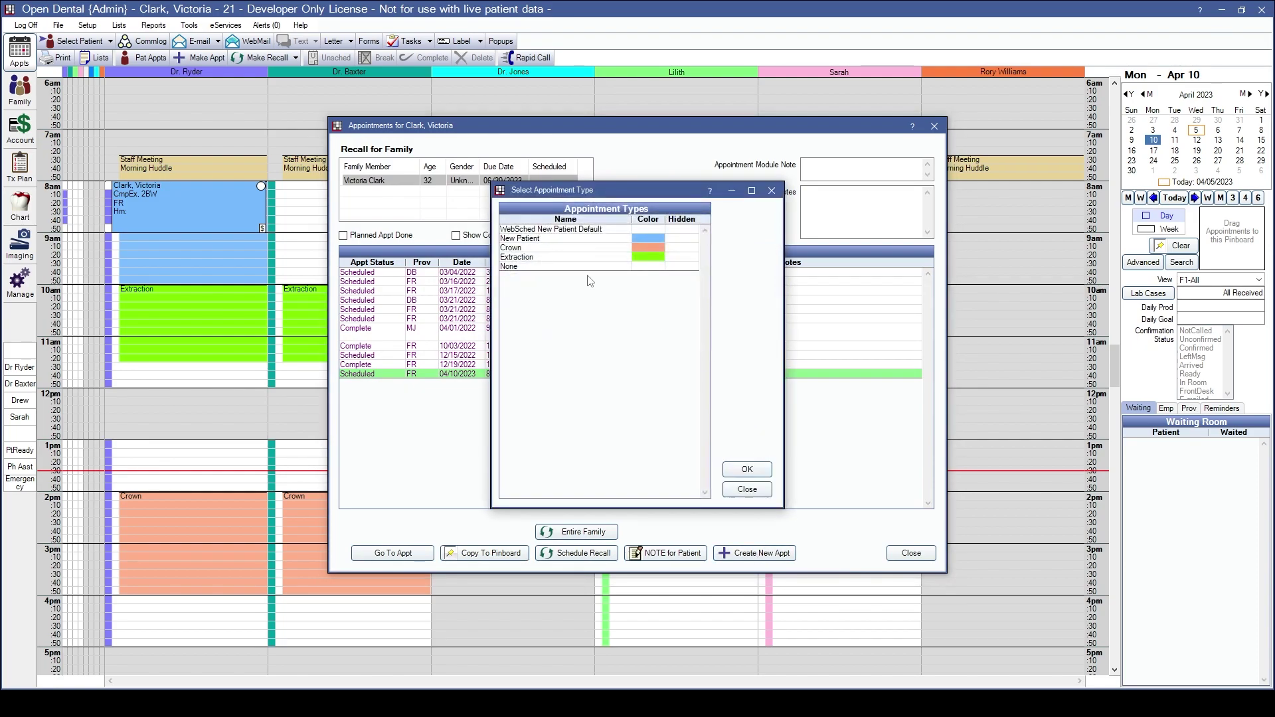
left_click(563, 258)
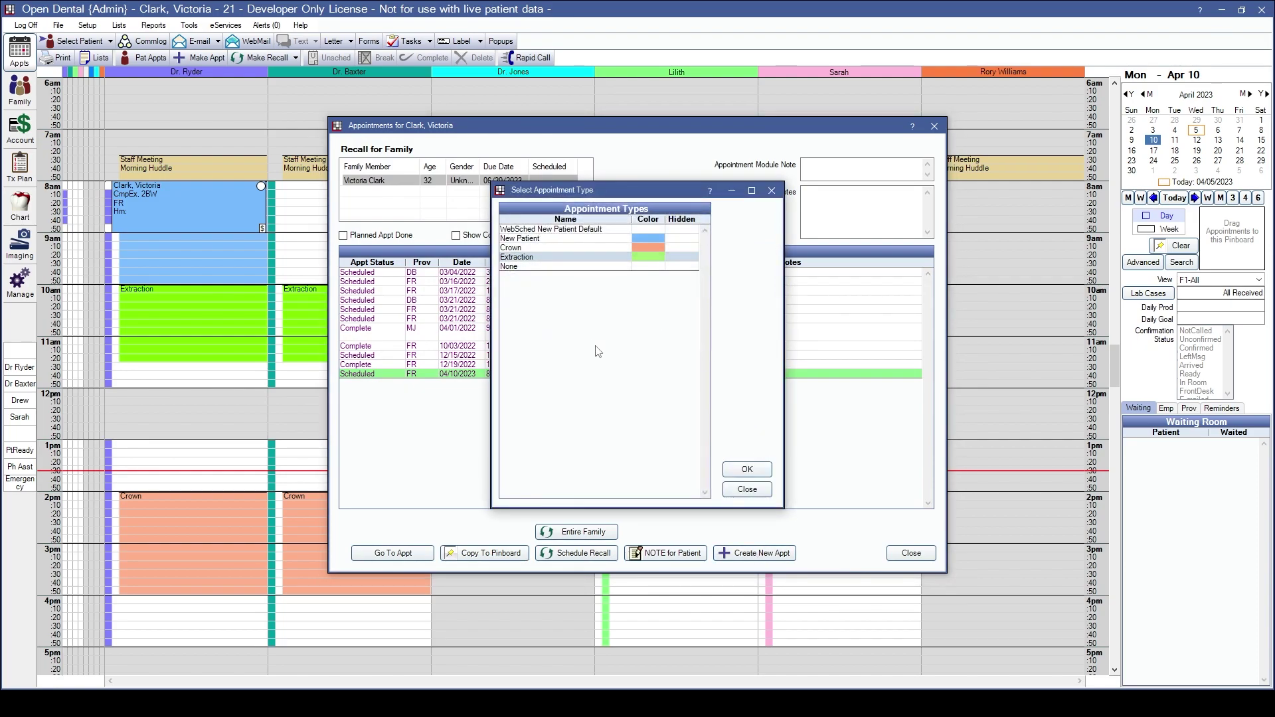
left_click(737, 469)
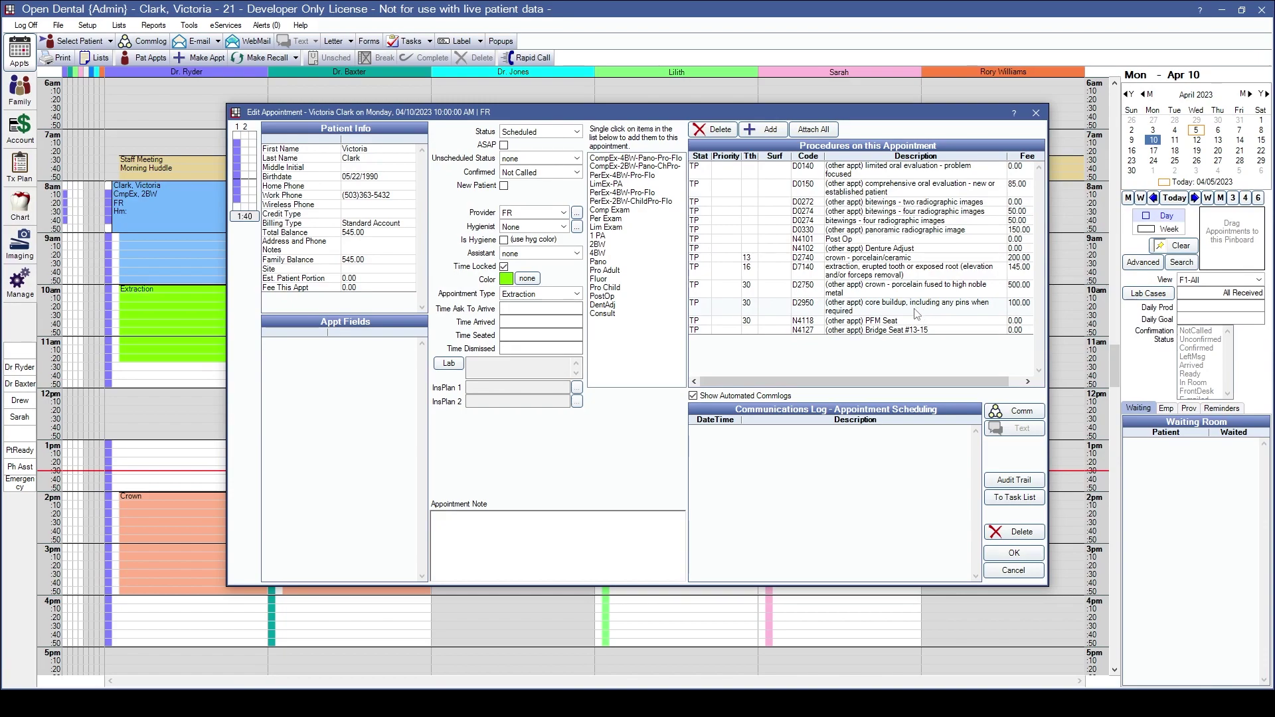
Try to save the Extraction appointment with no procedure attached and with only the D2740 porcelain/ceramic crown on tooth 13.
left_click(1002, 556)
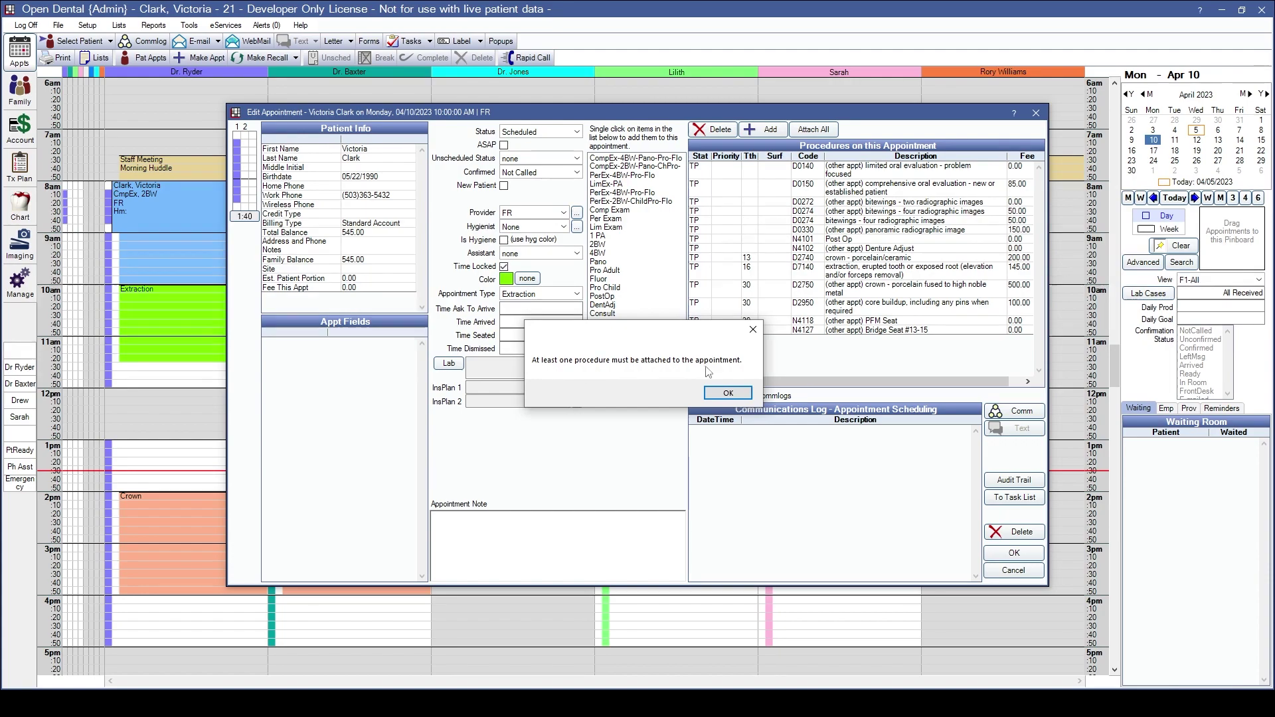
left_click(731, 393)
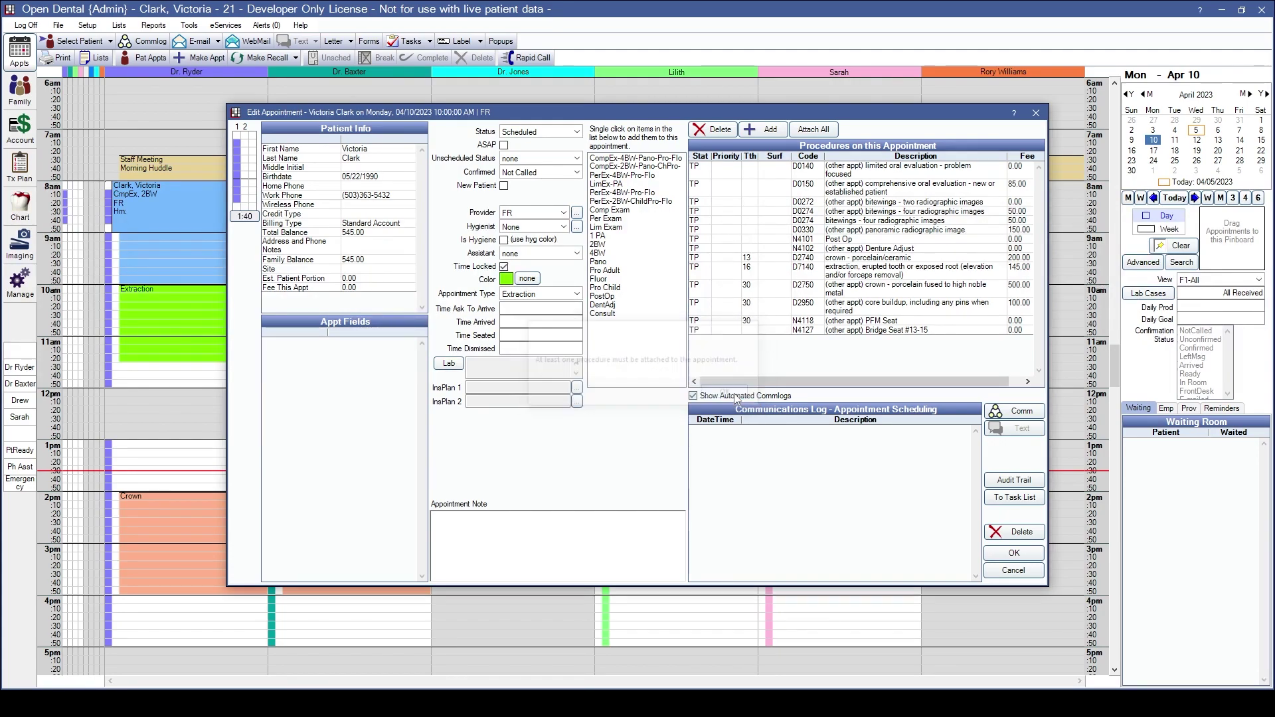
left_click(850, 258)
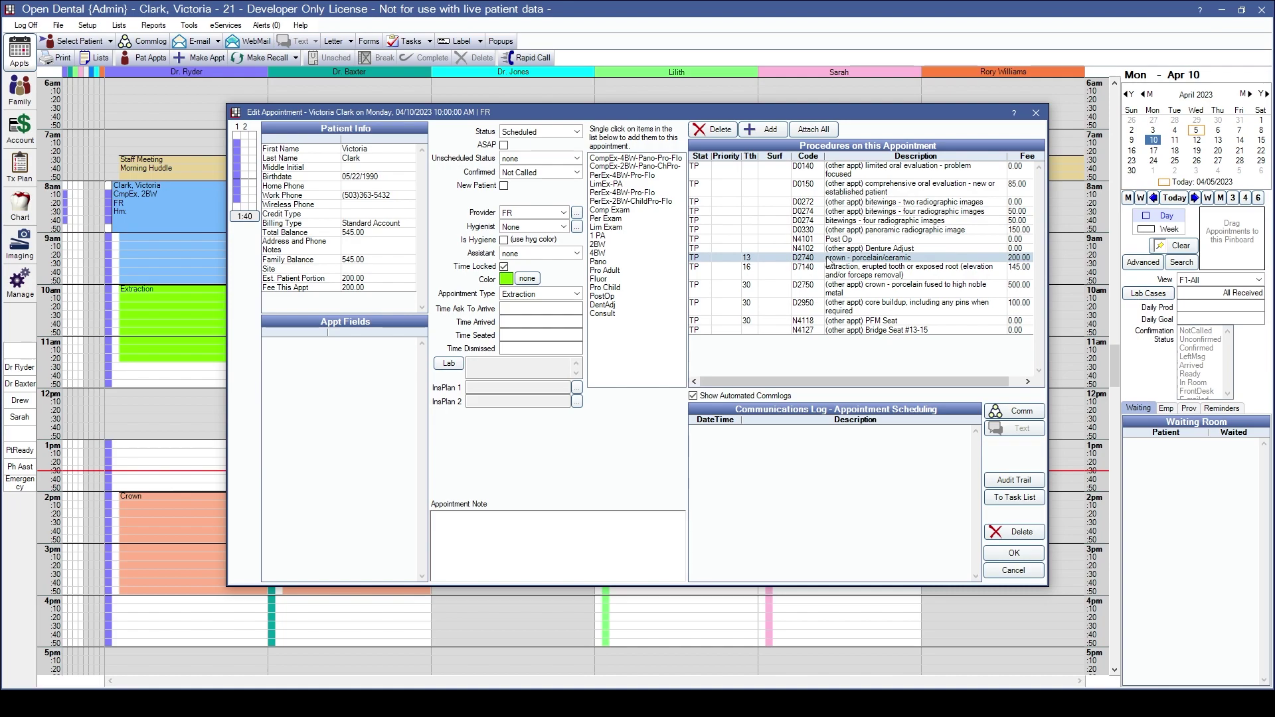
left_click(1026, 550)
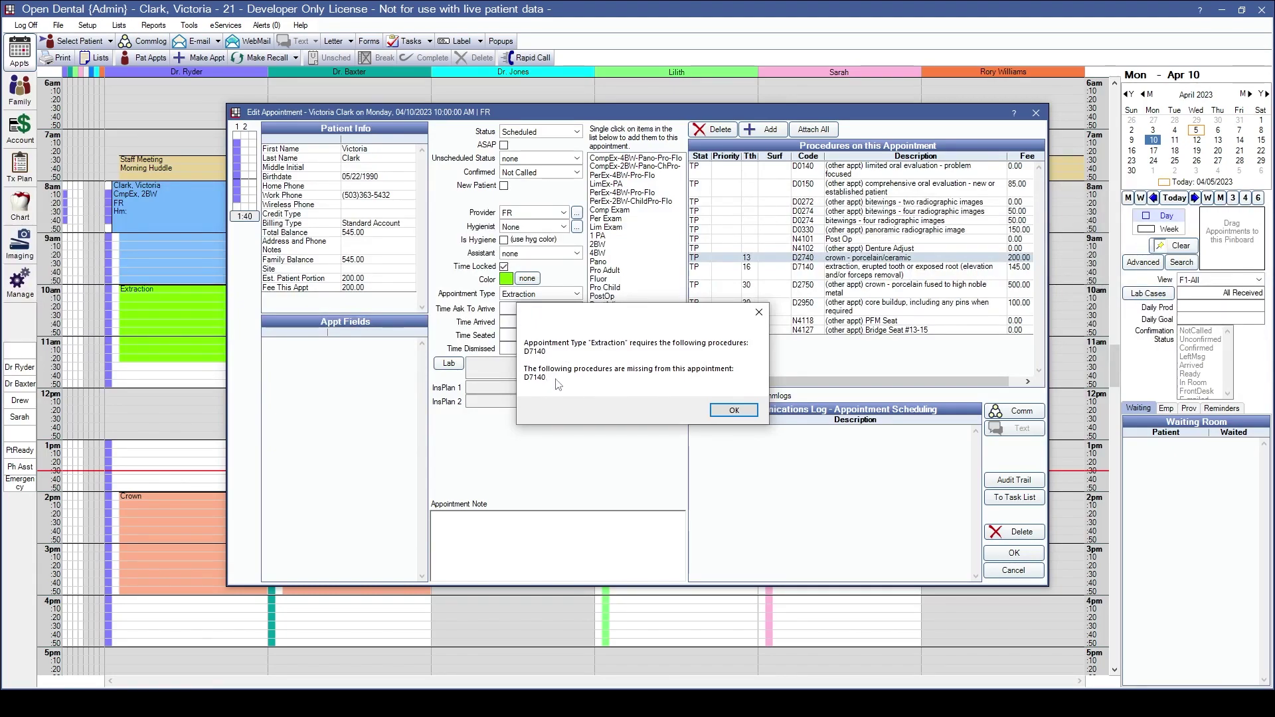
left_click(752, 411)
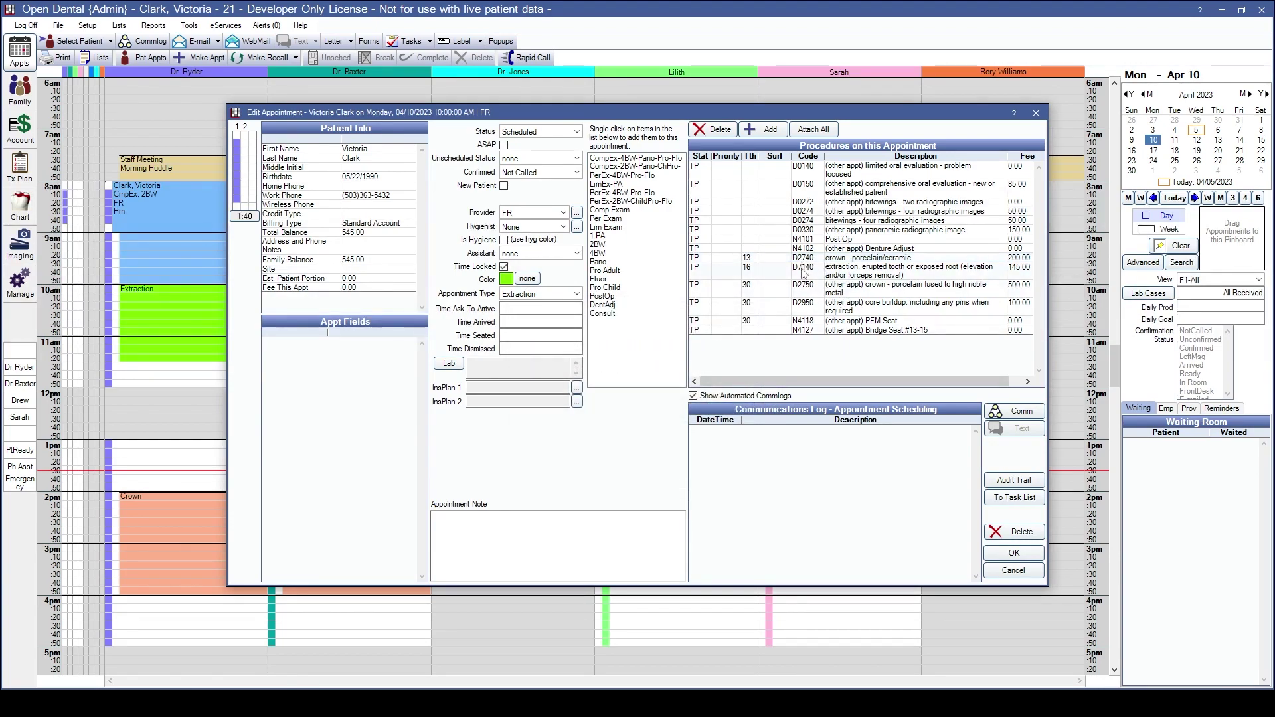
Attach the D7140 extraction procedure on tooth 16 to the Extraction appointment and save it.
left_click(779, 276)
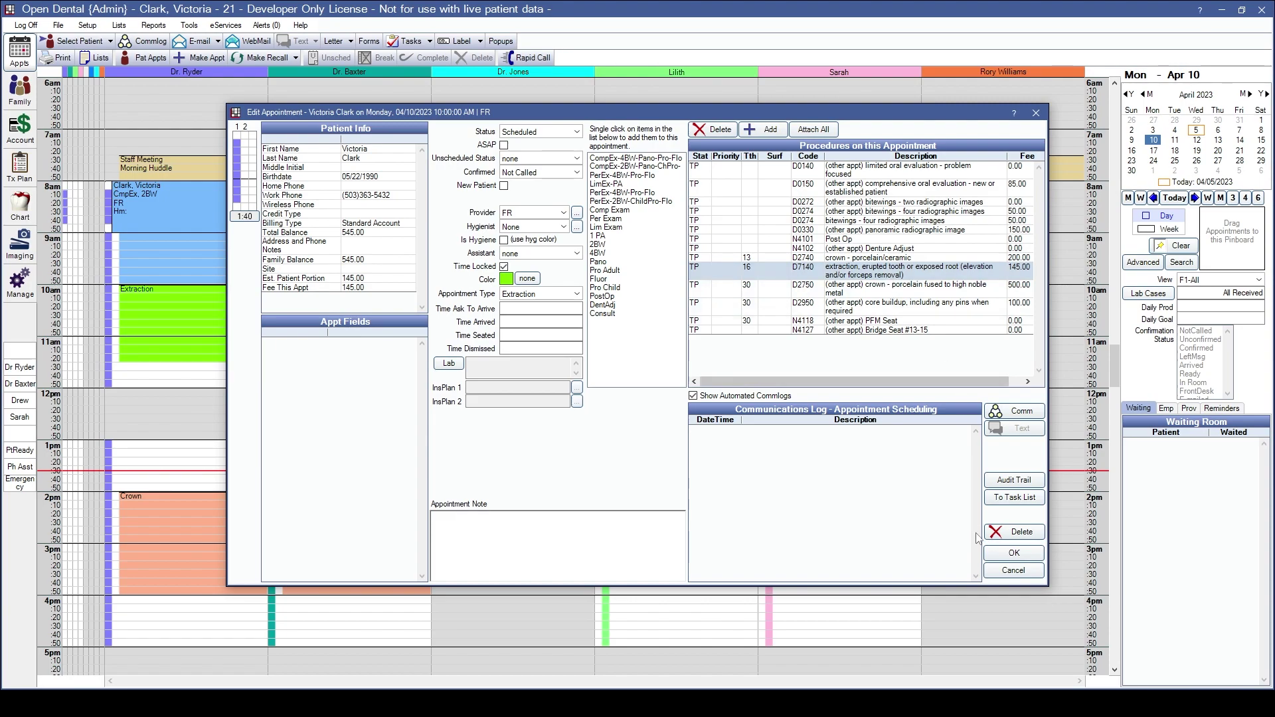
left_click(1014, 552)
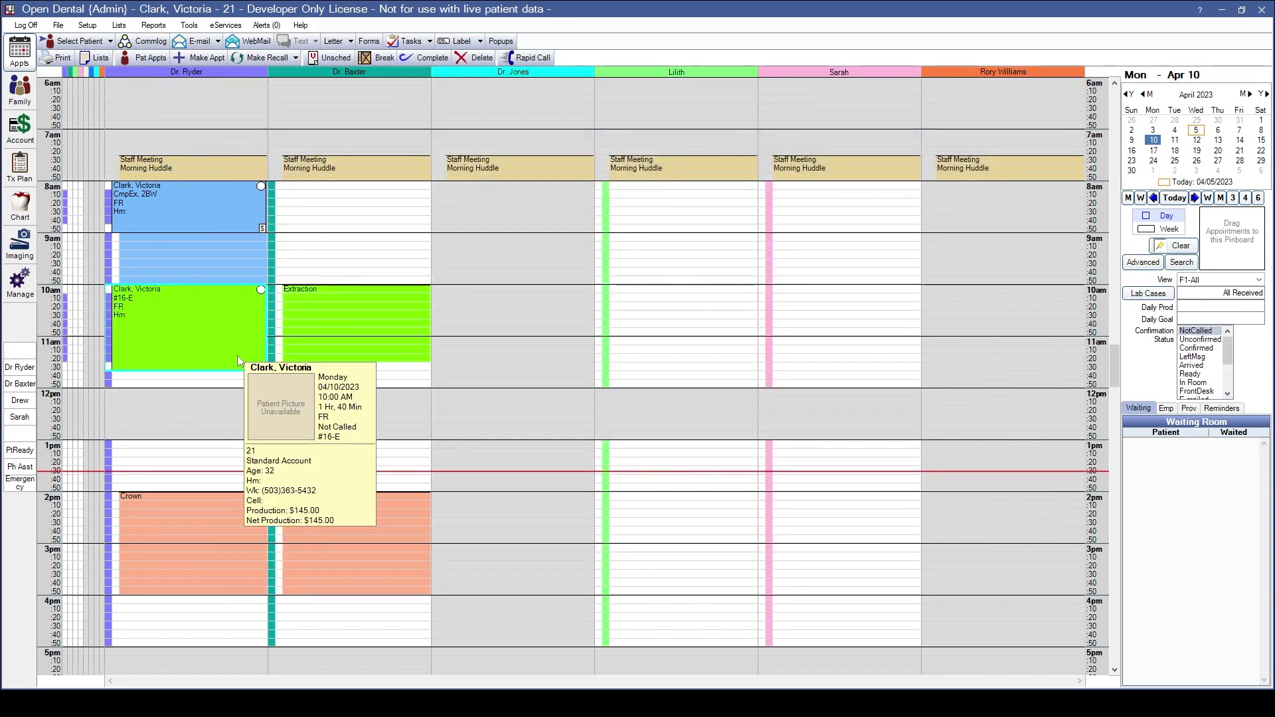
Create a new Crown type appointment for the current patient at 2:00 PM on the first doctor's Crown blockout.
double_click(164, 498)
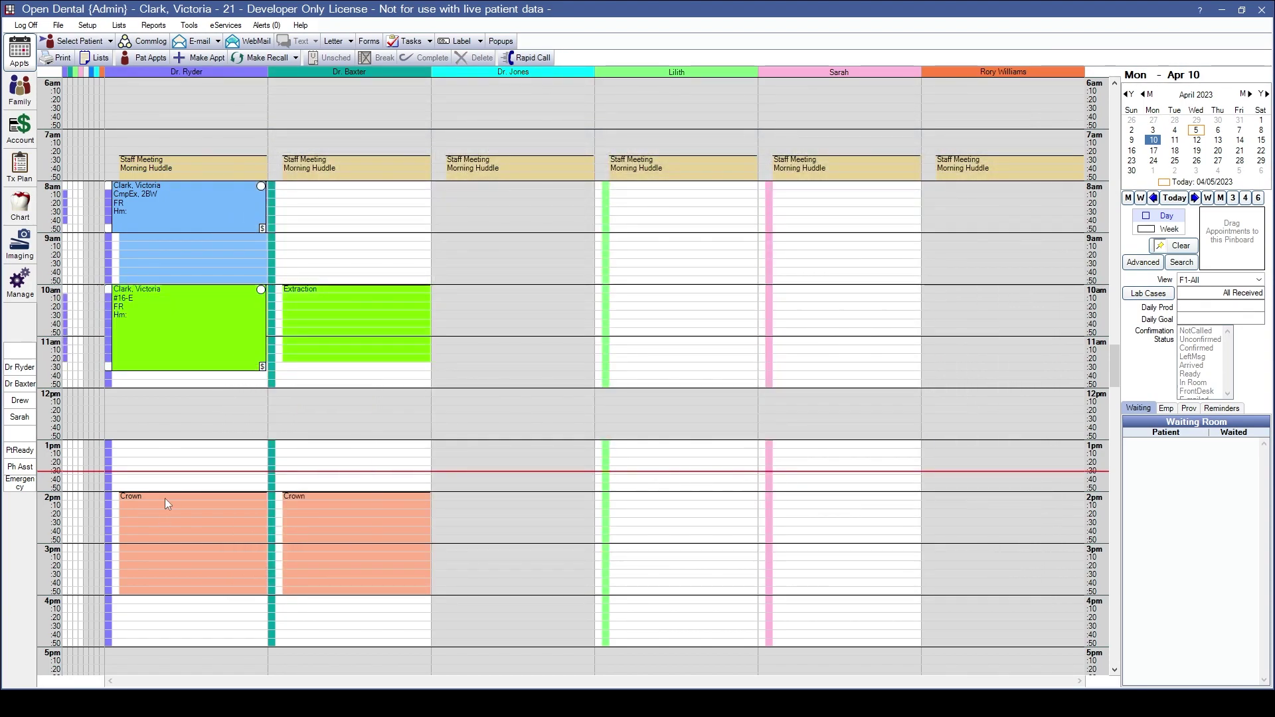
left_click(861, 572)
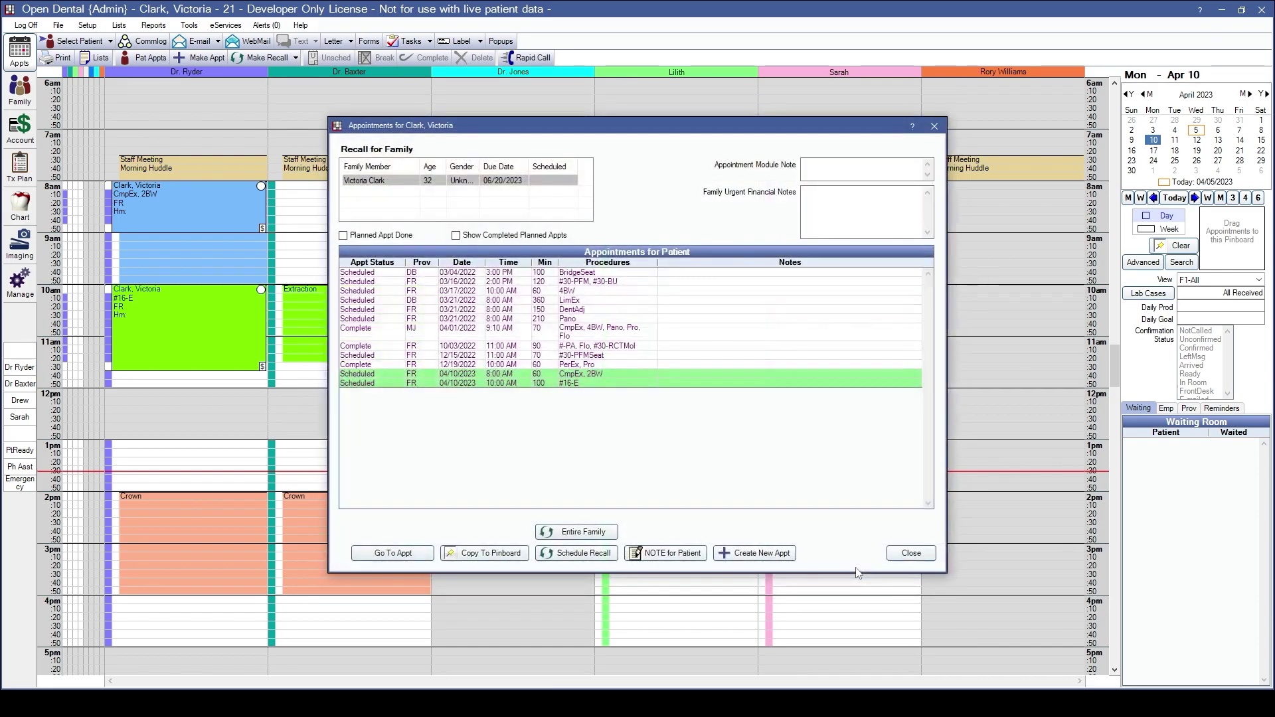
left_click(754, 553)
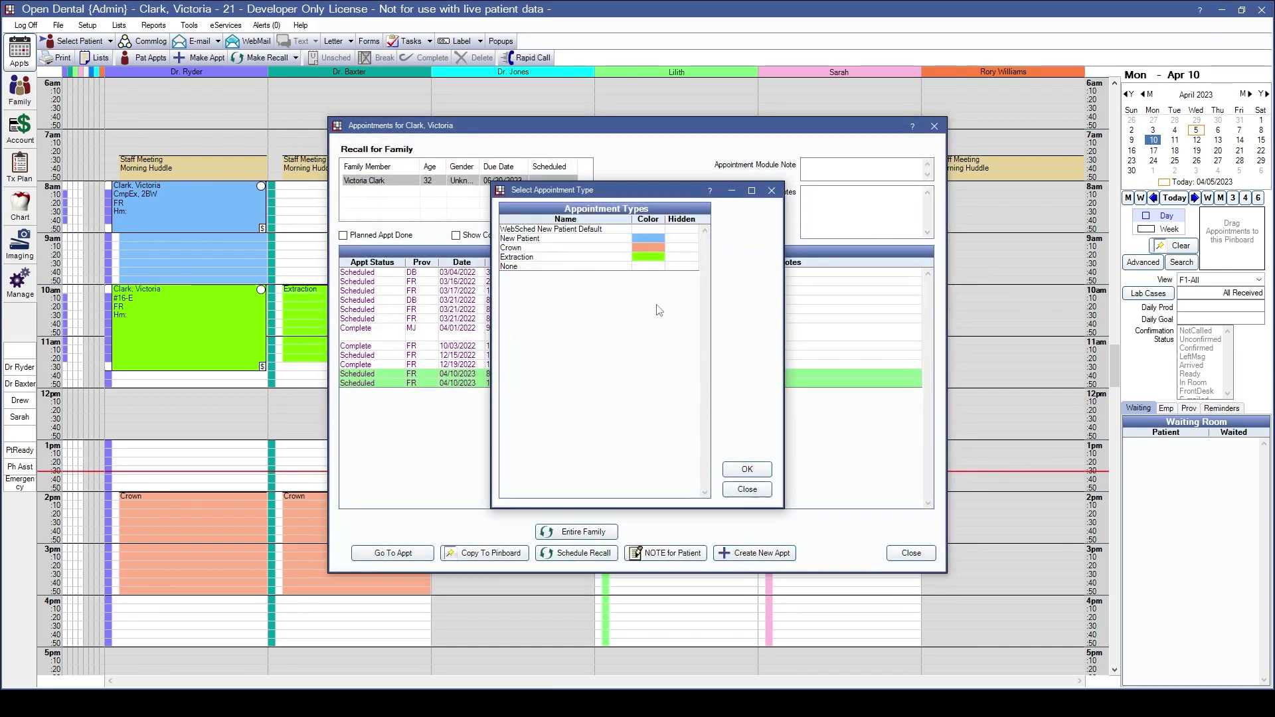
left_click(614, 247)
left_click(747, 470)
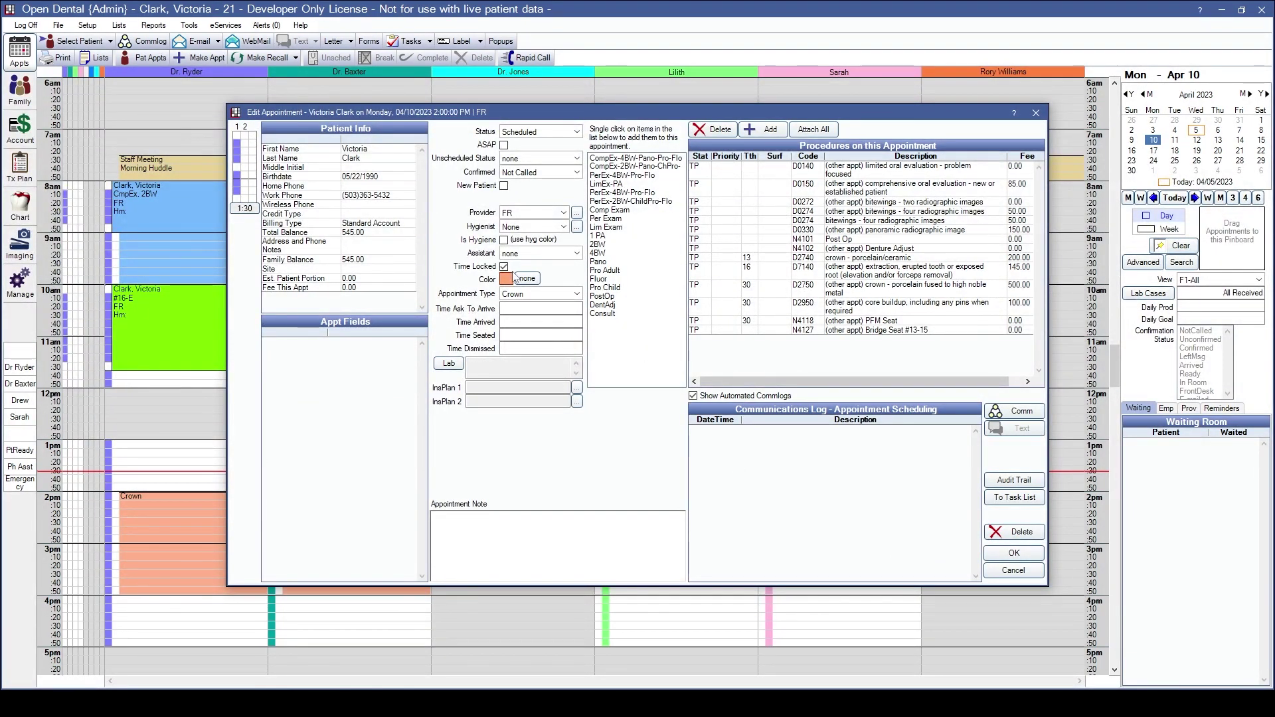
Try to save the Crown appointment without a procedure and with only a D0274 four-bitewing procedure, then detach the bitewings.
left_click(1037, 557)
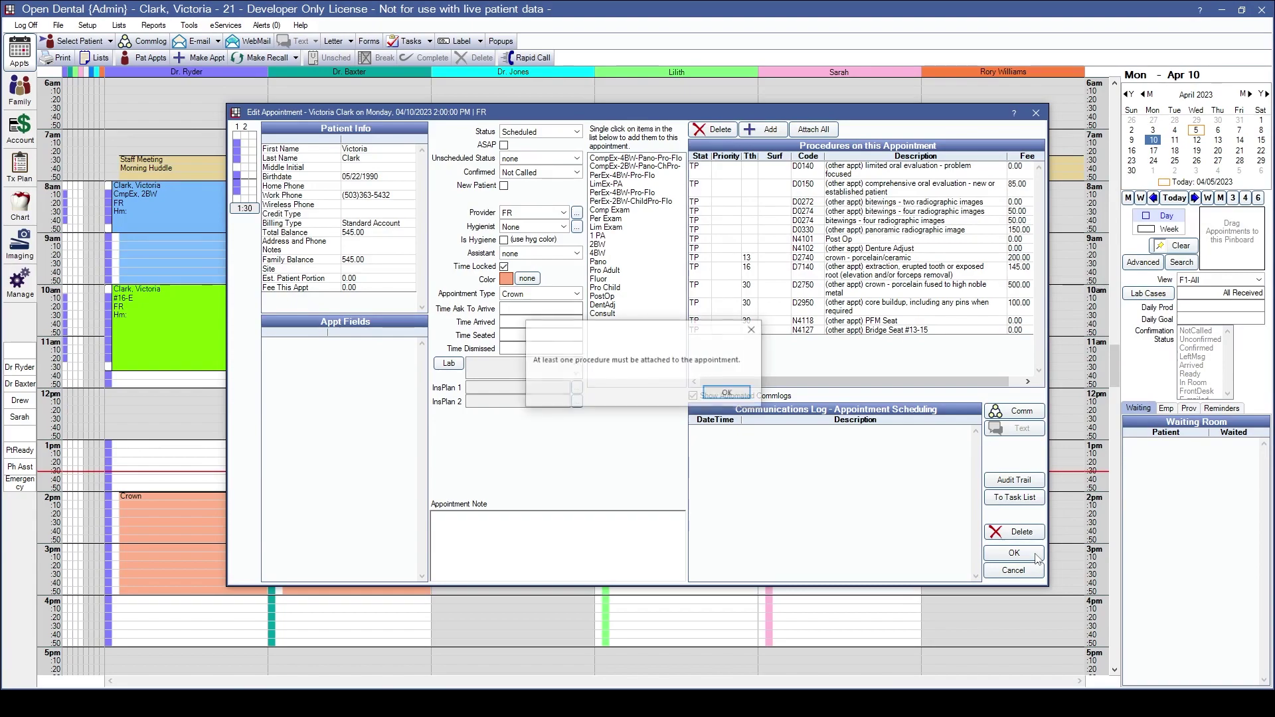
left_click(728, 393)
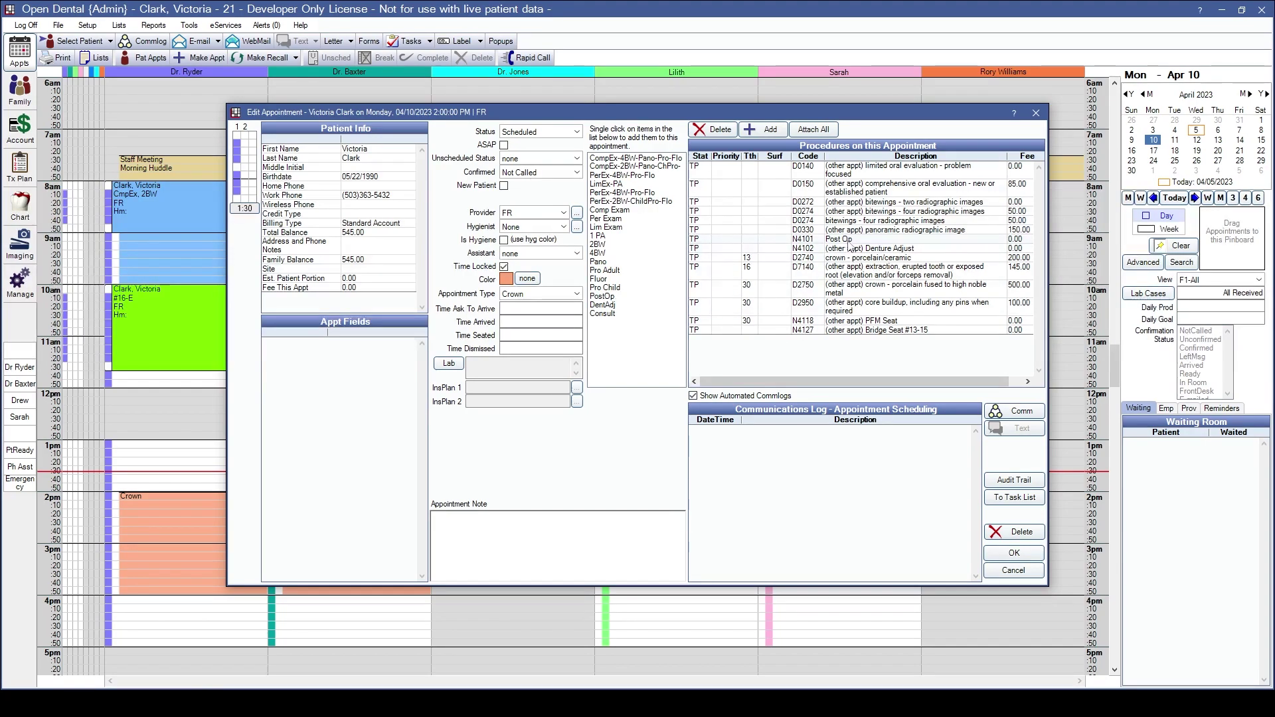
left_click(860, 221)
left_click(996, 552)
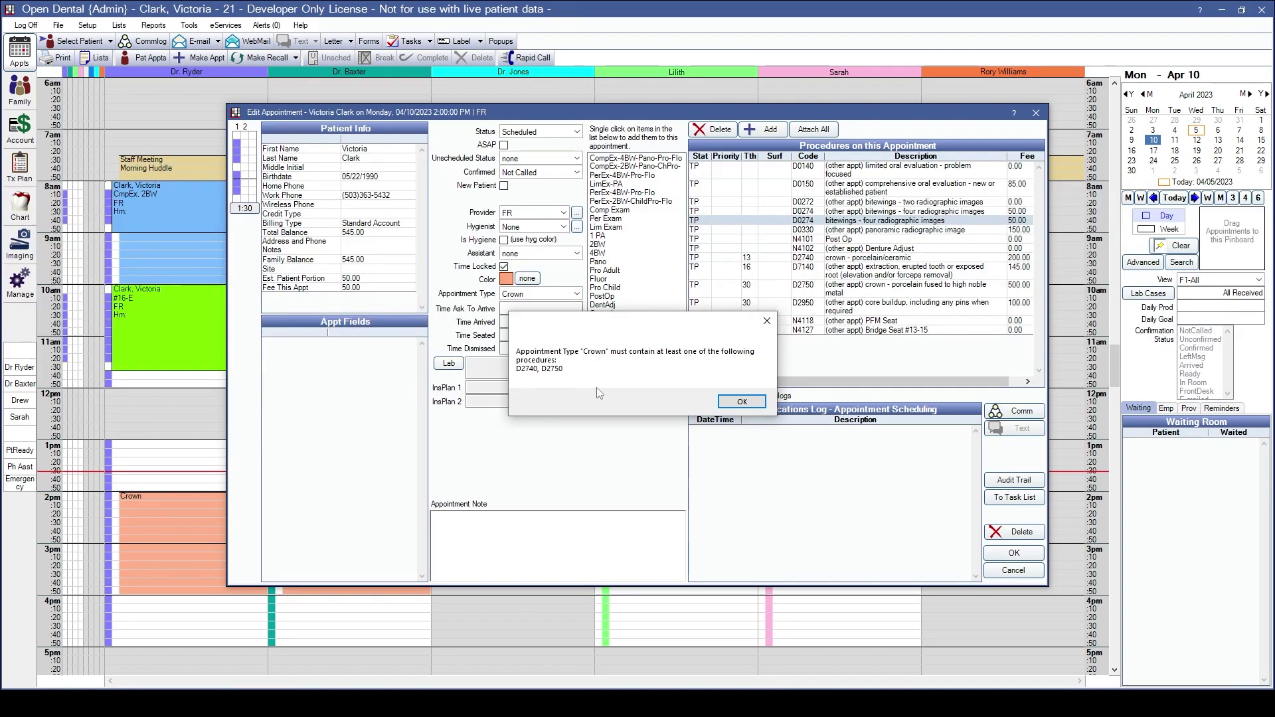
left_click(742, 402)
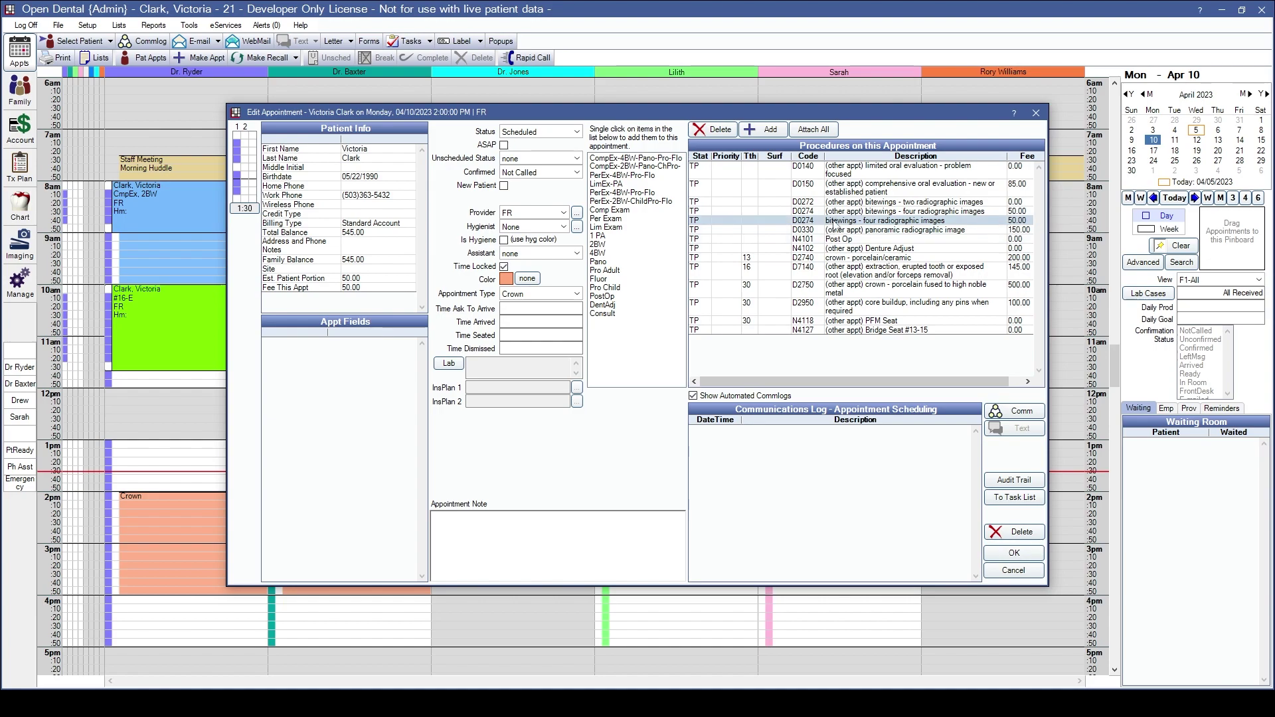
left_click(833, 222)
Attach the D2740 porcelain/ceramic crown procedure on tooth 13 to the Crown appointment and save it.
left_click(840, 258)
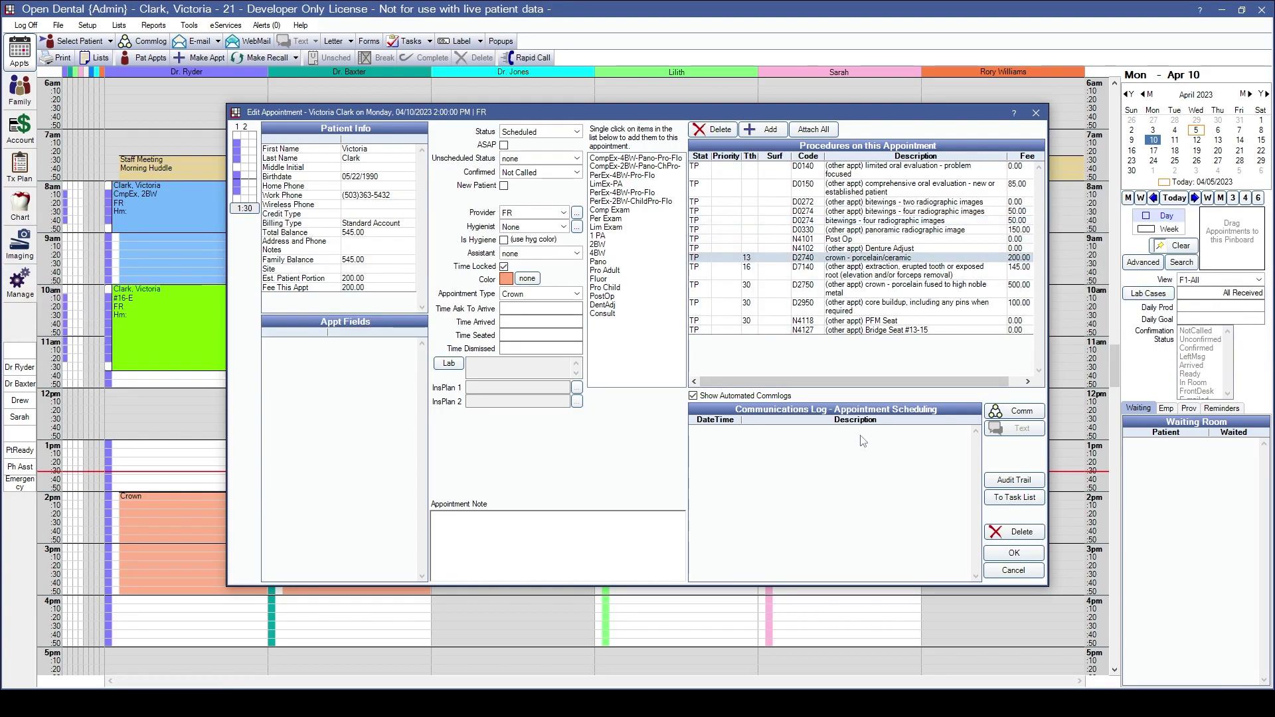
left_click(1013, 552)
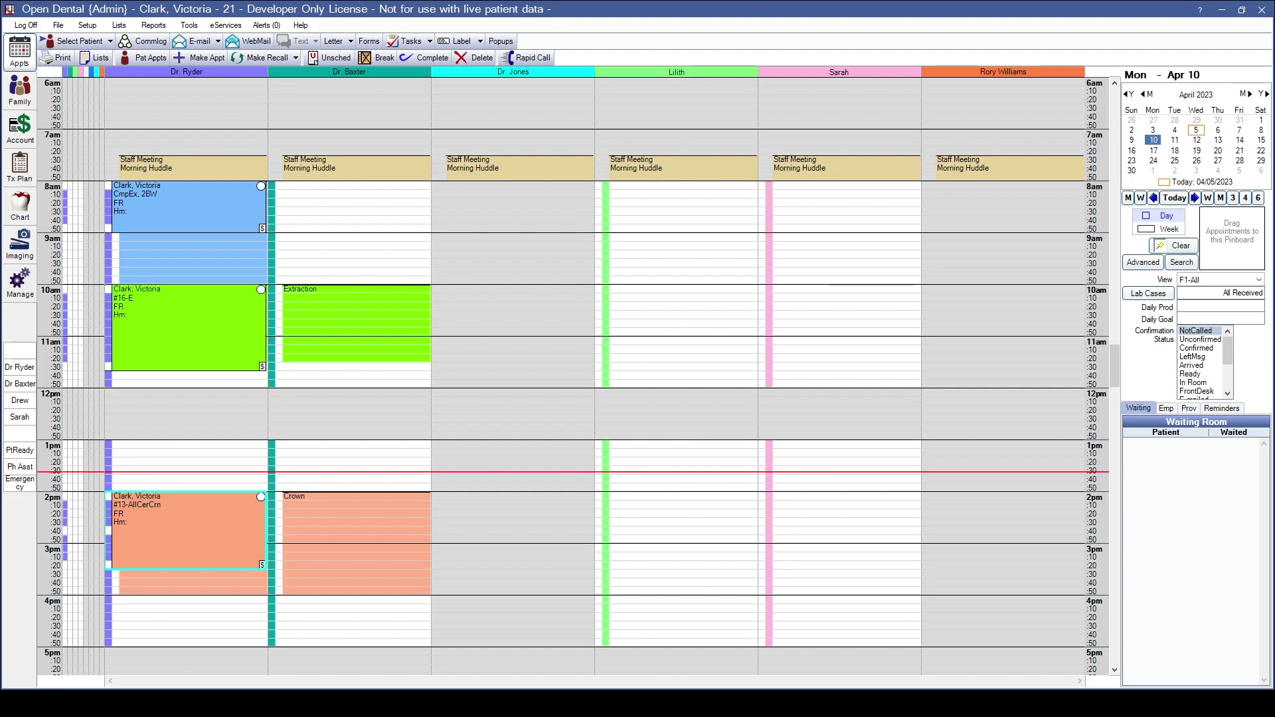
Copy all blockouts of Monday, April 10, 2023 as a whole day.
right_click(237, 244)
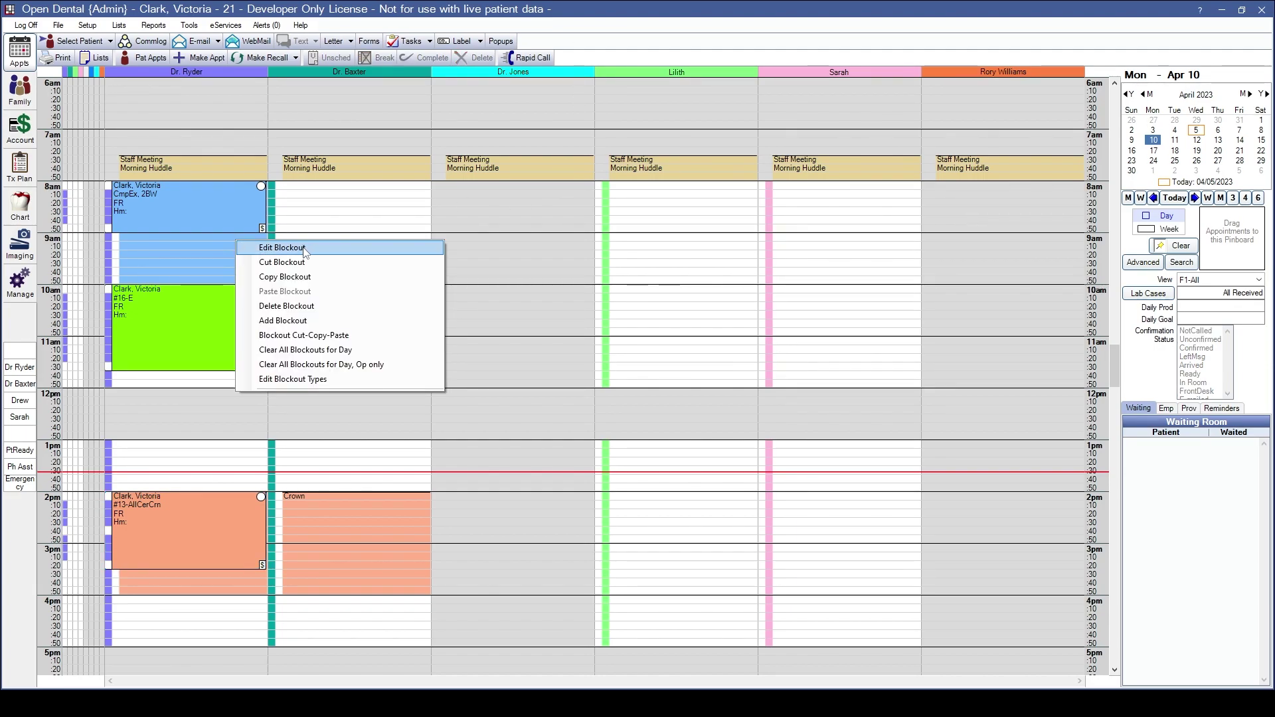
left_click(303, 336)
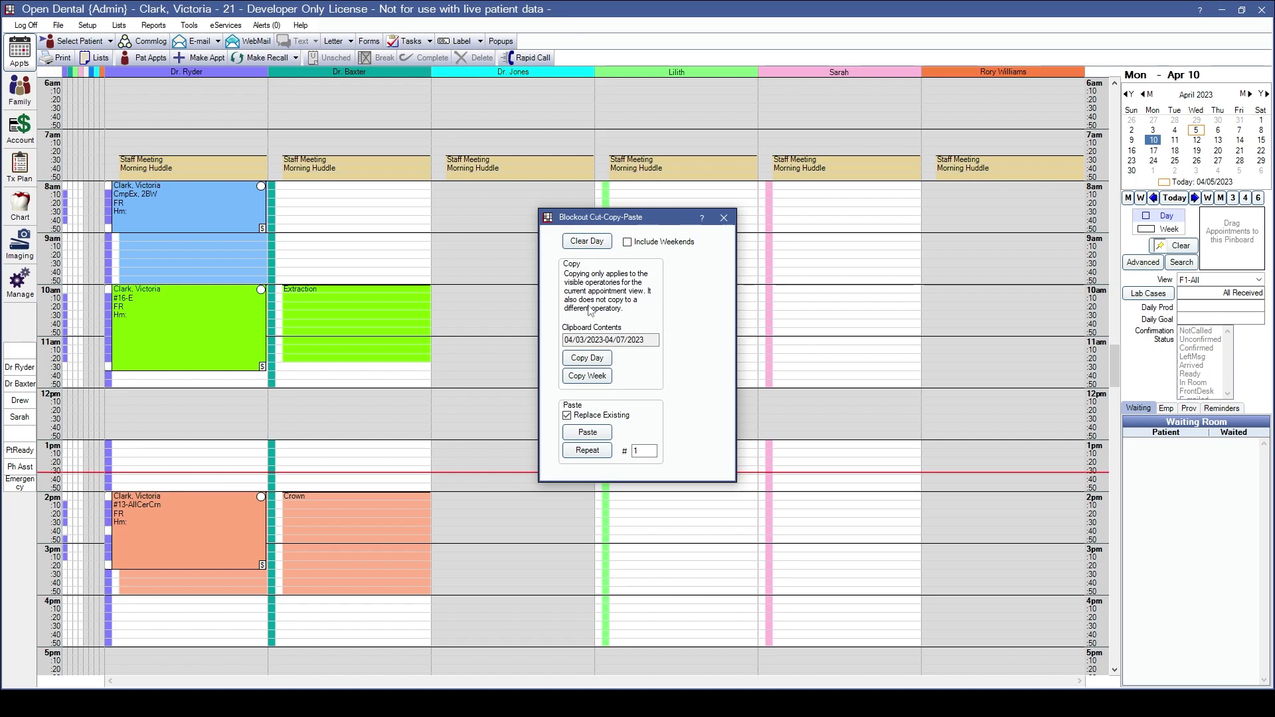
left_click(583, 359)
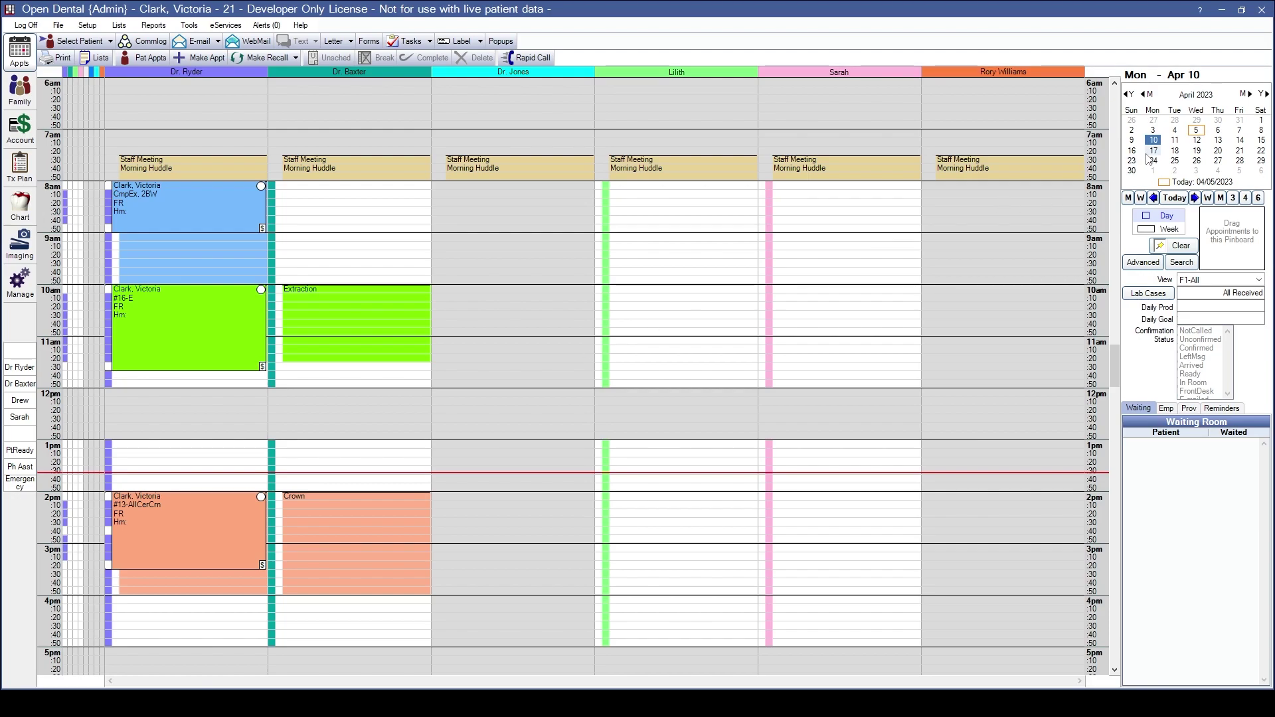
Paste the copied day of blockouts onto Tuesday, April 11, 2023.
left_click(1175, 140)
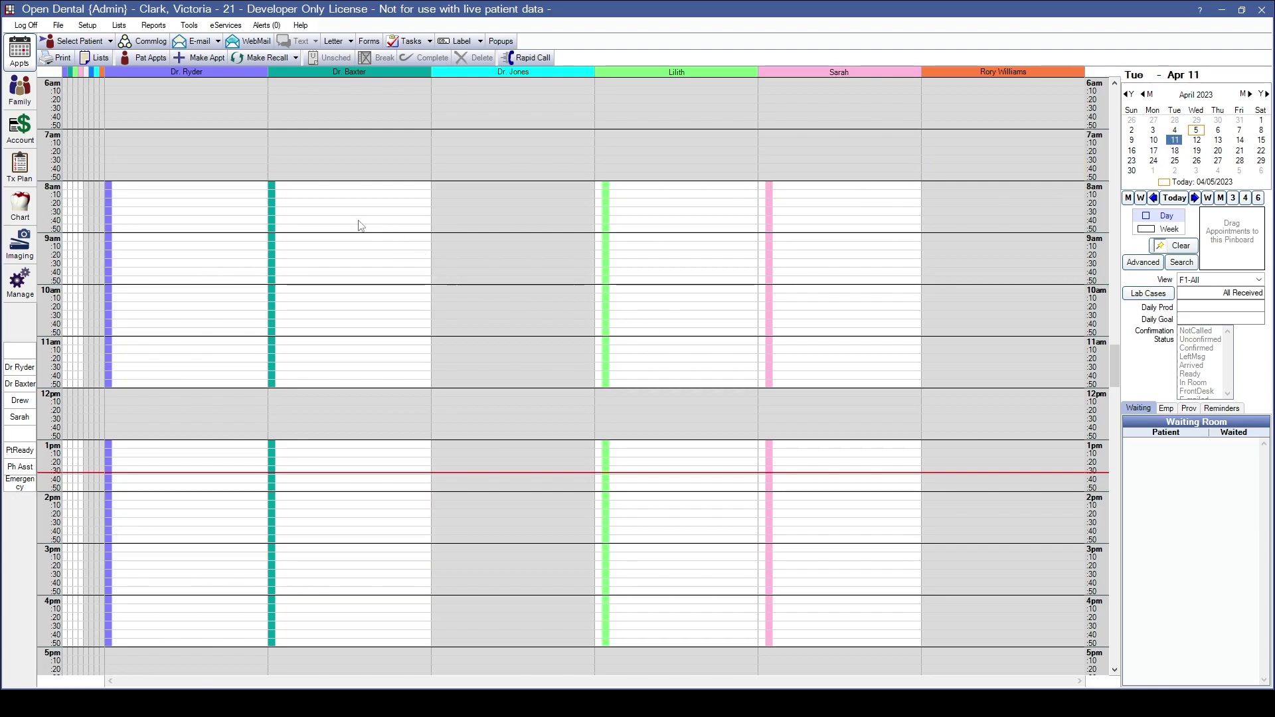
right_click(195, 184)
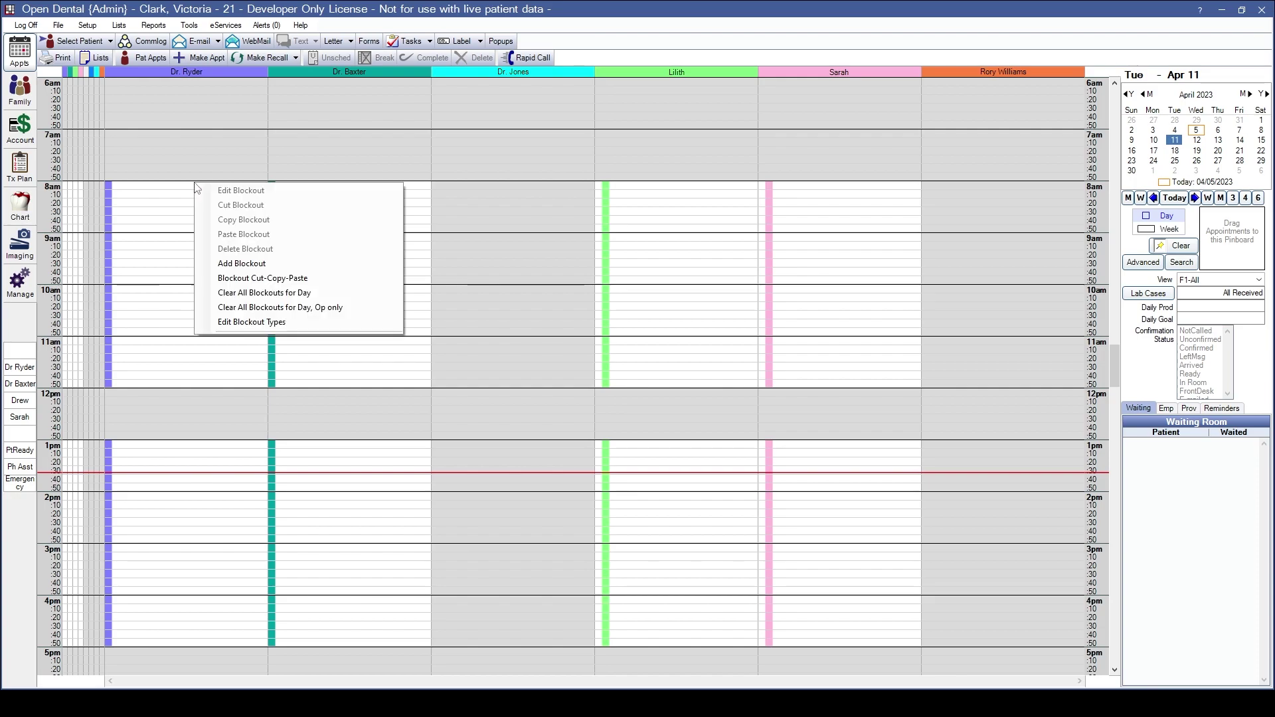
left_click(218, 280)
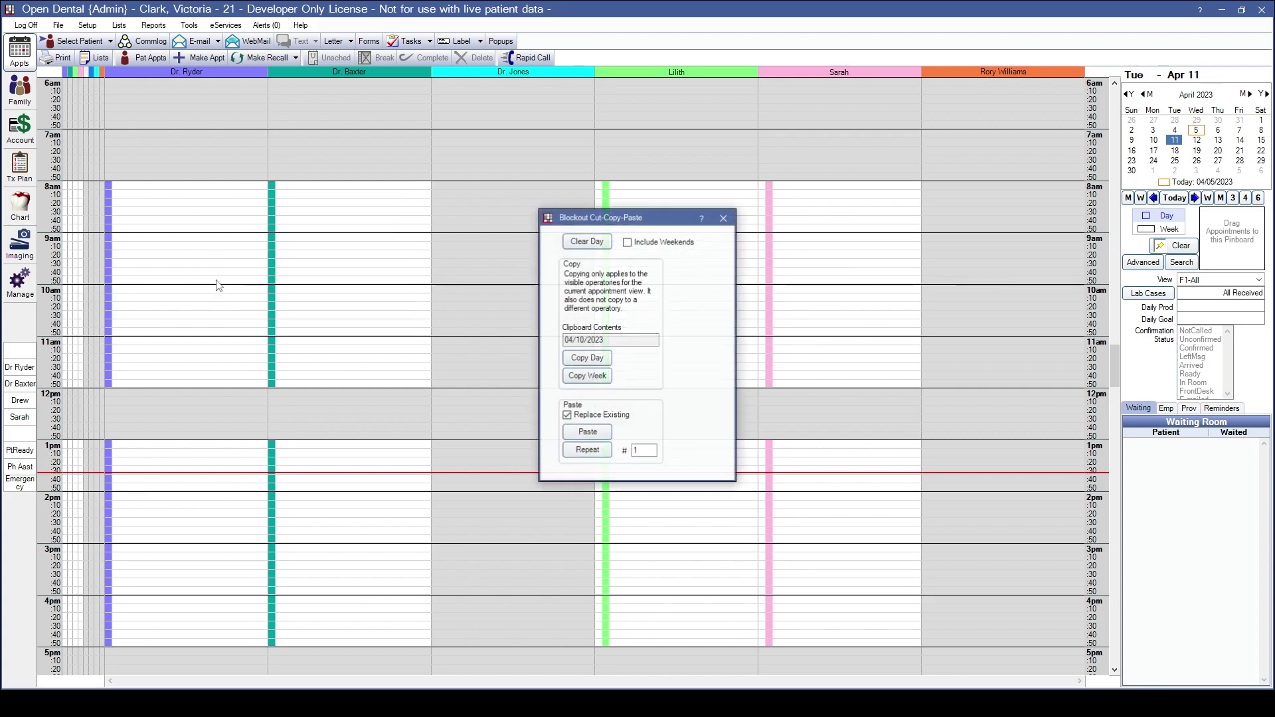
left_click(588, 434)
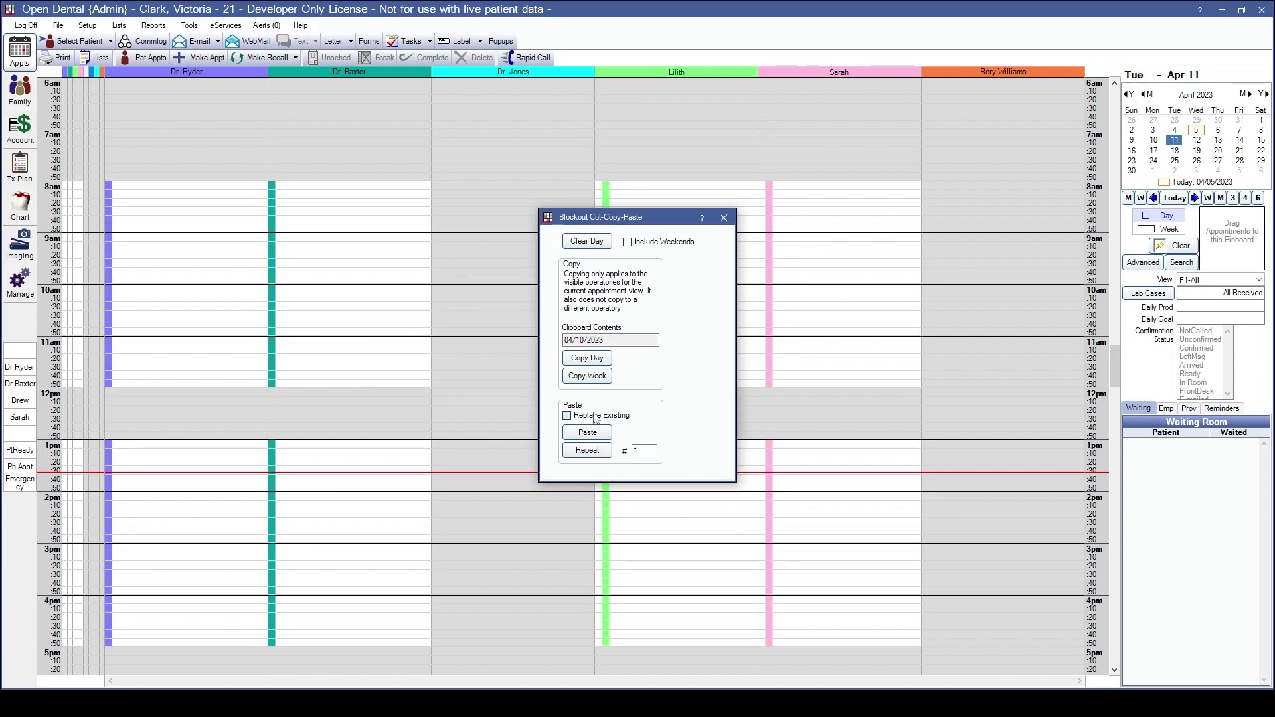
left_click(597, 434)
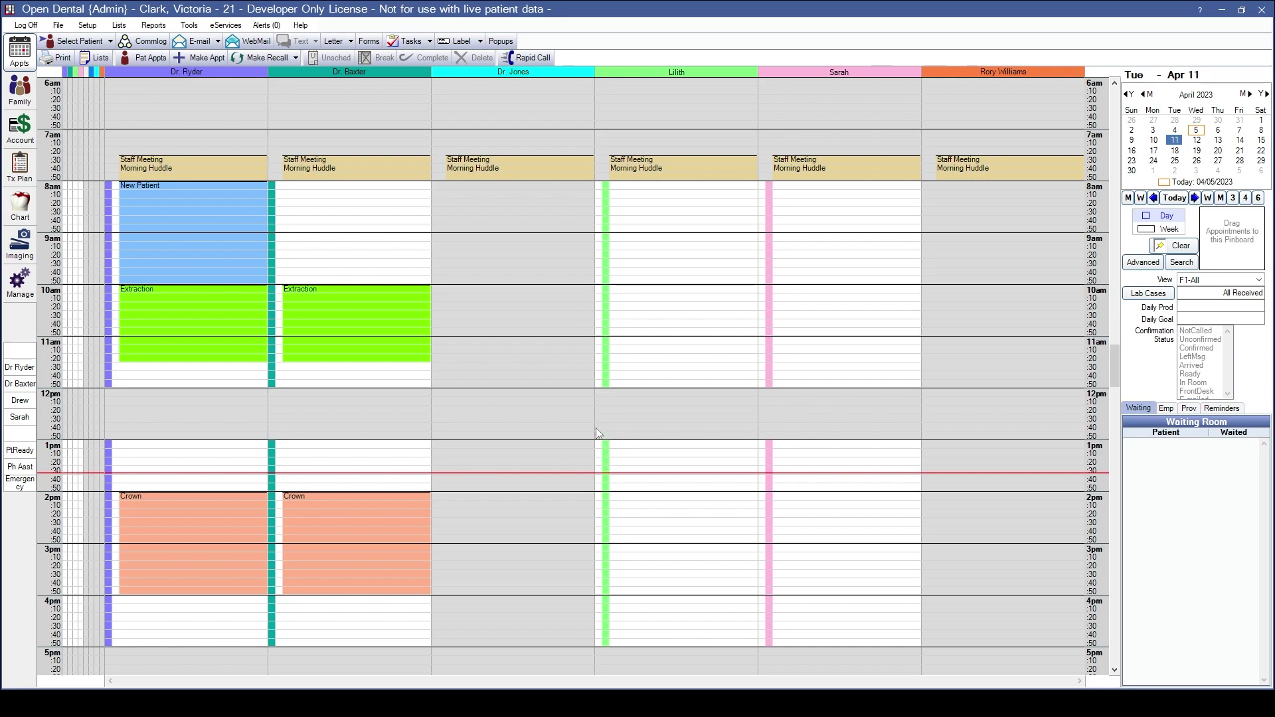
Repeat the copied April 10 day of blockouts 3 times starting Wednesday, April 12, 2023, with Replace Existing turned off.
left_click(1196, 141)
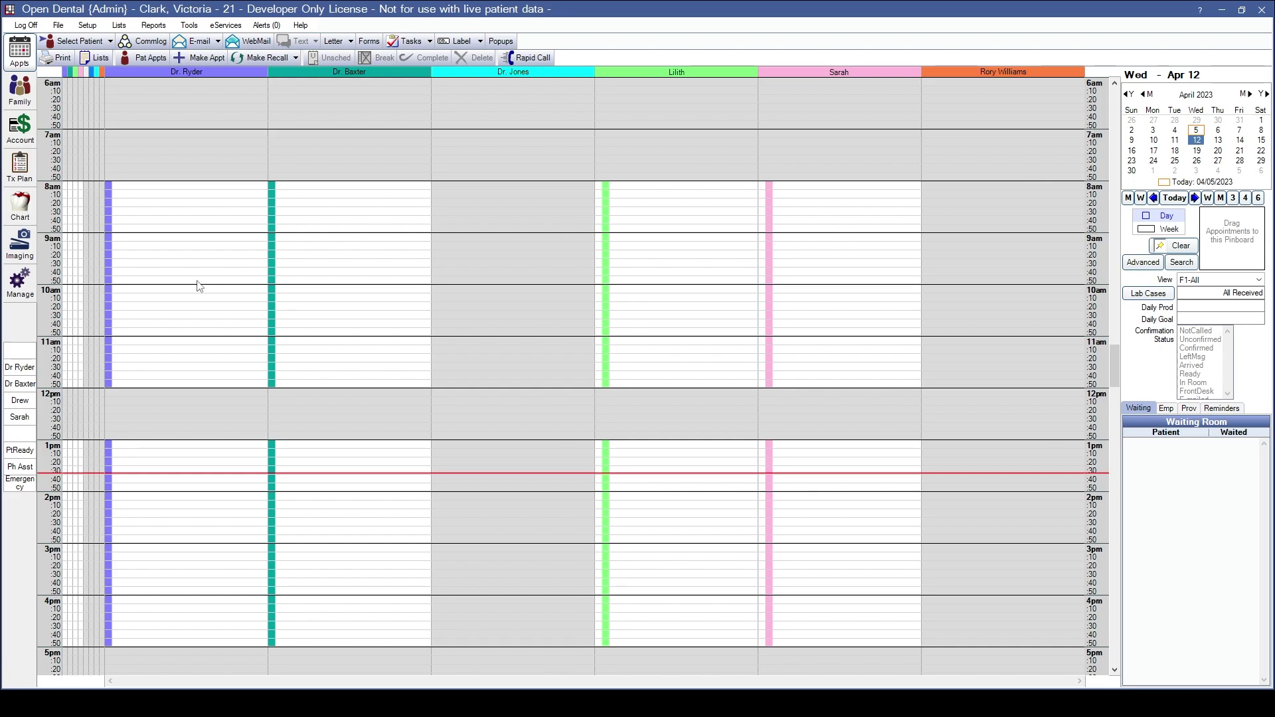
right_click(174, 191)
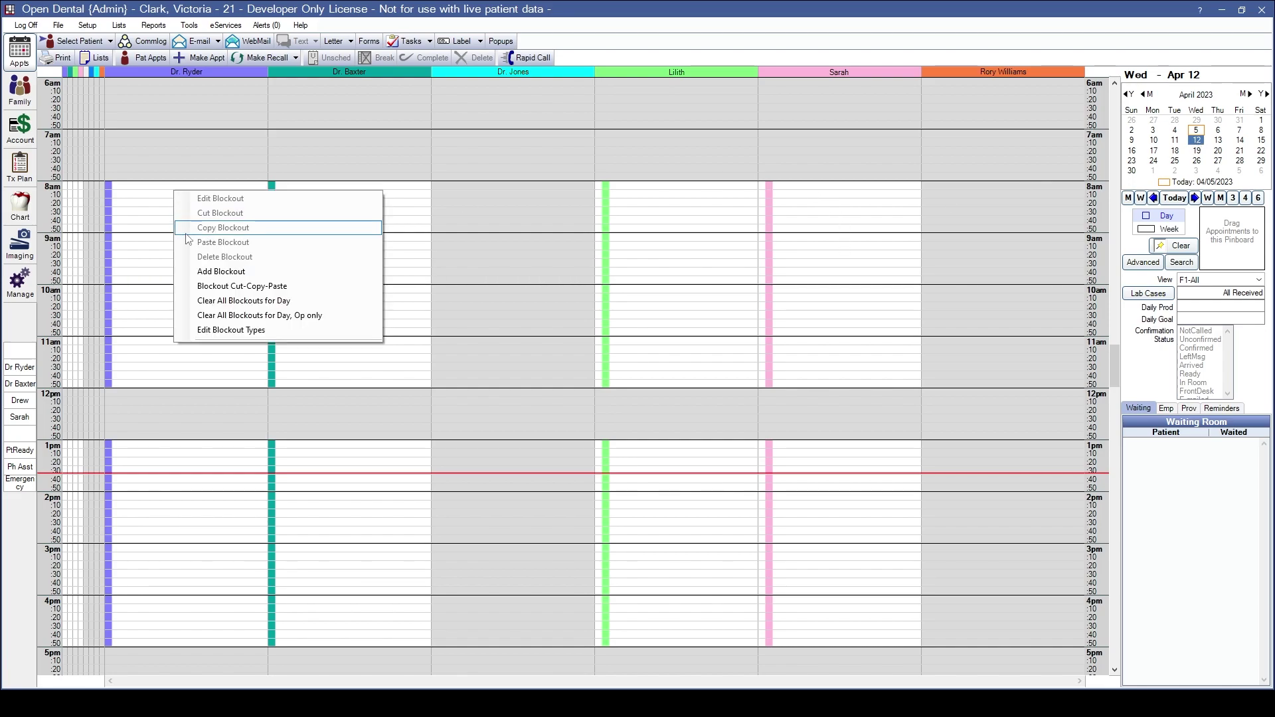
left_click(219, 286)
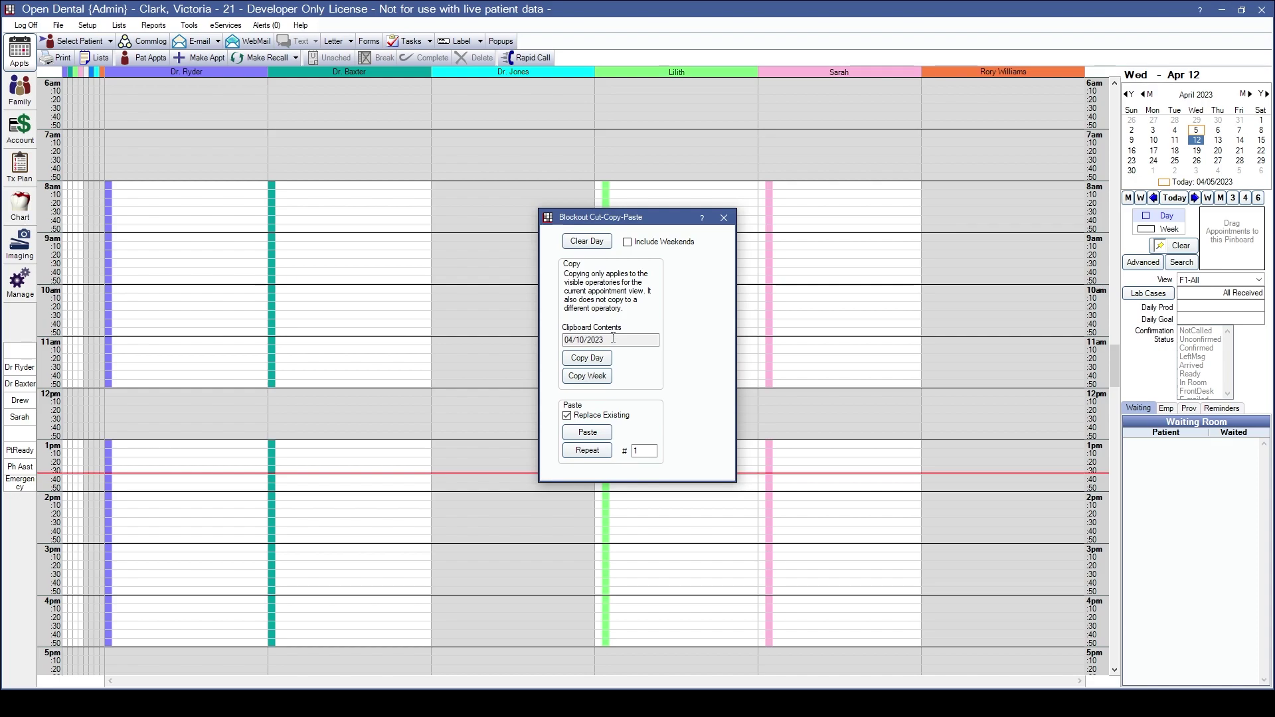
left_click_drag(613, 337, 558, 342)
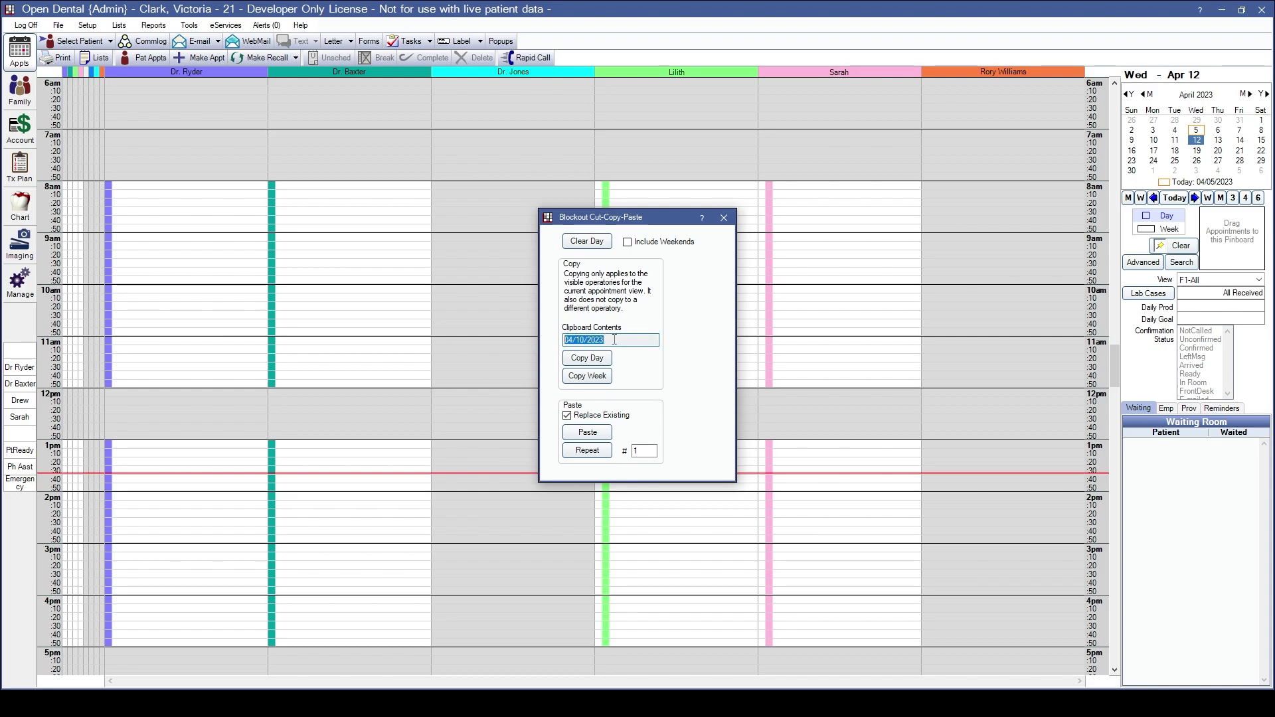
left_click_drag(639, 452, 624, 453)
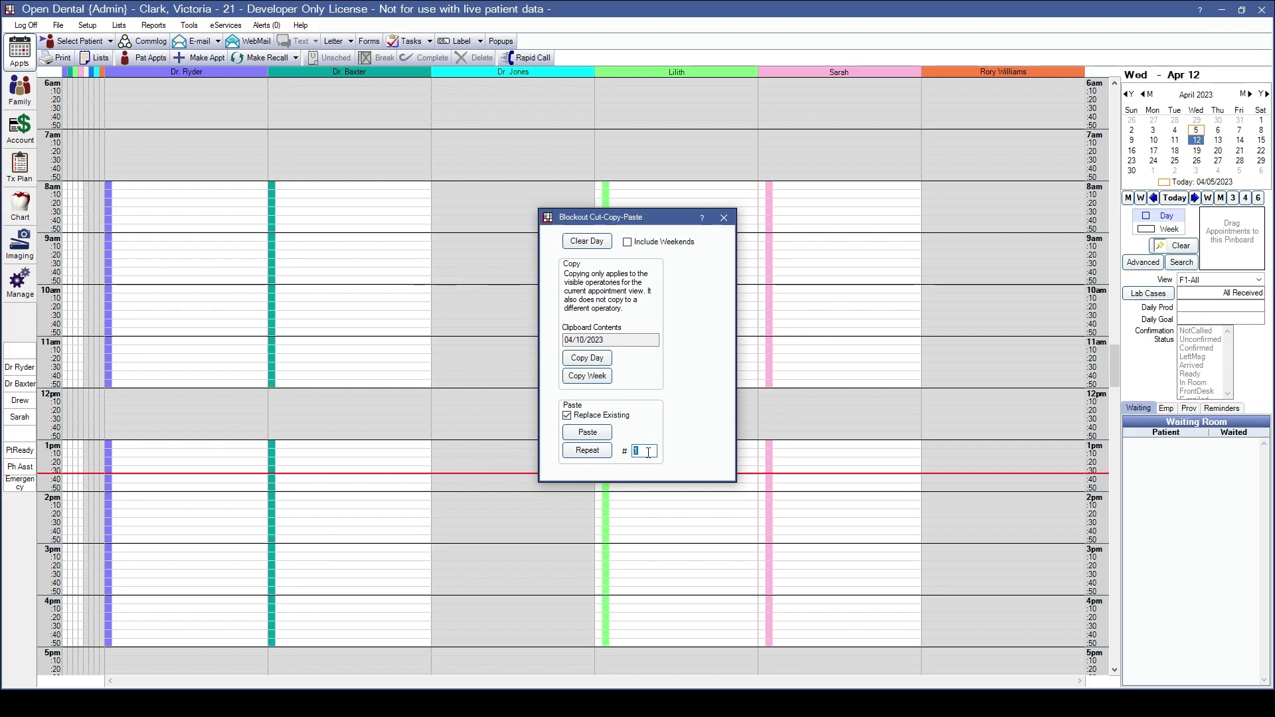
left_click(589, 453)
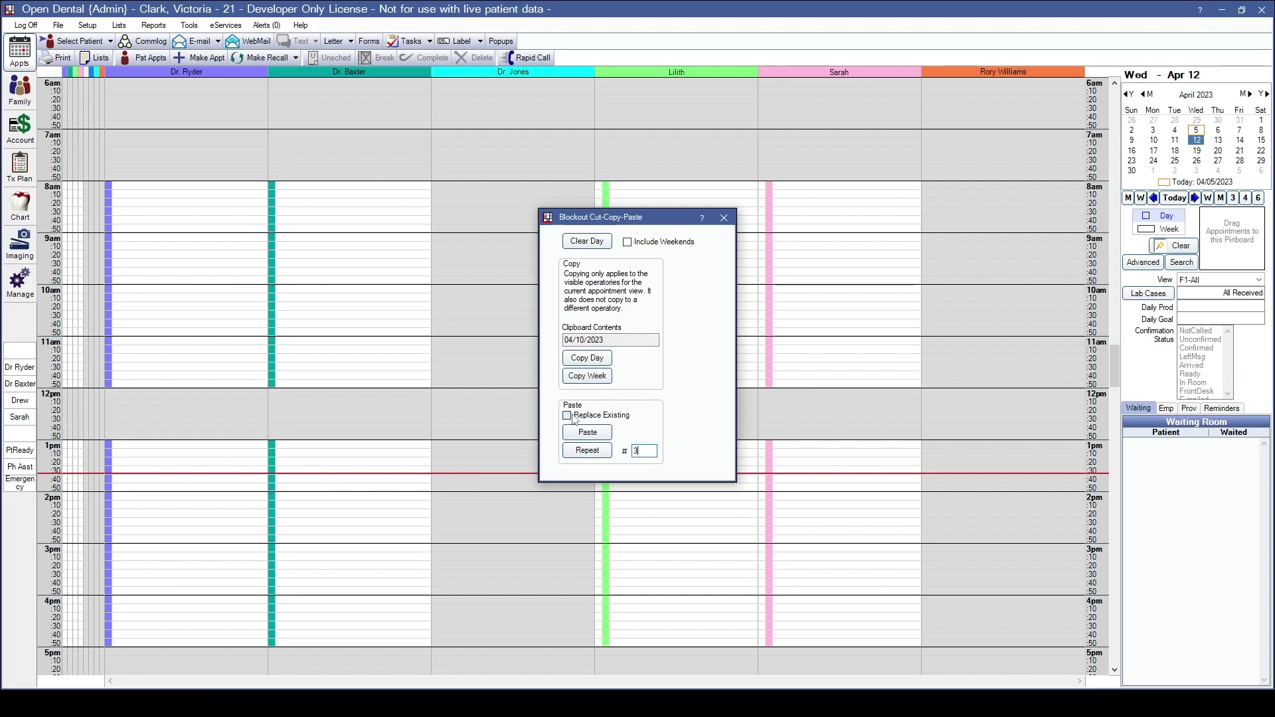
left_click(583, 453)
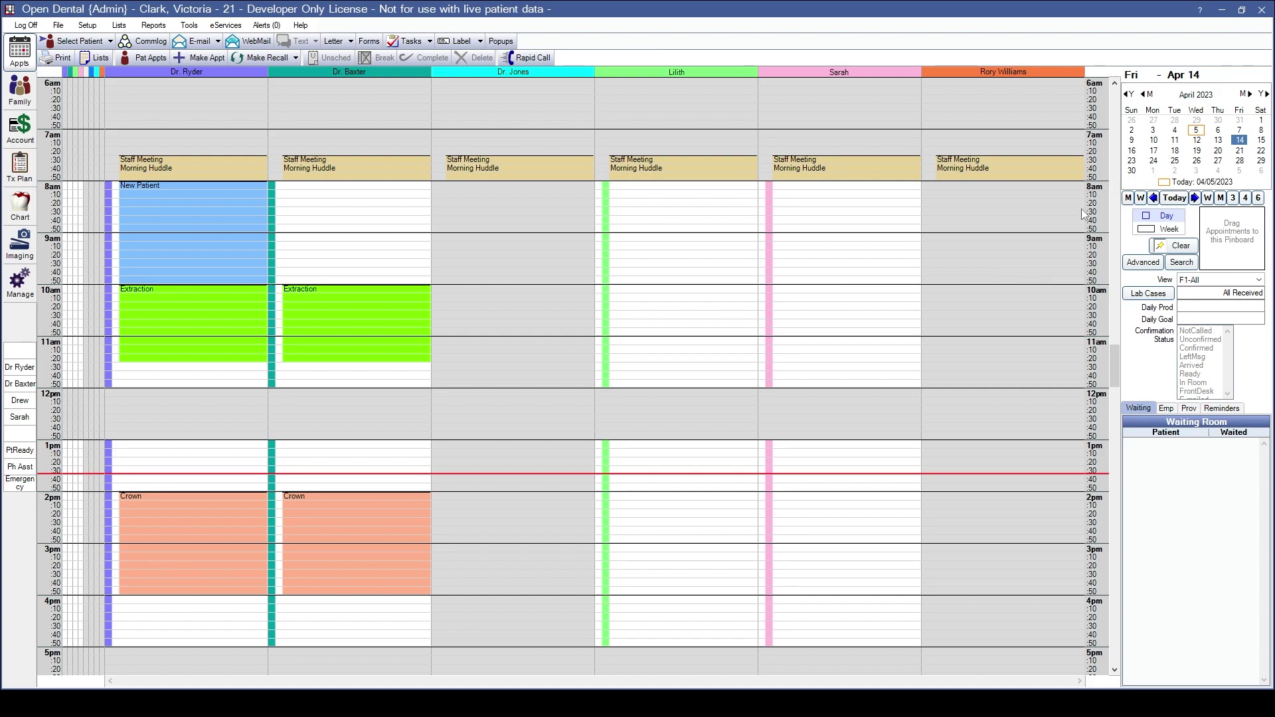
Copy the whole week of blockouts starting Monday, April 10, 2023.
left_click(1154, 140)
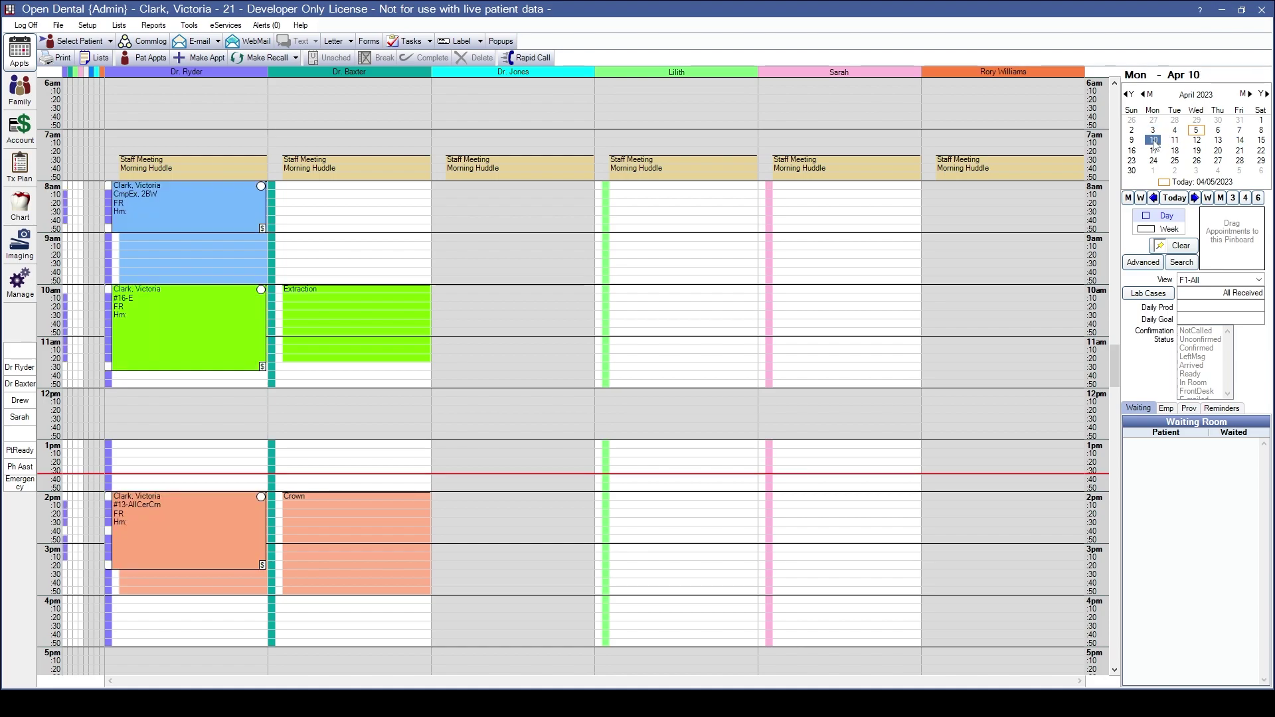
right_click(156, 248)
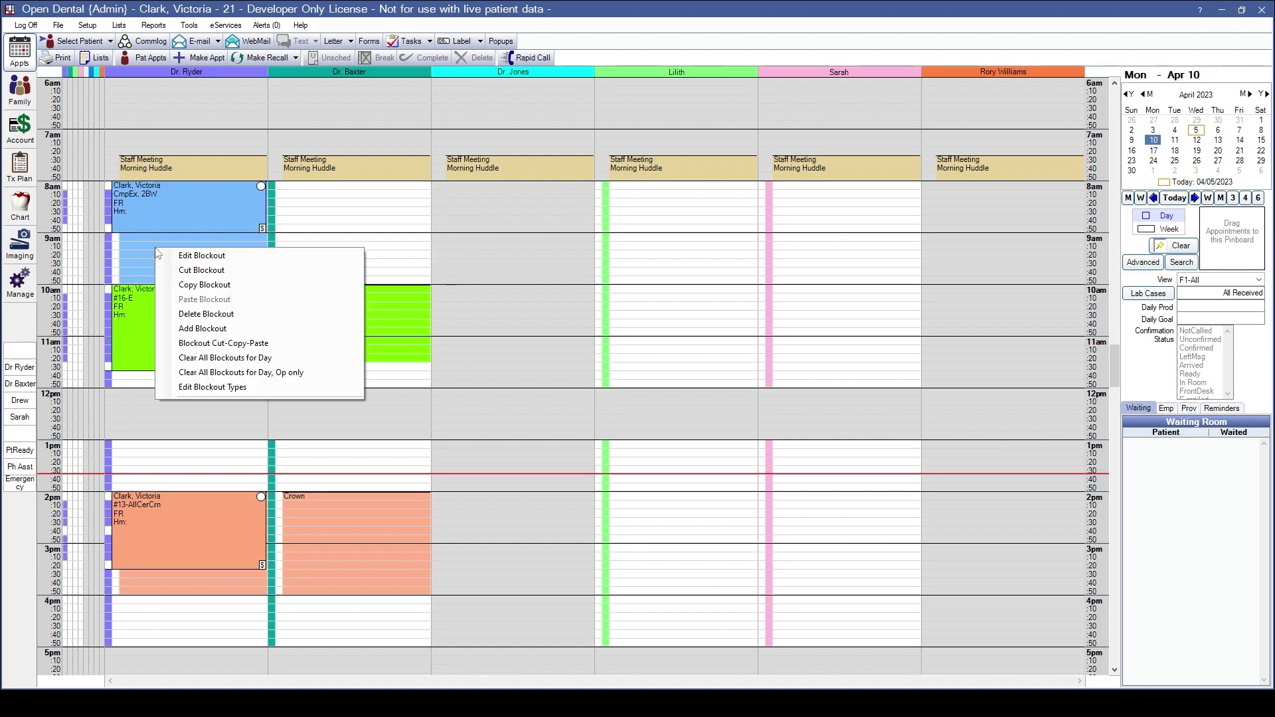
left_click(198, 348)
left_click(593, 384)
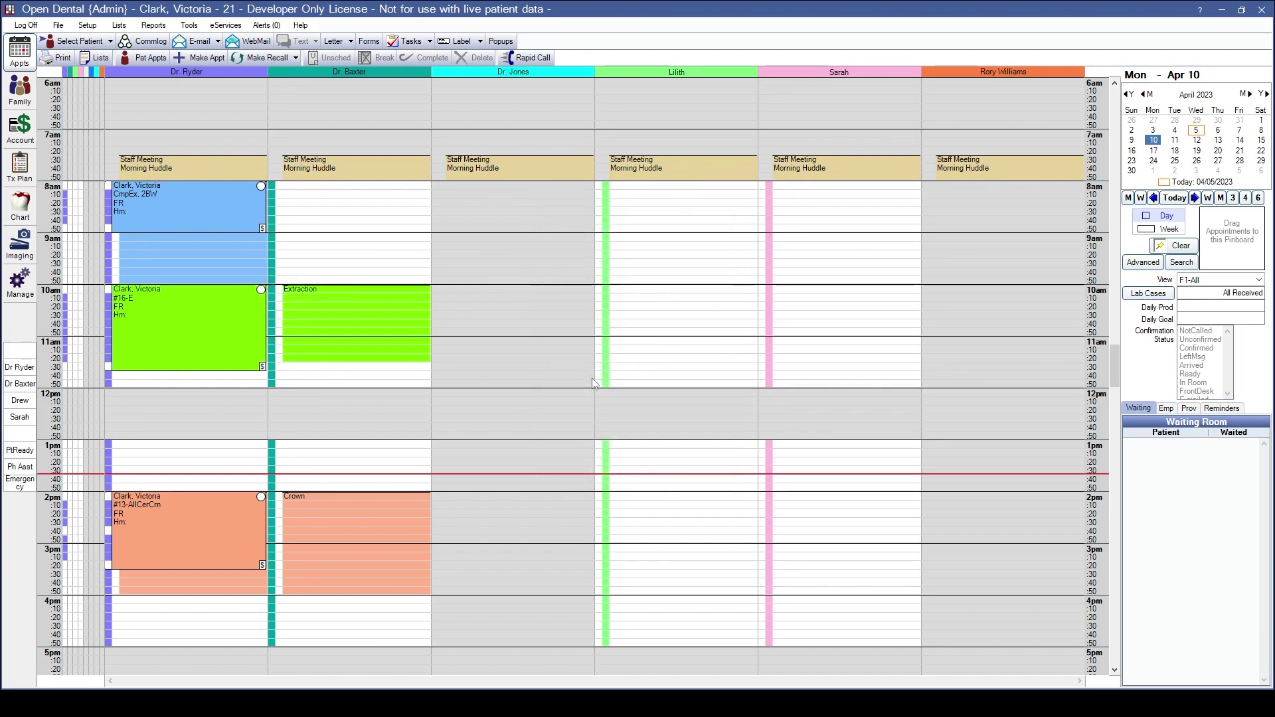
Repeat the copied week of blockouts 52 times starting Monday, April 17, 2023, with Replace Existing turned off.
left_click(1155, 152)
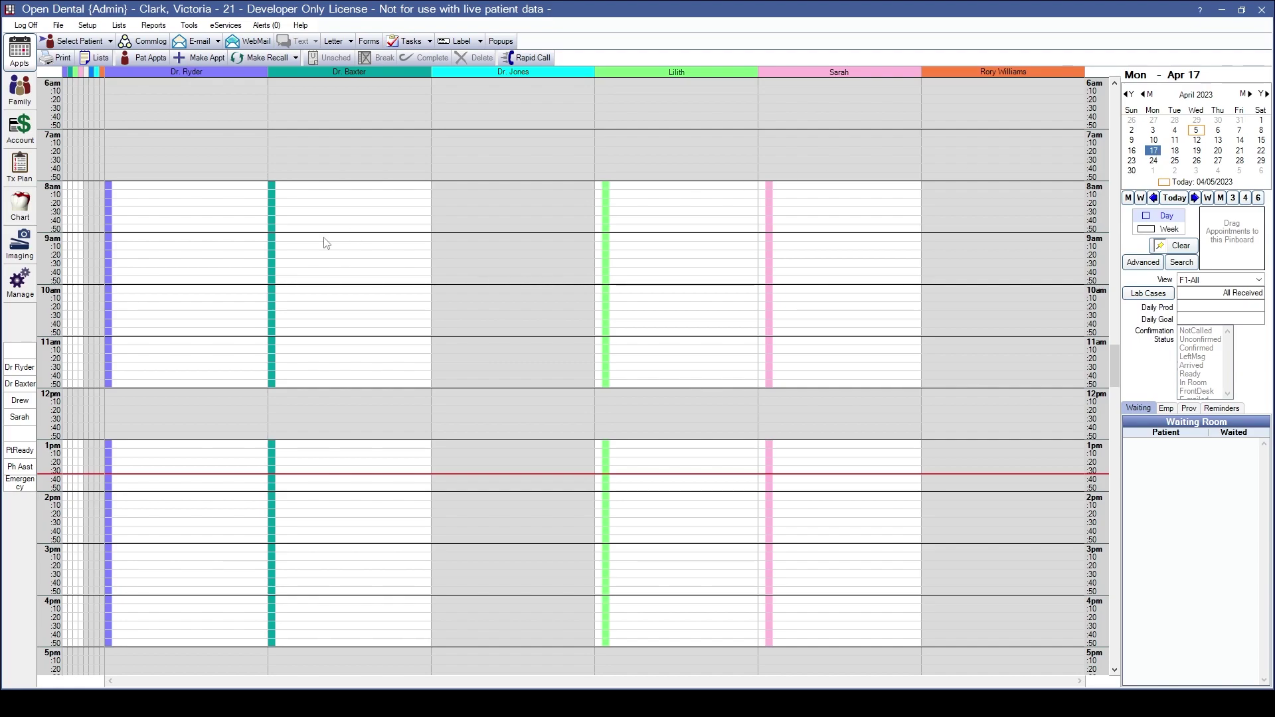
right_click(146, 194)
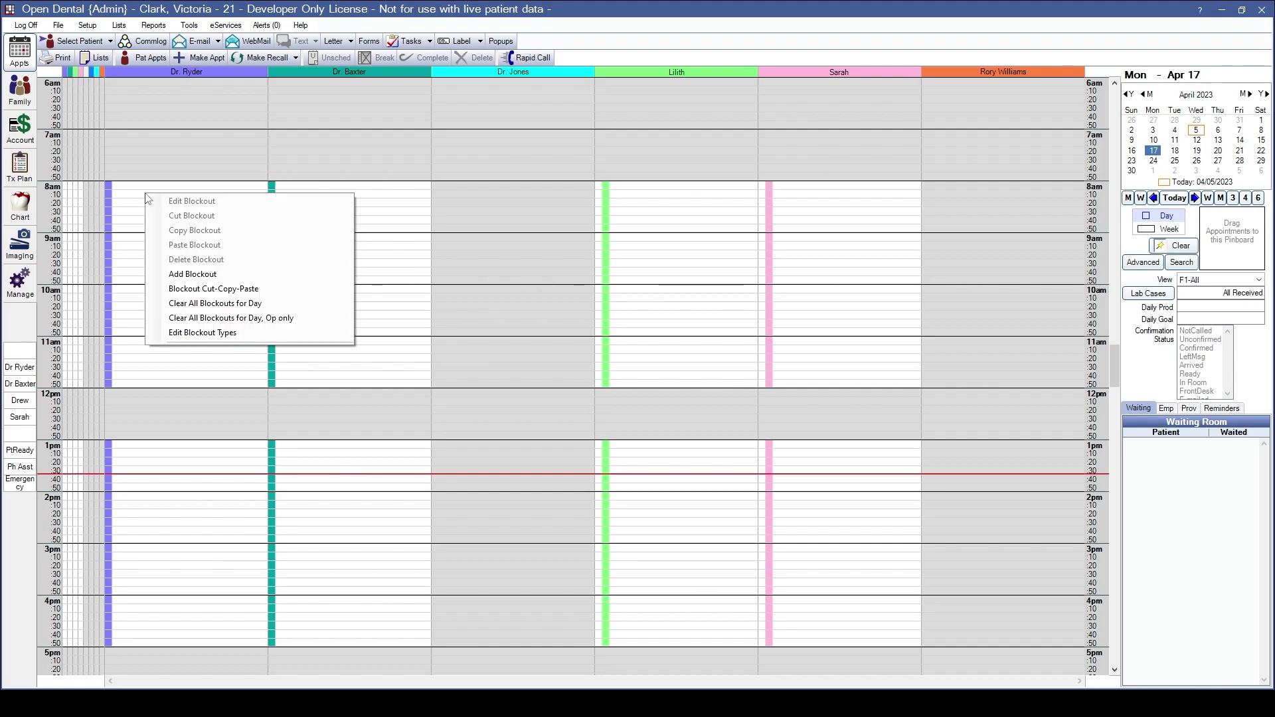
left_click(218, 290)
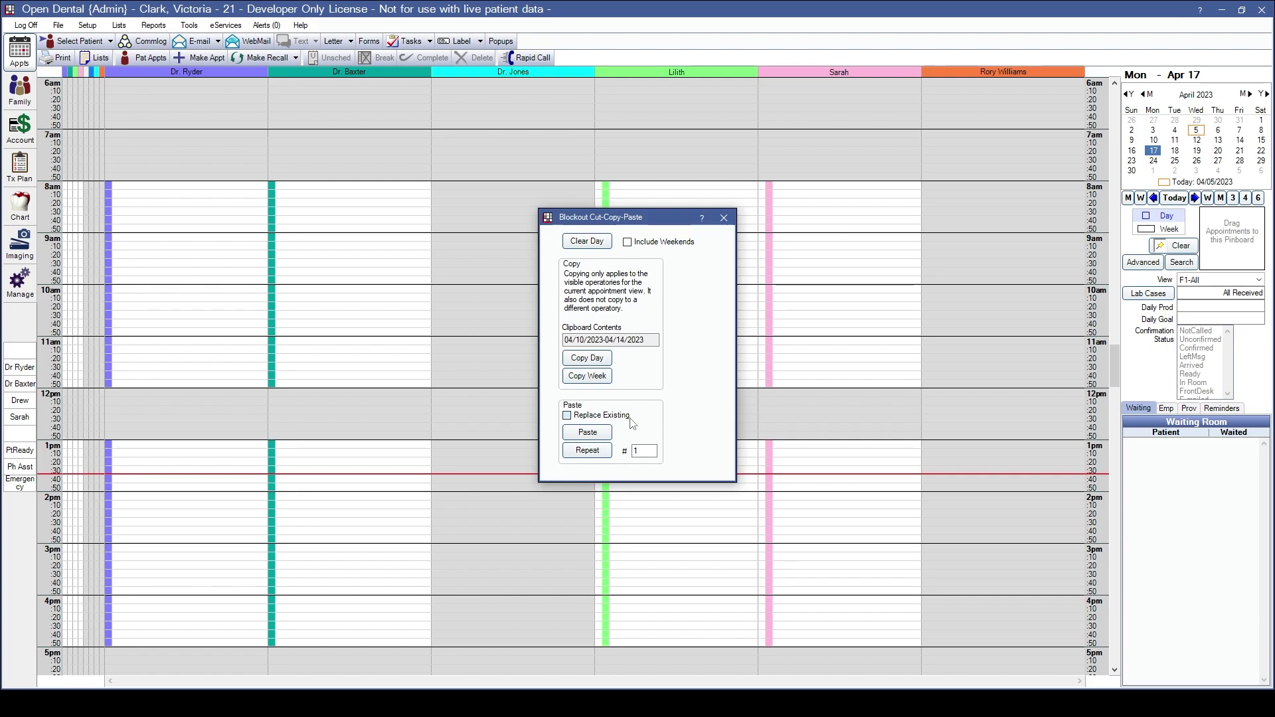
key("Tab")
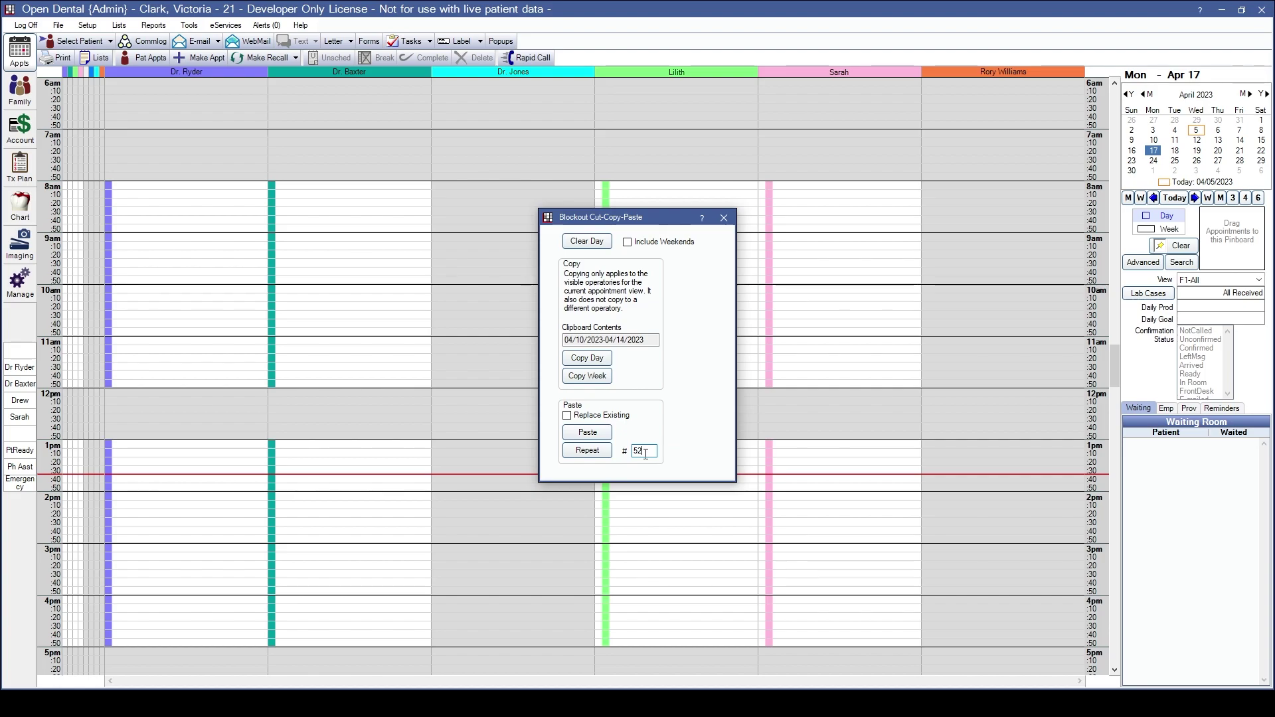
left_click(600, 451)
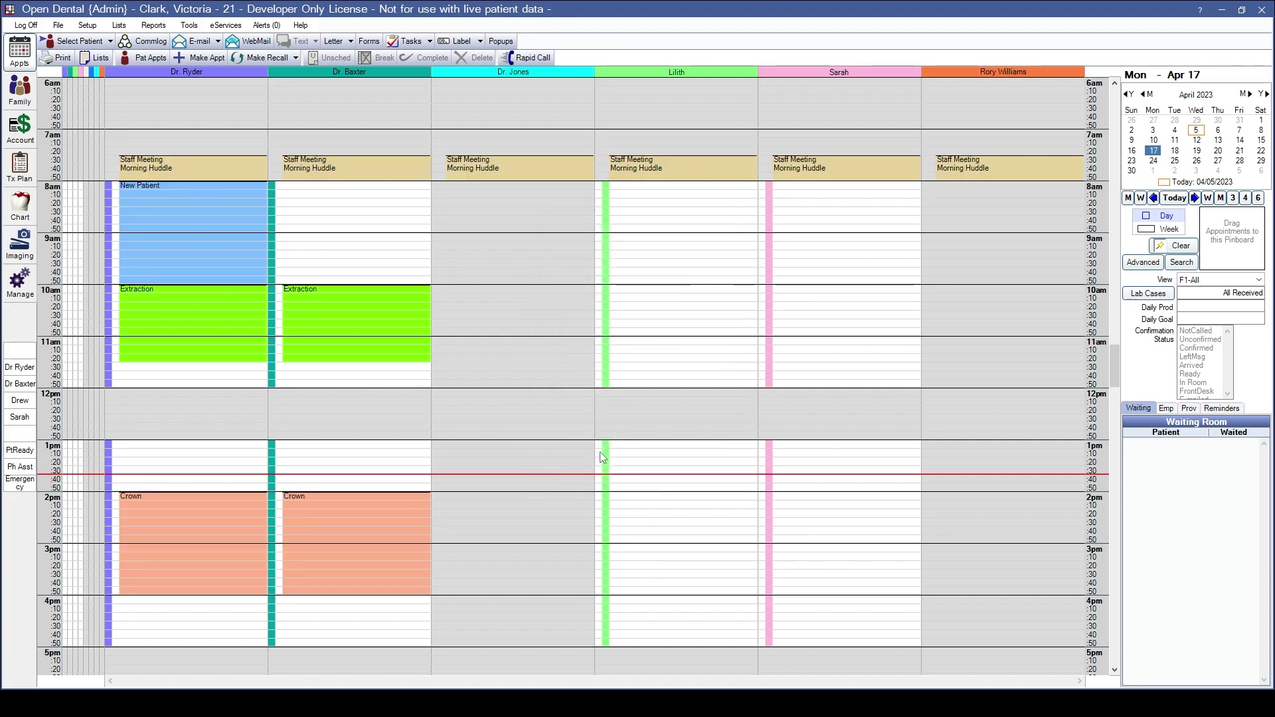
Check the repeated blockouts on July 2023 dates, including Monday, July 17.
left_click(1248, 94)
left_click(1248, 94)
left_click(1248, 93)
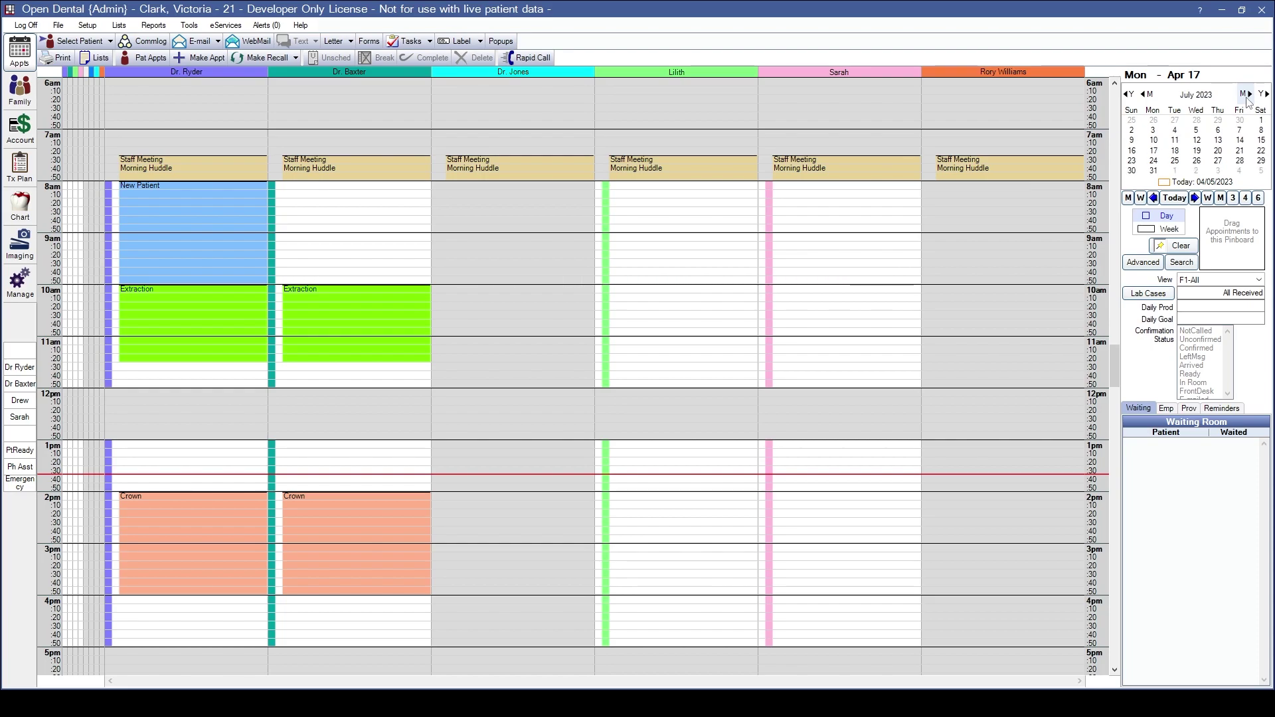
left_click(1218, 141)
left_click(1154, 140)
left_click(1154, 151)
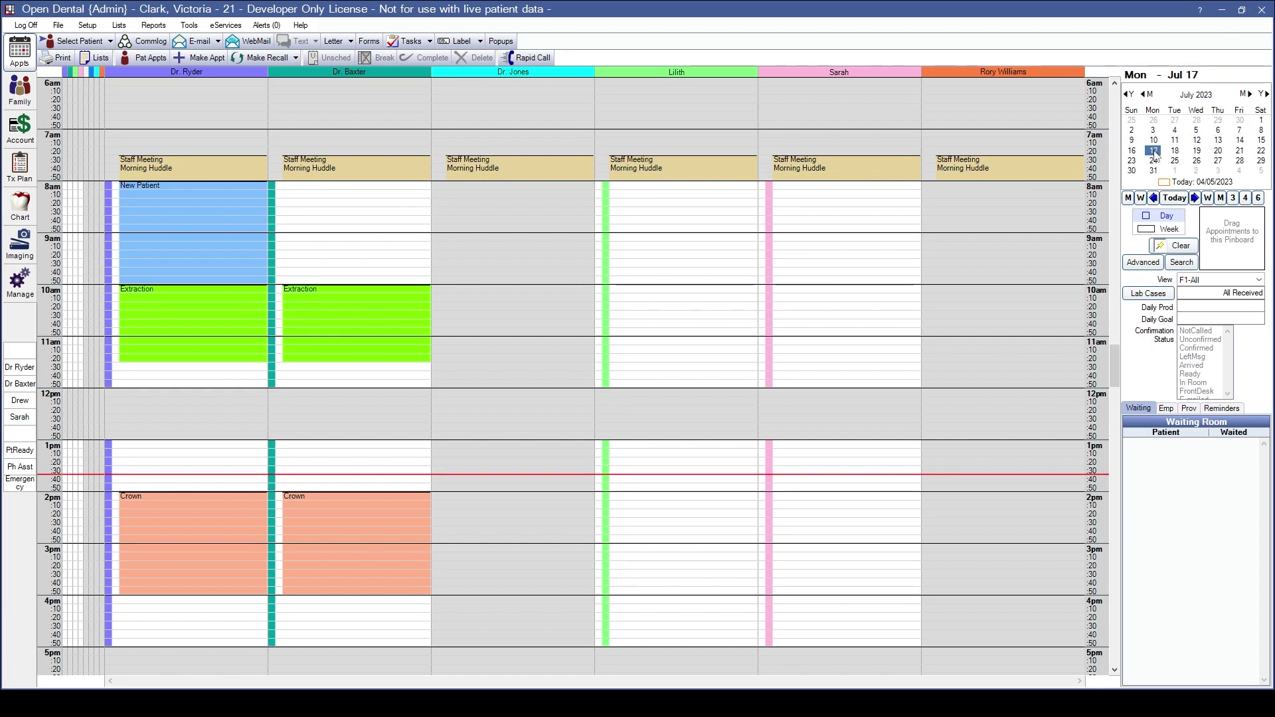
Add a Staff Meeting blockout on Monday, April 10, 2023, from 11:30 AM to 1:00 PM in all operatories with the note "Lunch and Learn".
left_click(1178, 199)
left_click(1156, 141)
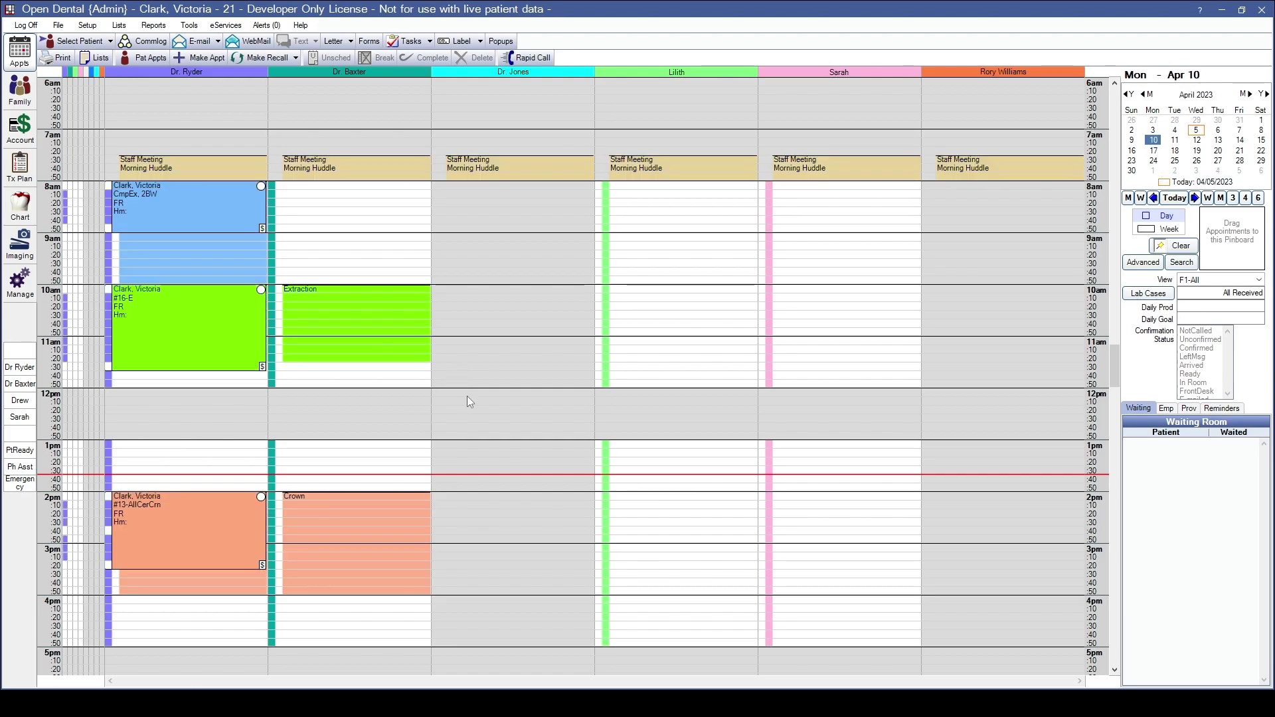
right_click(154, 393)
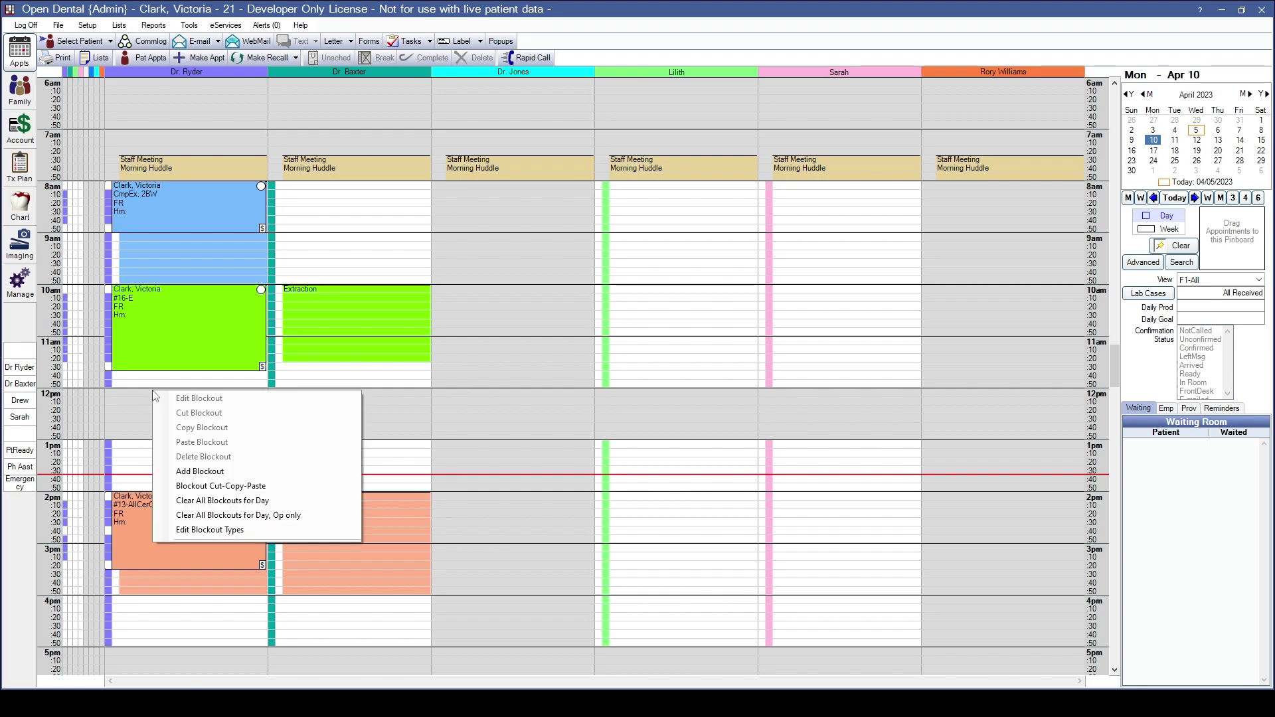
left_click(202, 472)
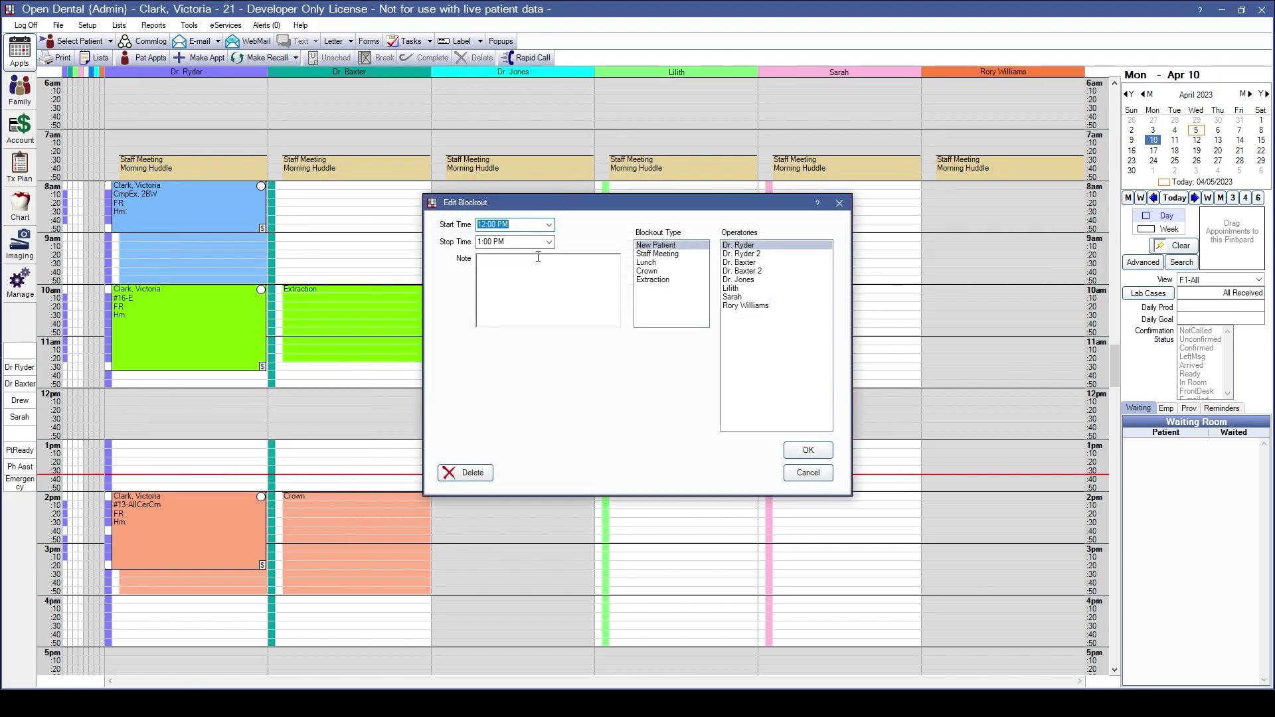
left_click(548, 224)
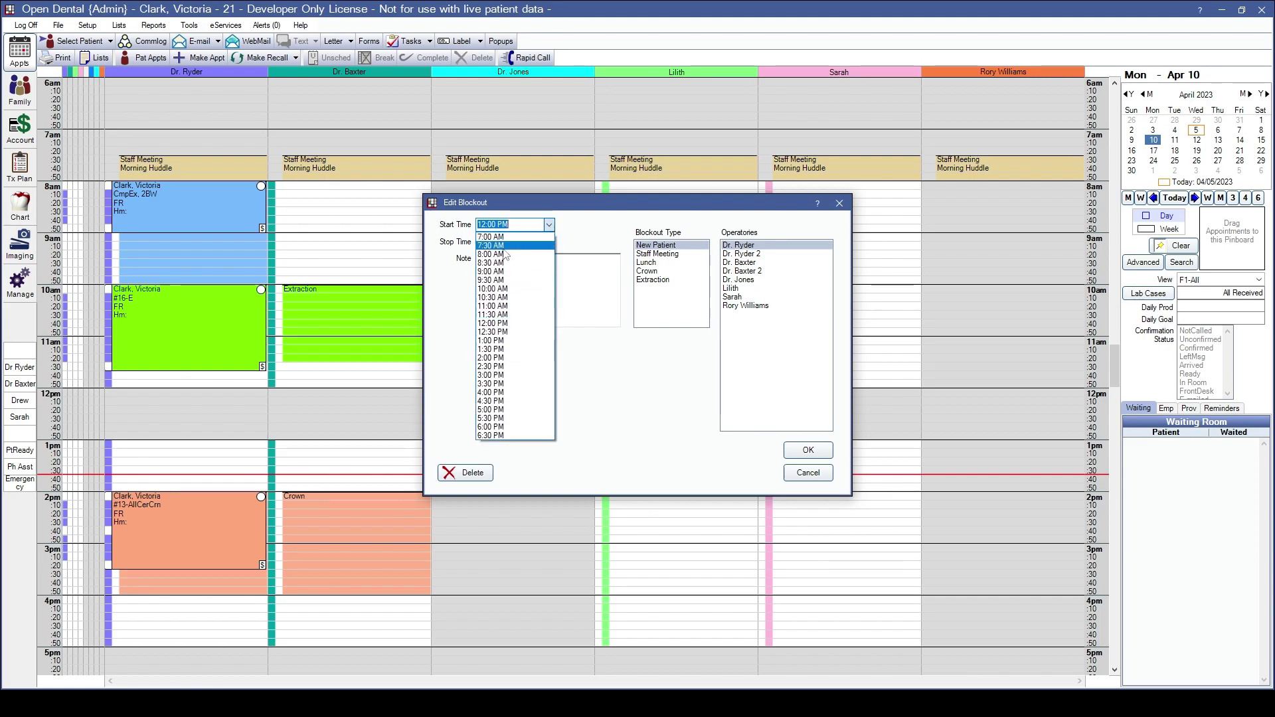
left_click(488, 314)
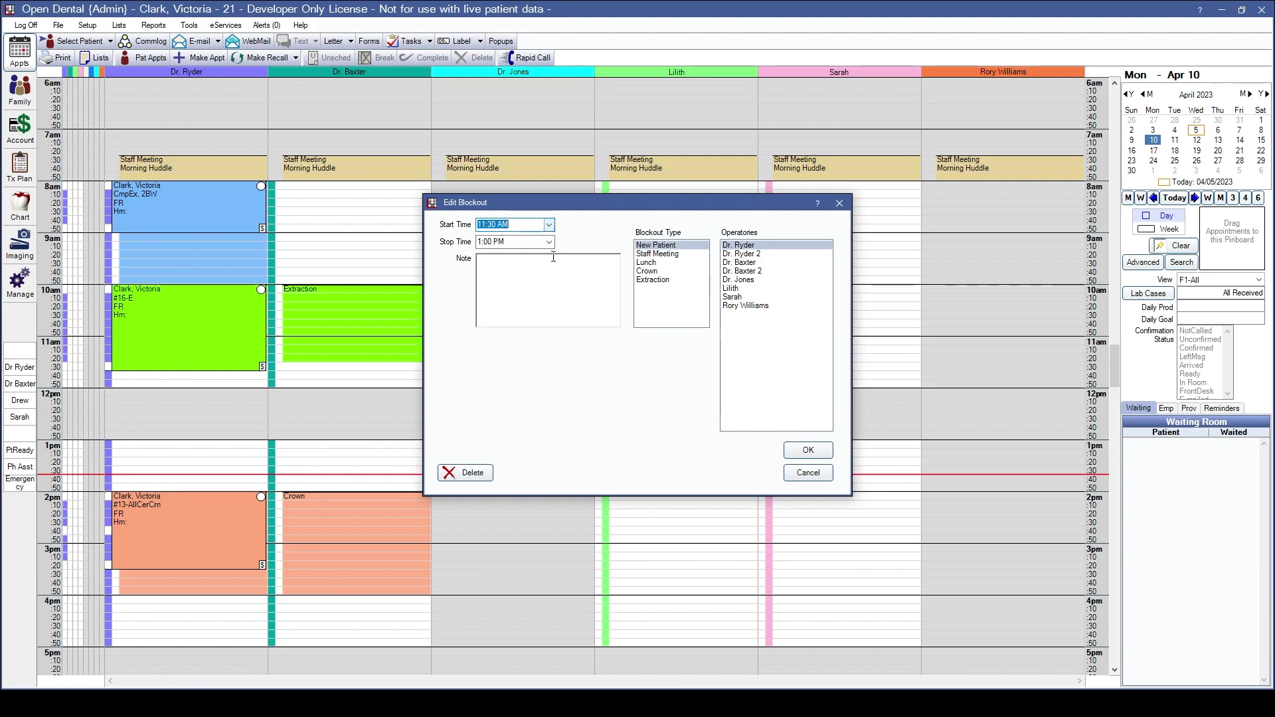
left_click(658, 253)
left_click(563, 283)
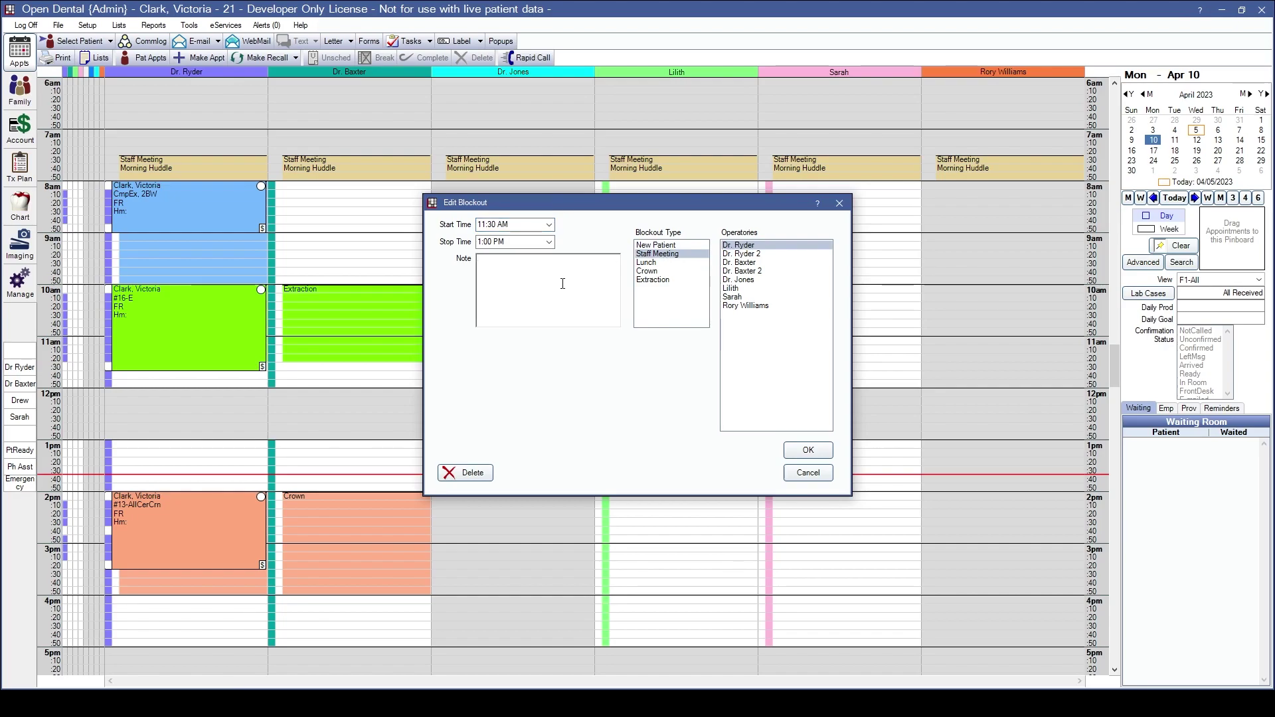
type("Lunch and Learn")
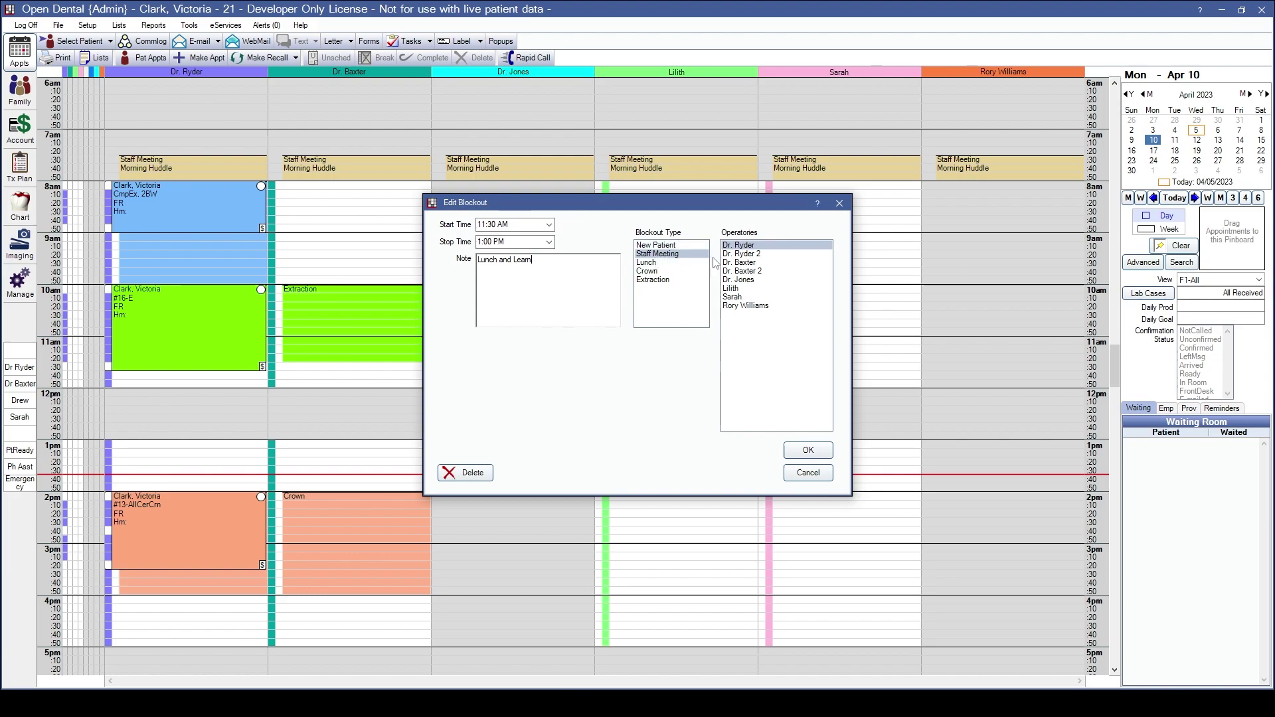
left_click_drag(744, 245, 770, 309)
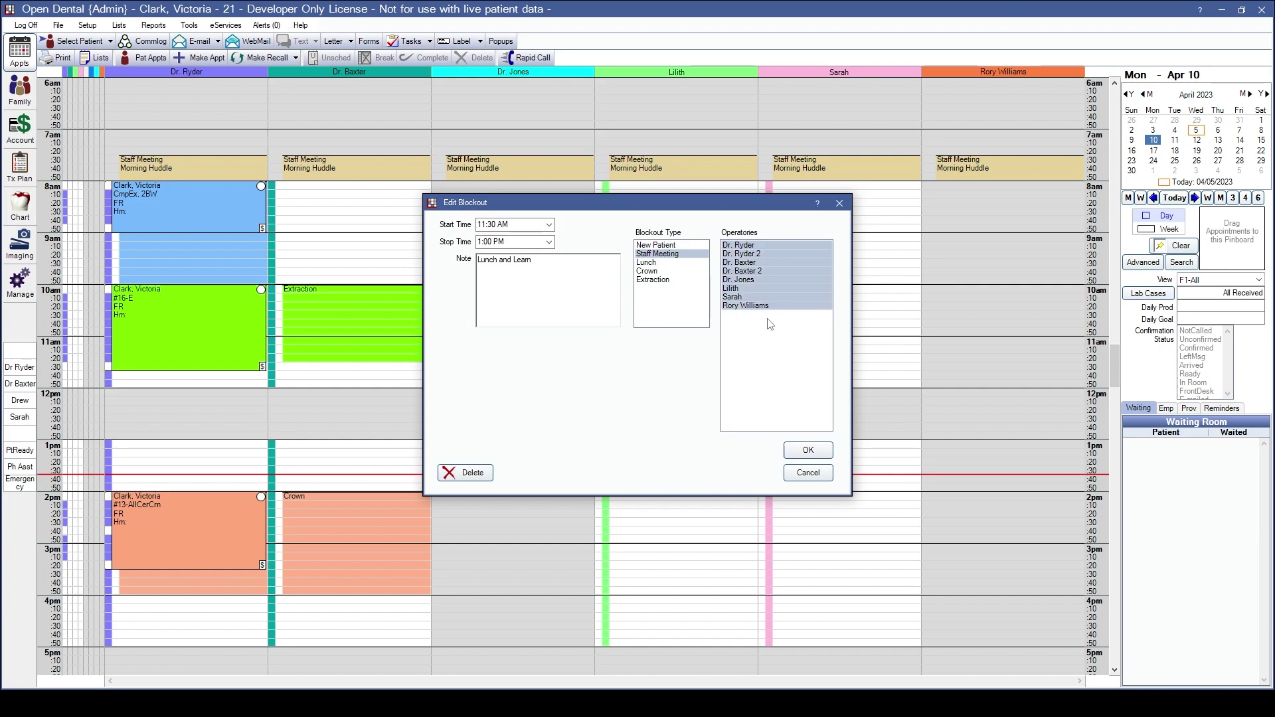
left_click(808, 451)
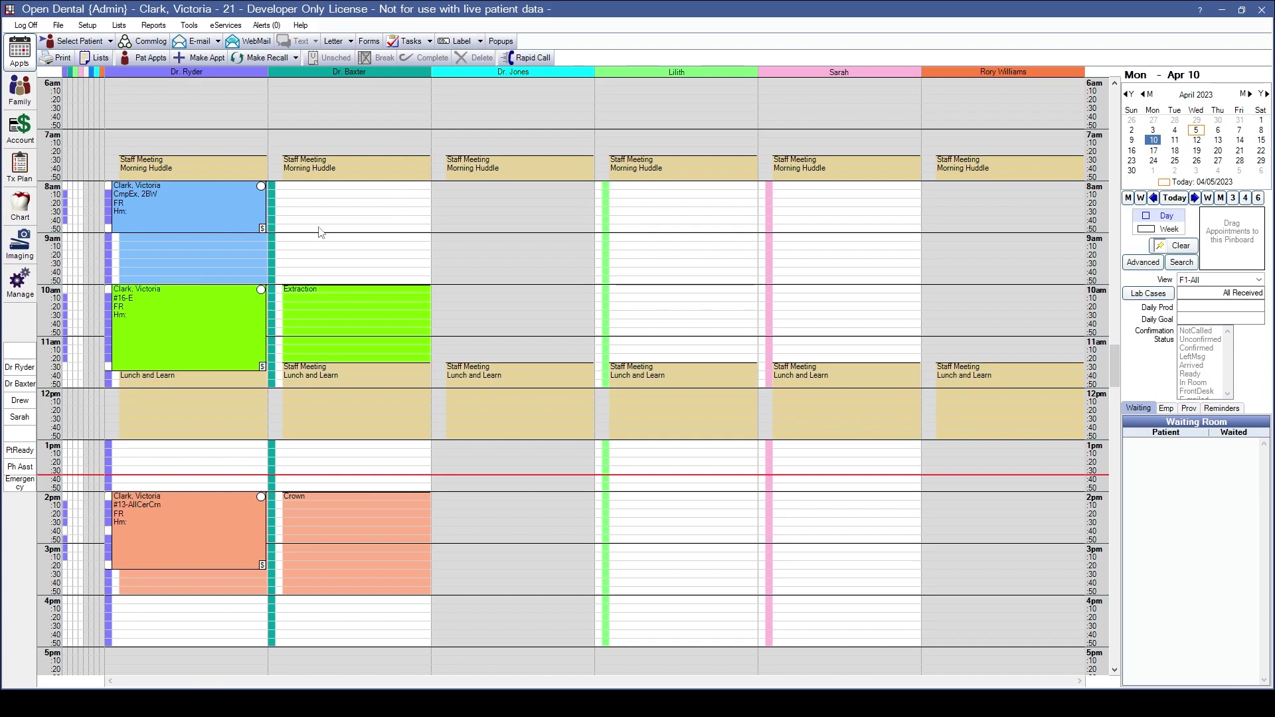
Review the Blockout Types definitions with their flags and colors, and close them without changes.
right_click(229, 237)
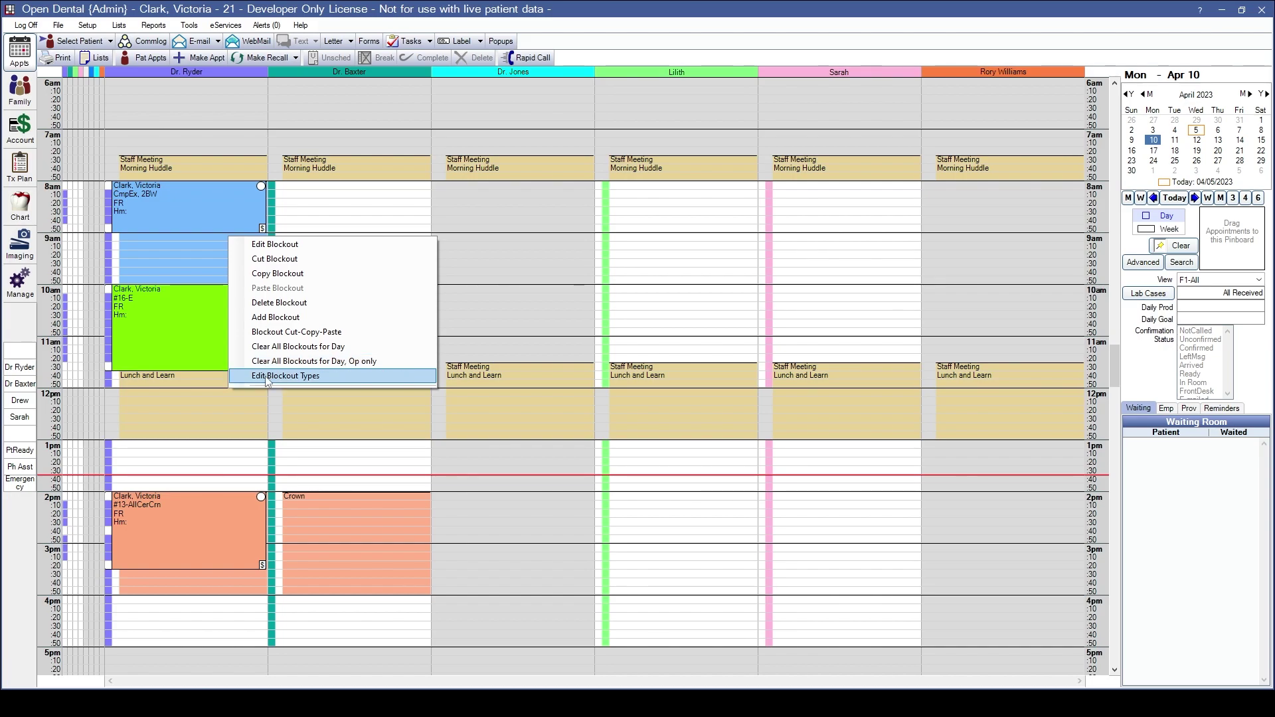
left_click(267, 376)
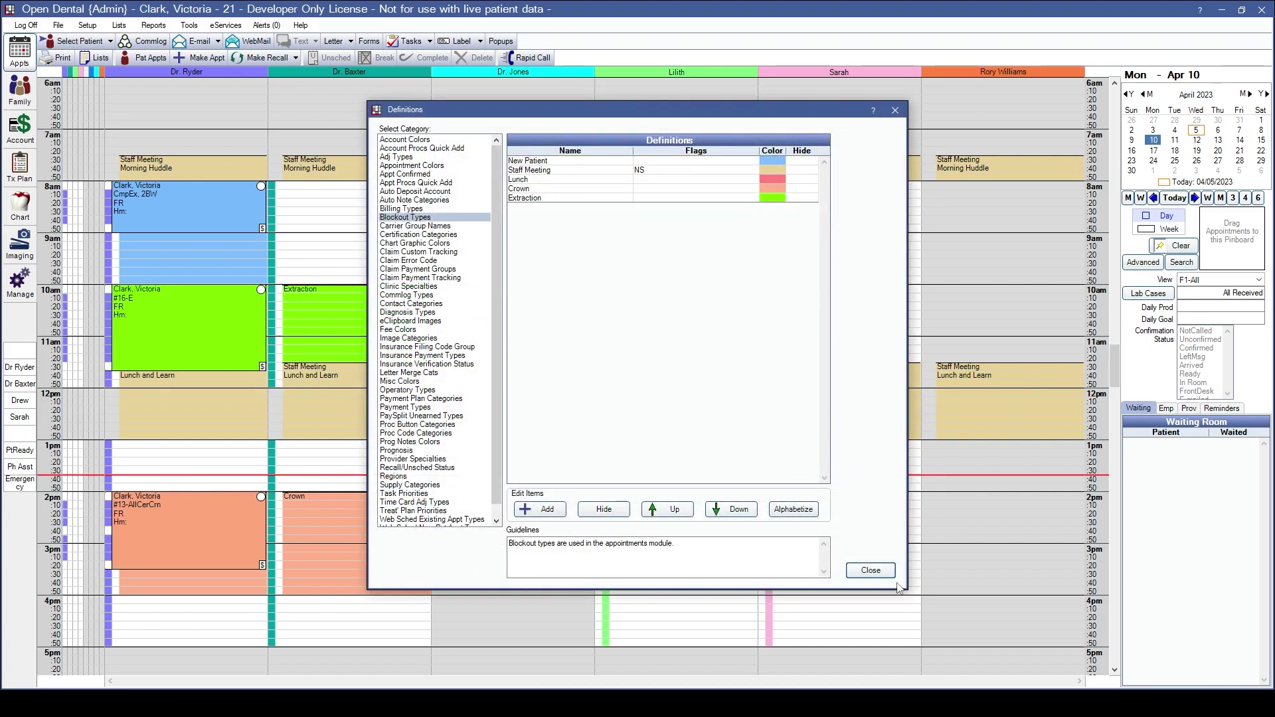
left_click(871, 571)
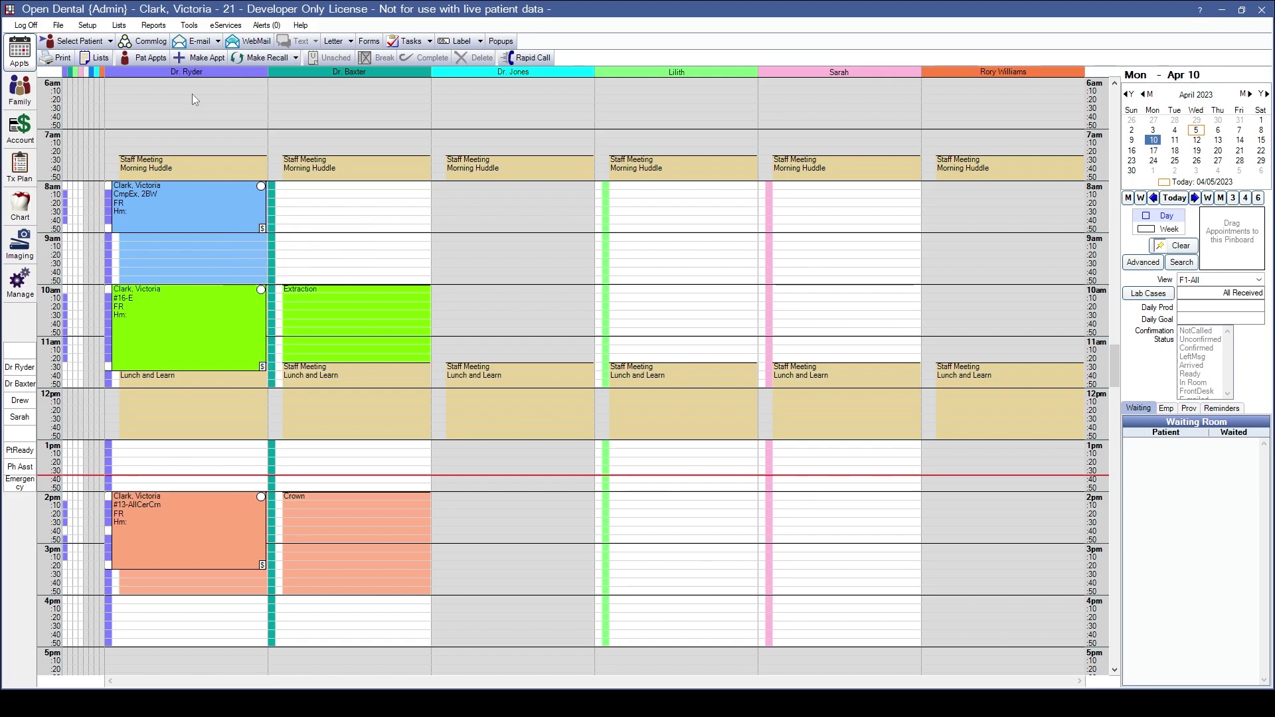
Review the Appointment Views setup with its list of views and time increments, and close it without changes.
left_click(87, 25)
mouse_move(133, 56)
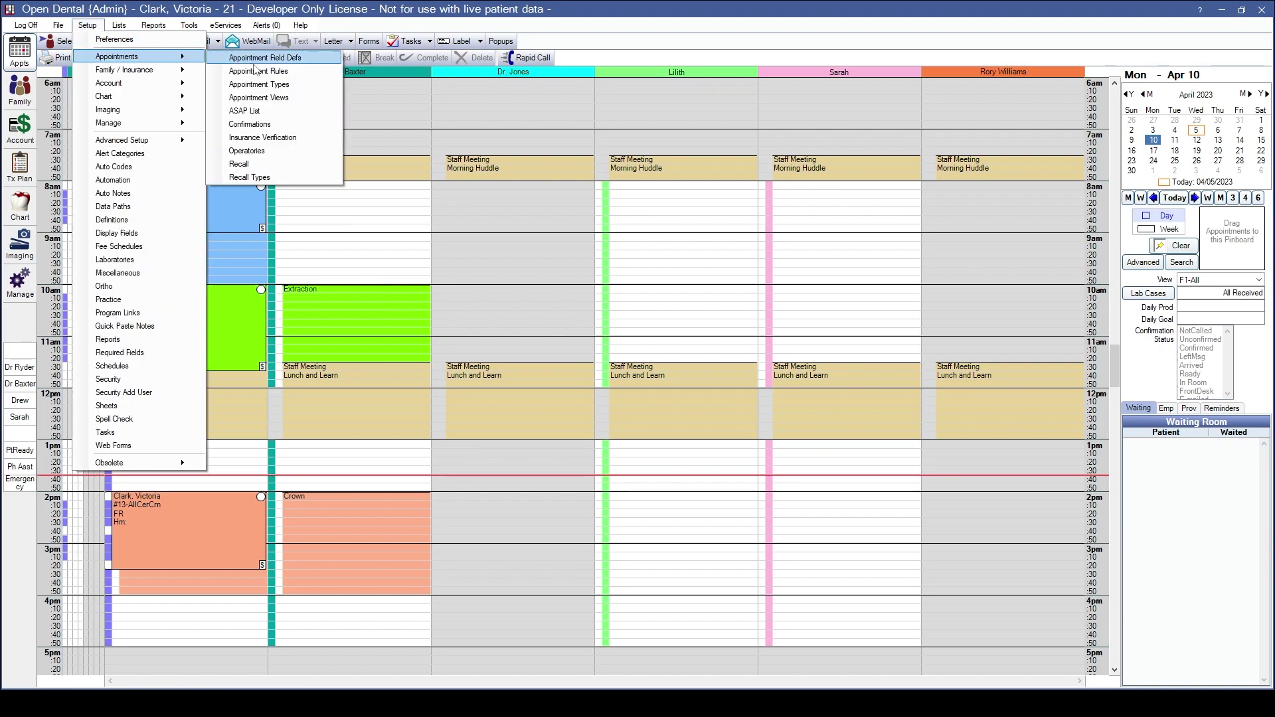
left_click(259, 98)
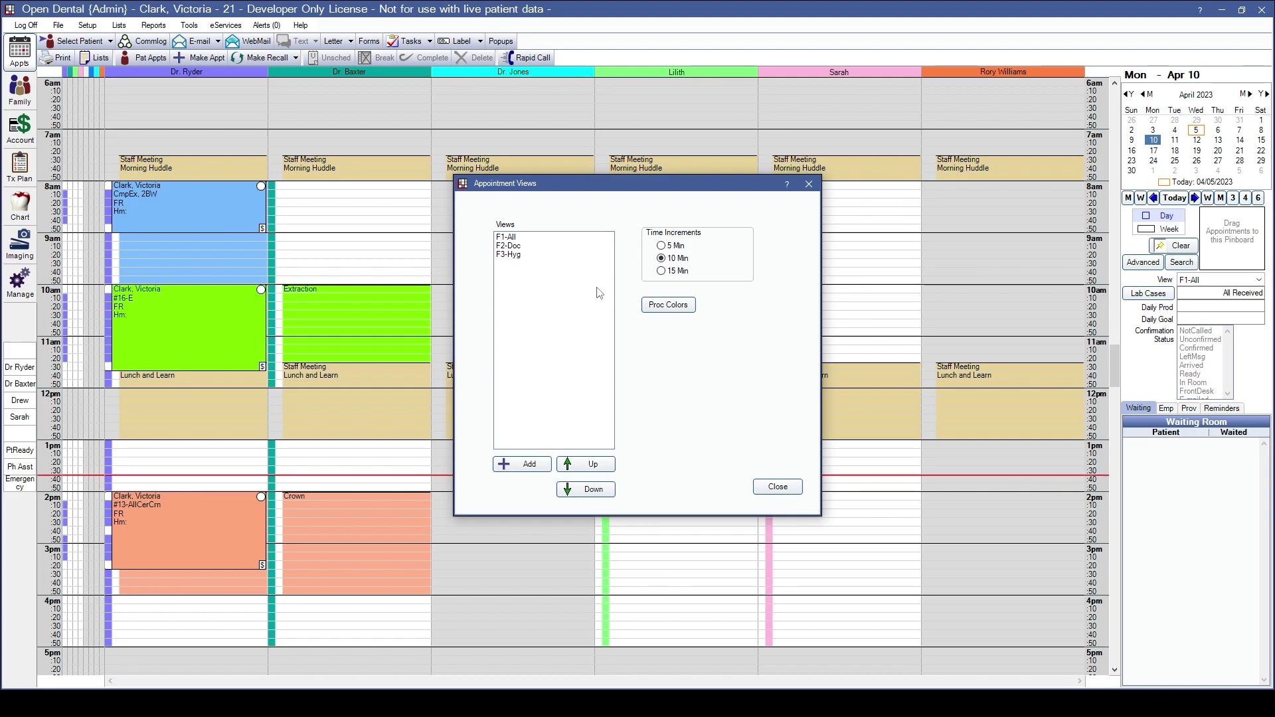
left_click(778, 487)
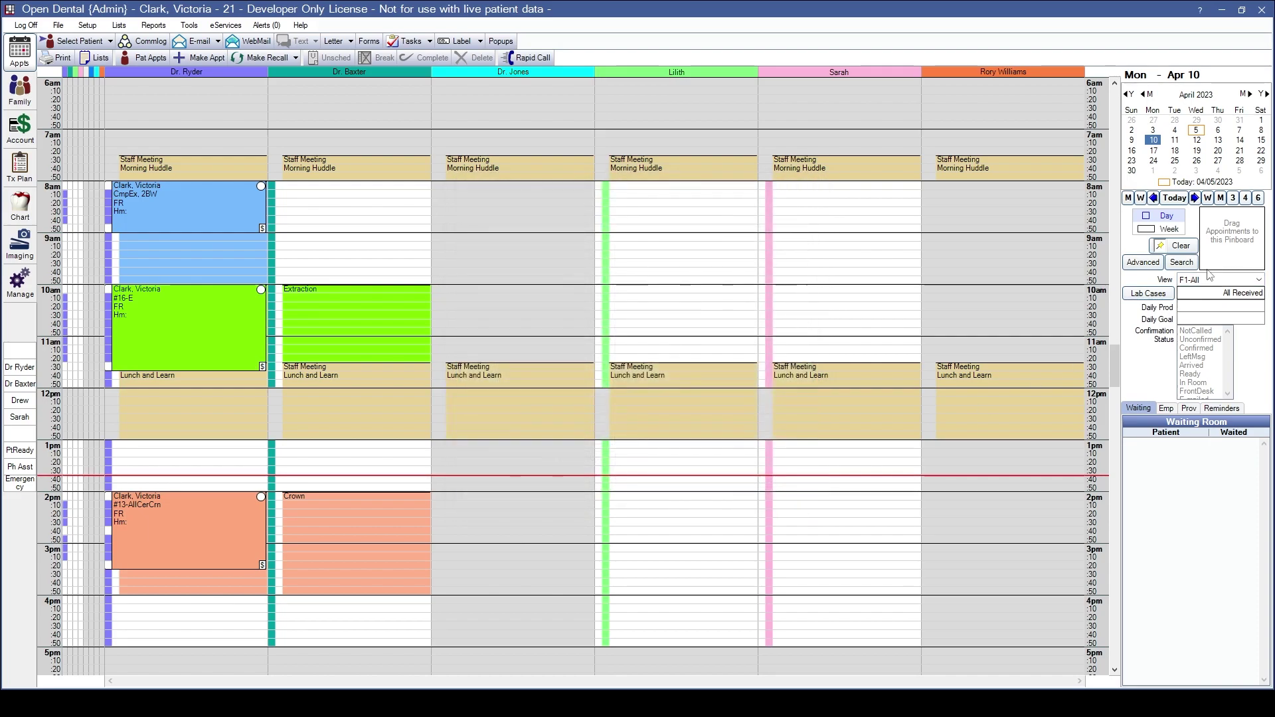
Display the April 10 schedule in the F3-Hyg view, followed by the F2-Doc view.
left_click(1210, 279)
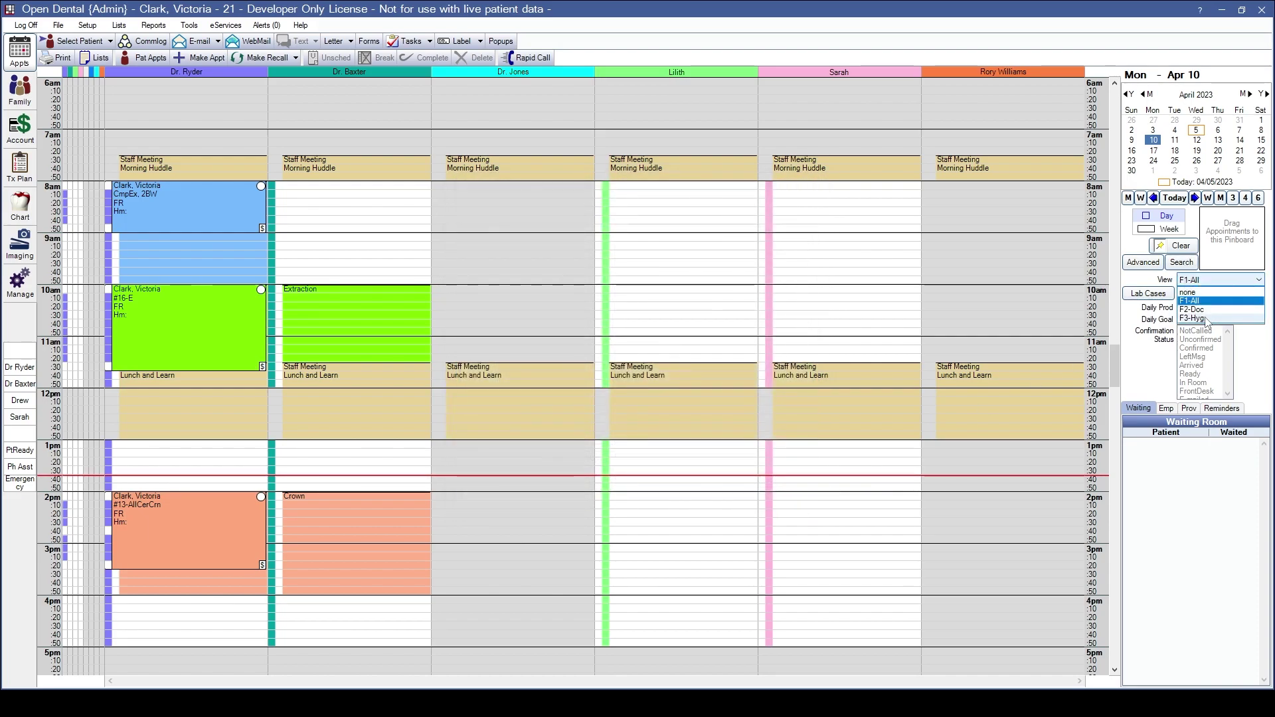
left_click(1206, 318)
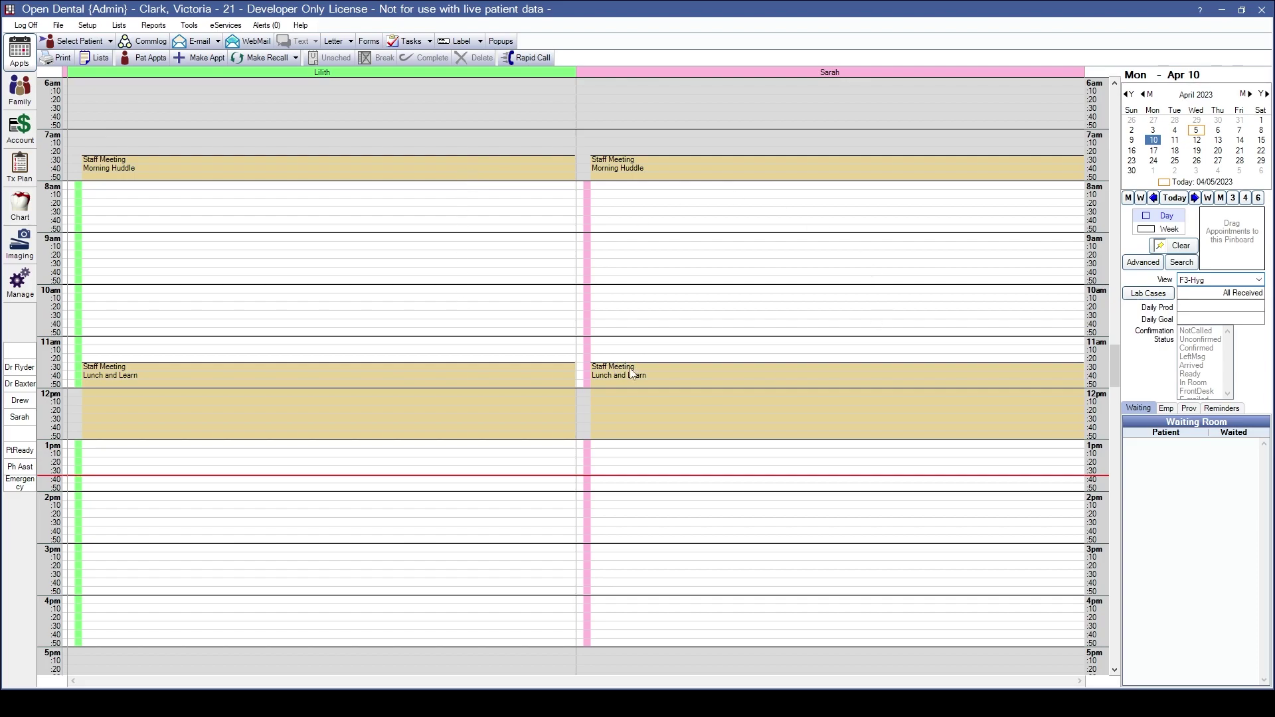
left_click(1191, 287)
left_click(1205, 309)
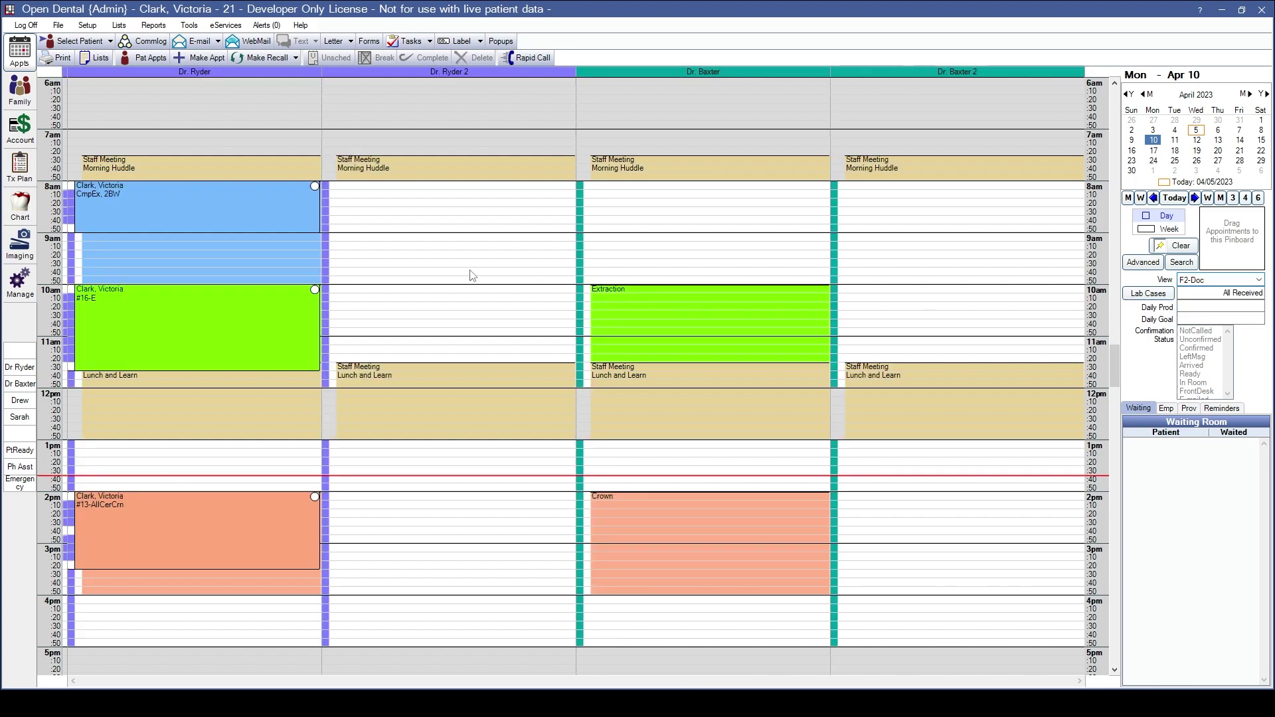
Display the April 10 schedule in the F1-All view and copy the 8:00 AM CmpEx, 2BW appointment to the pinboard.
left_click(1216, 280)
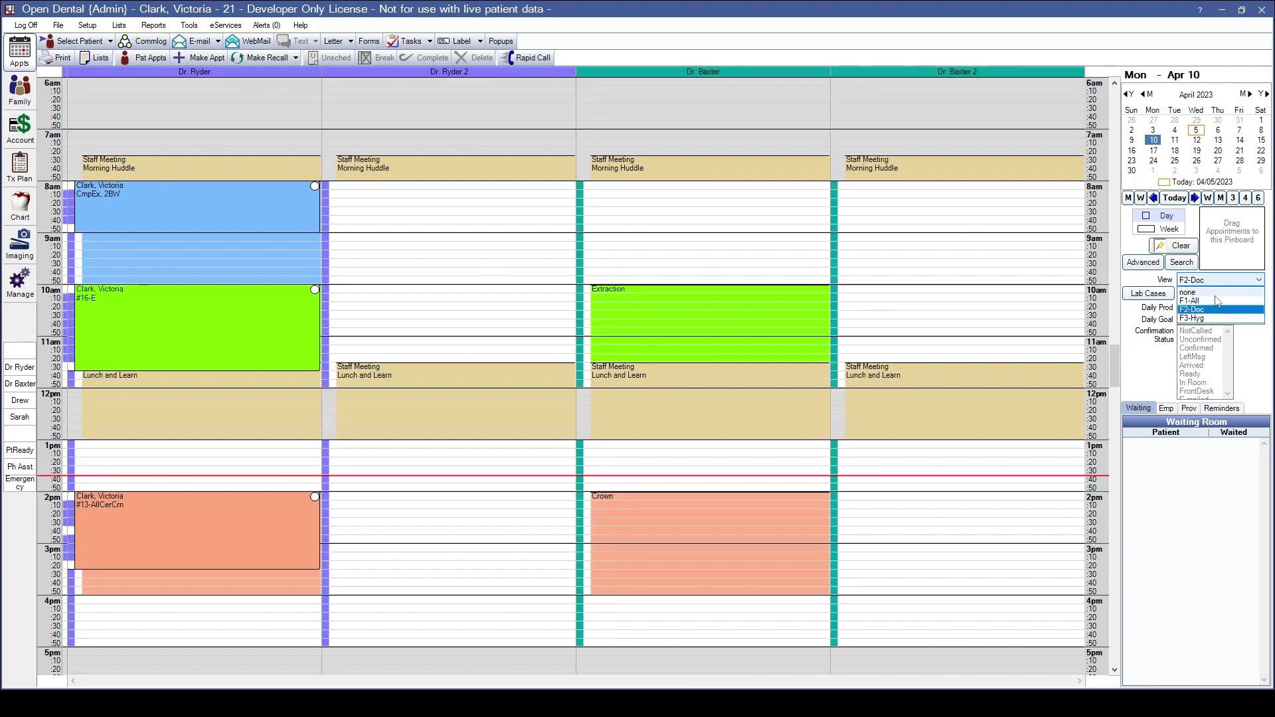
left_click(1213, 301)
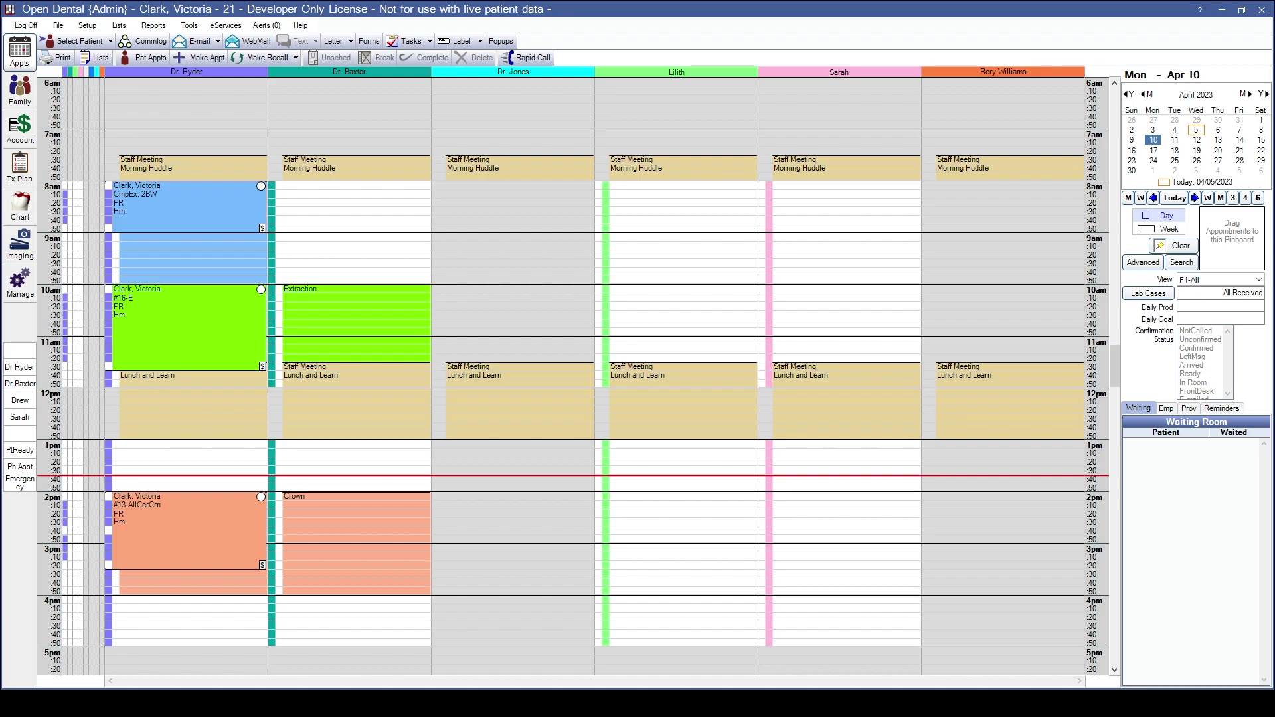
mouse_move(190, 306)
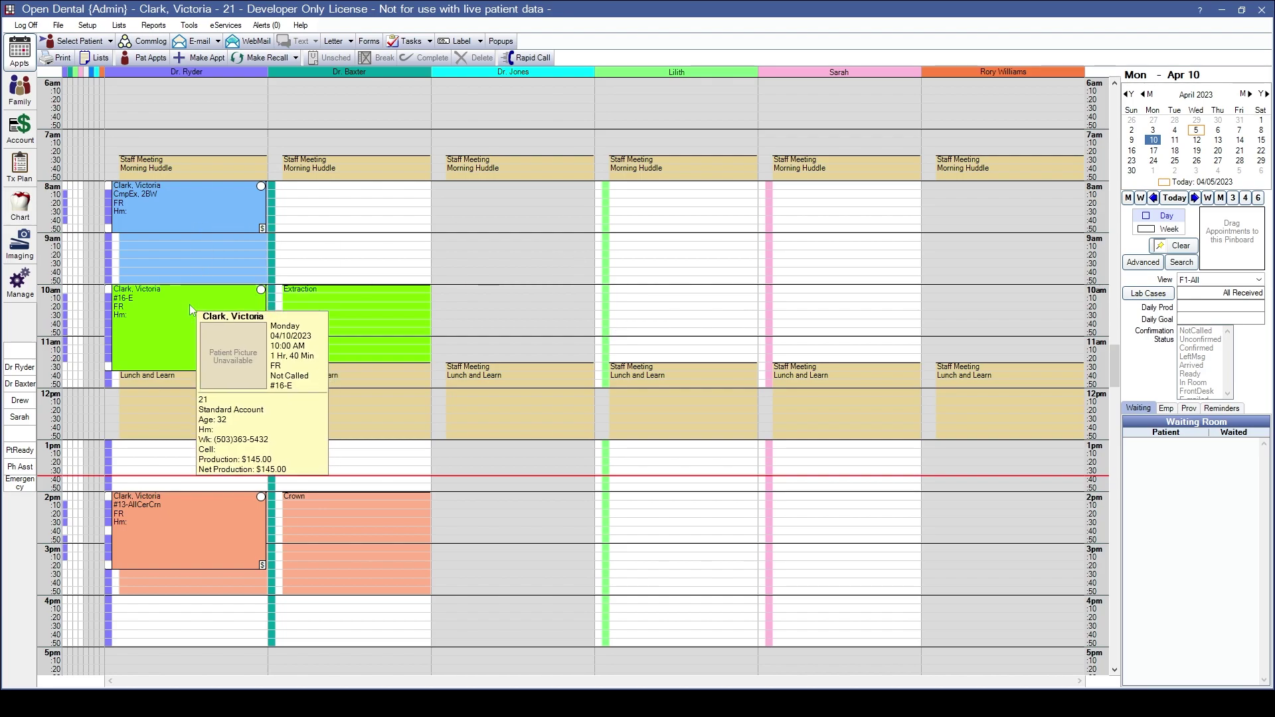
right_click(178, 228)
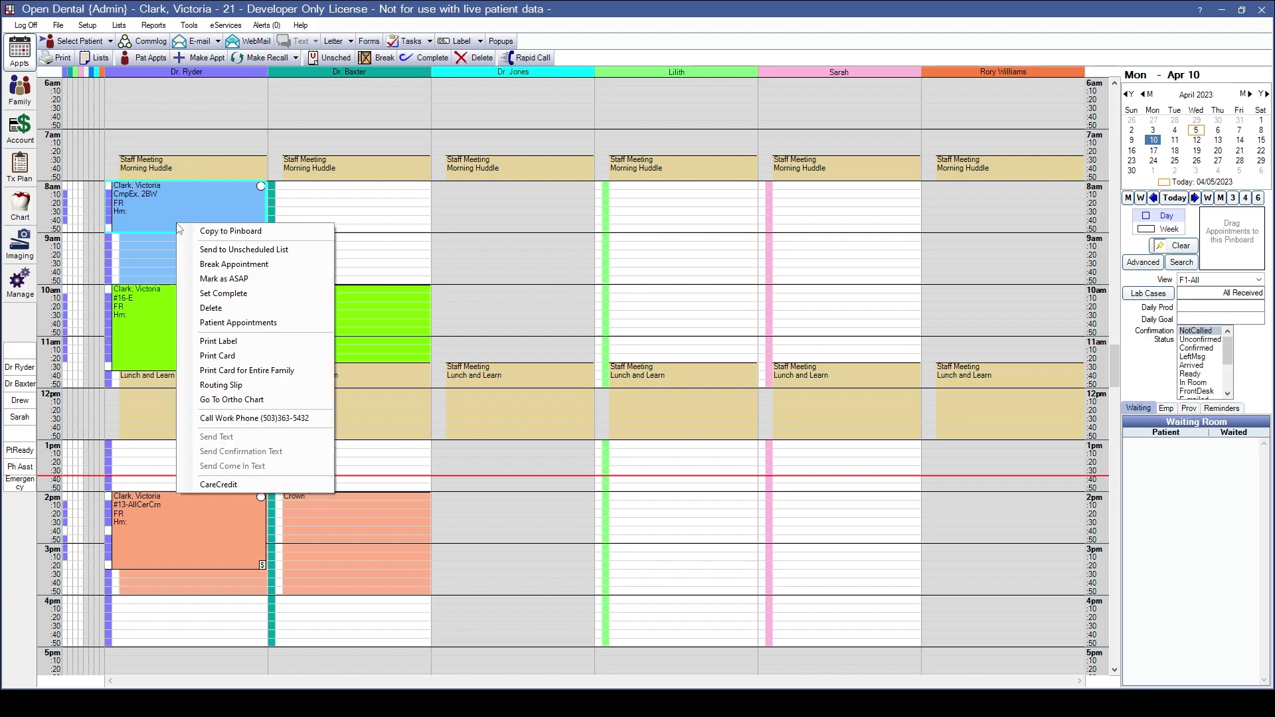
left_click(222, 232)
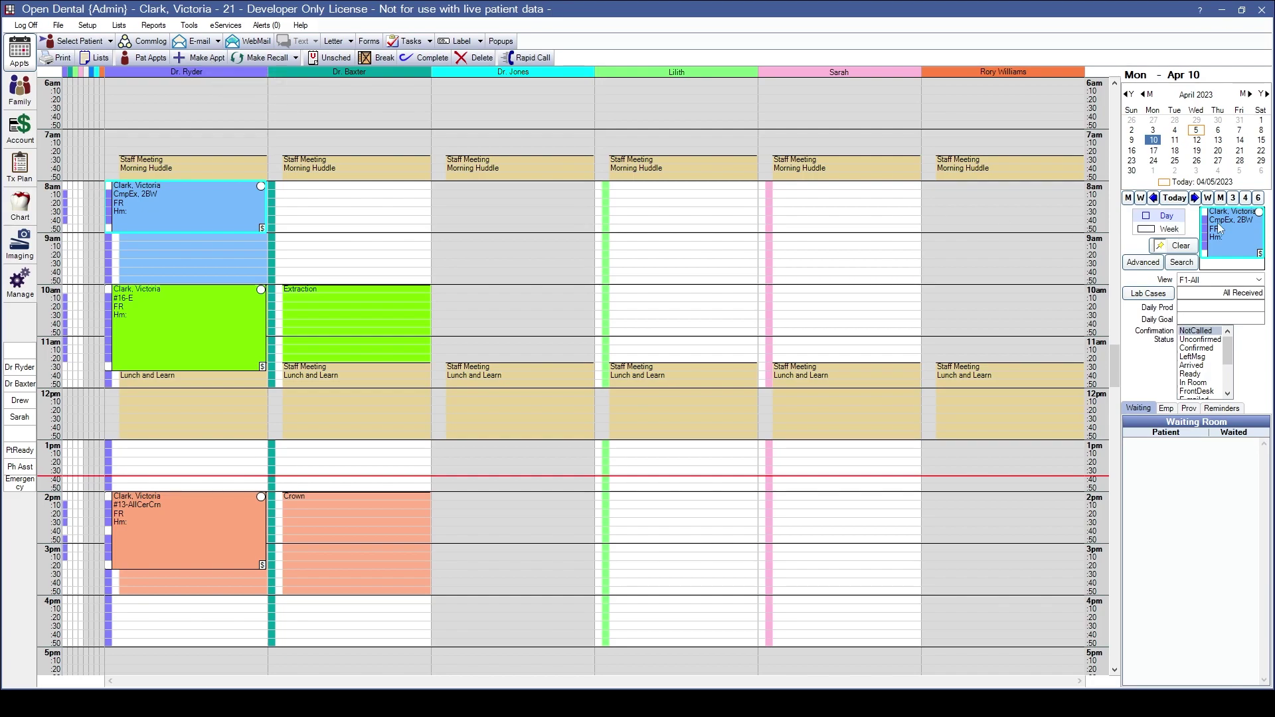
Run an advanced appointment search for openings starting before 11 AM with provider FR in the New Patient blockout.
left_click(1143, 263)
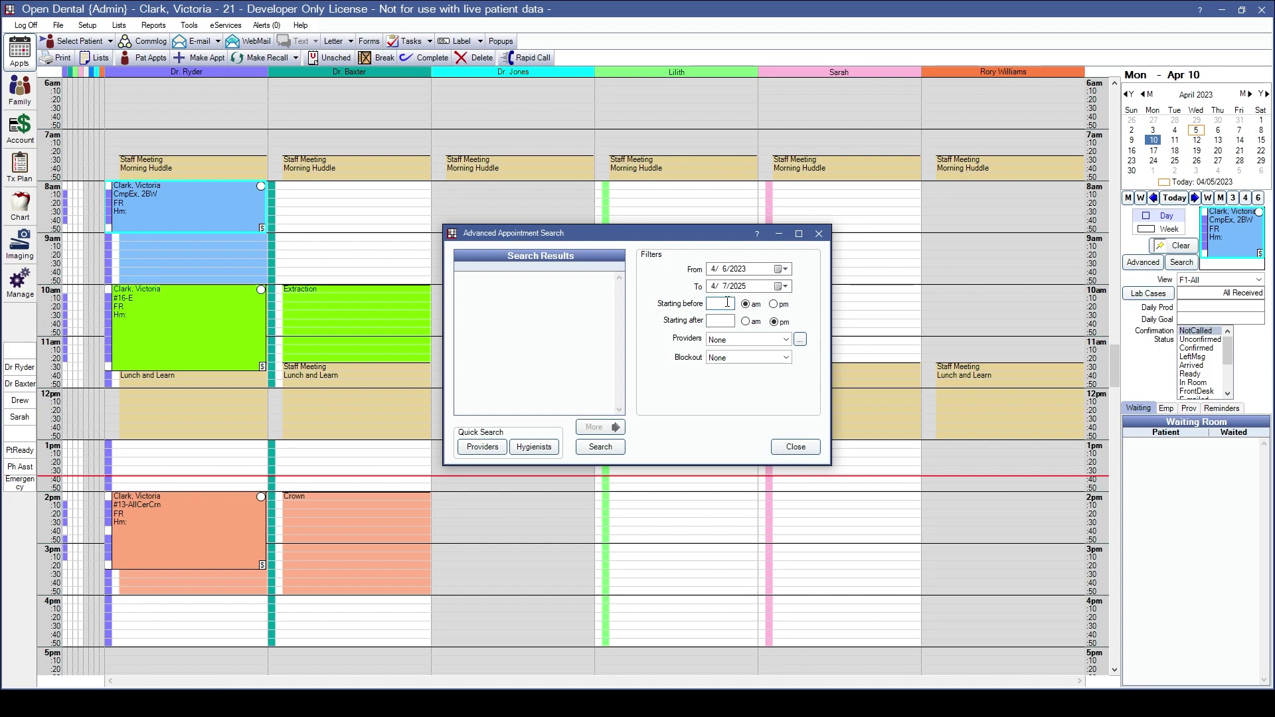
type("11")
left_click(737, 341)
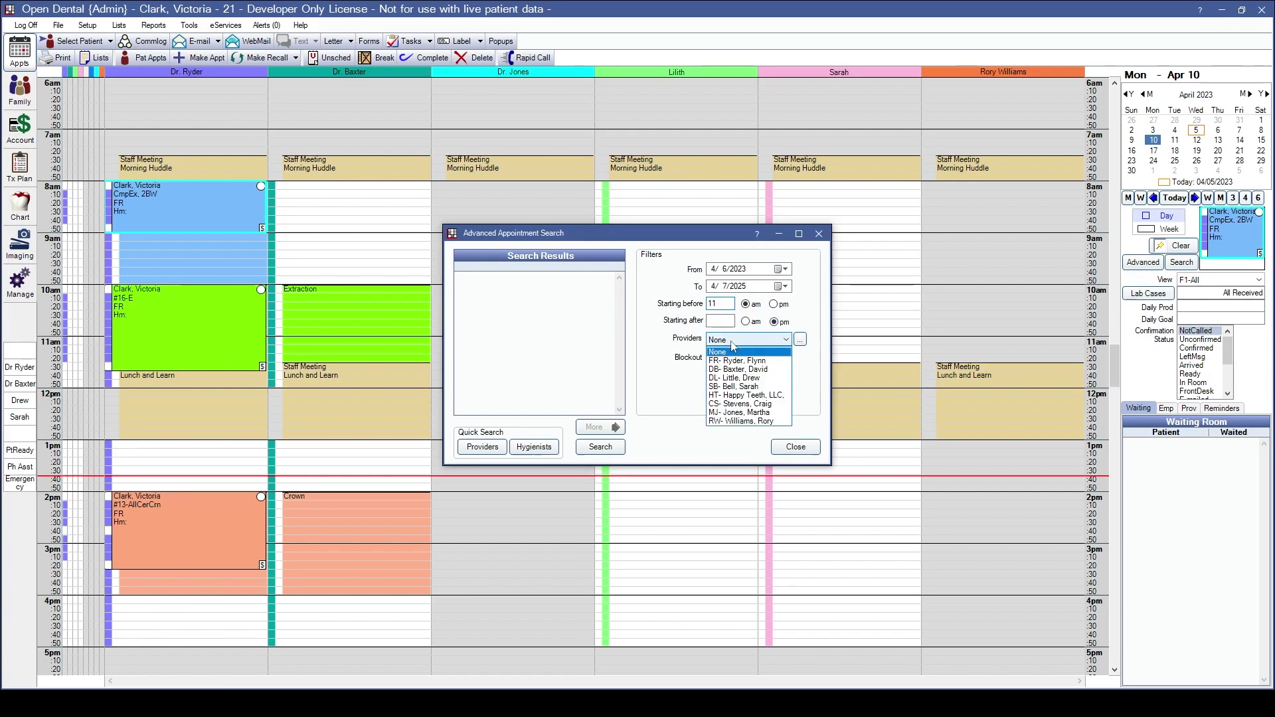
left_click(736, 363)
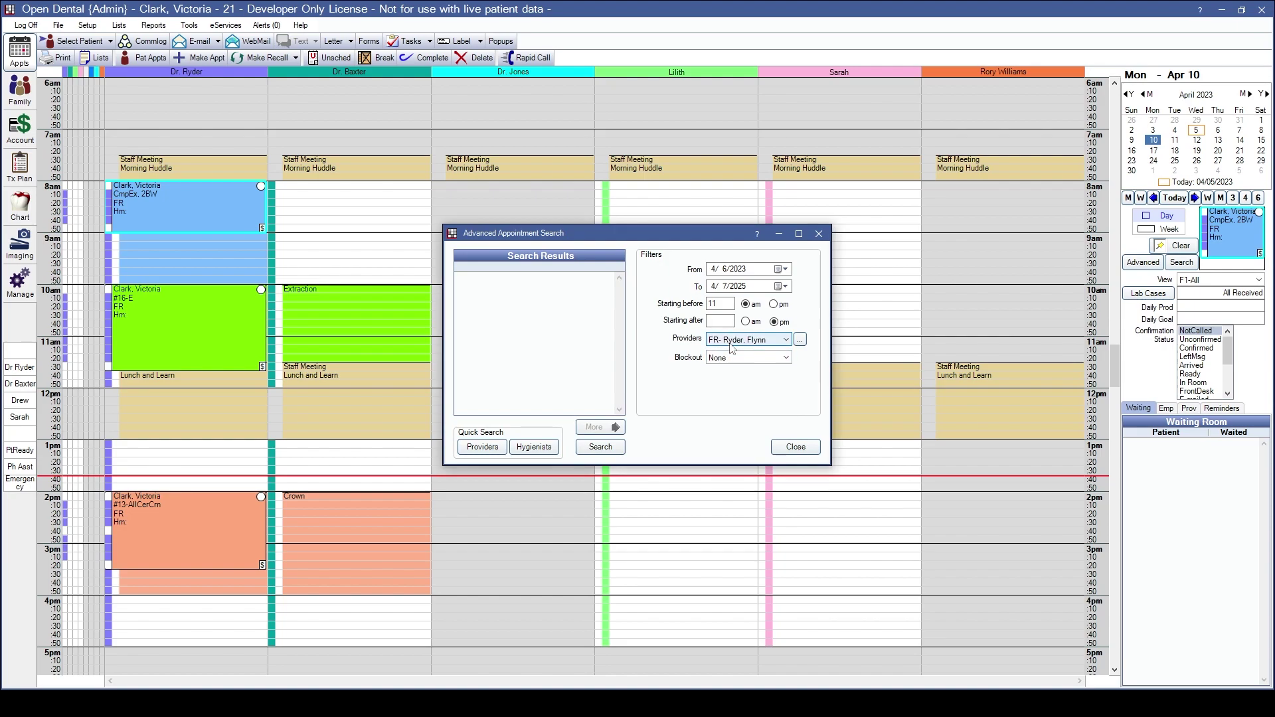
left_click(737, 358)
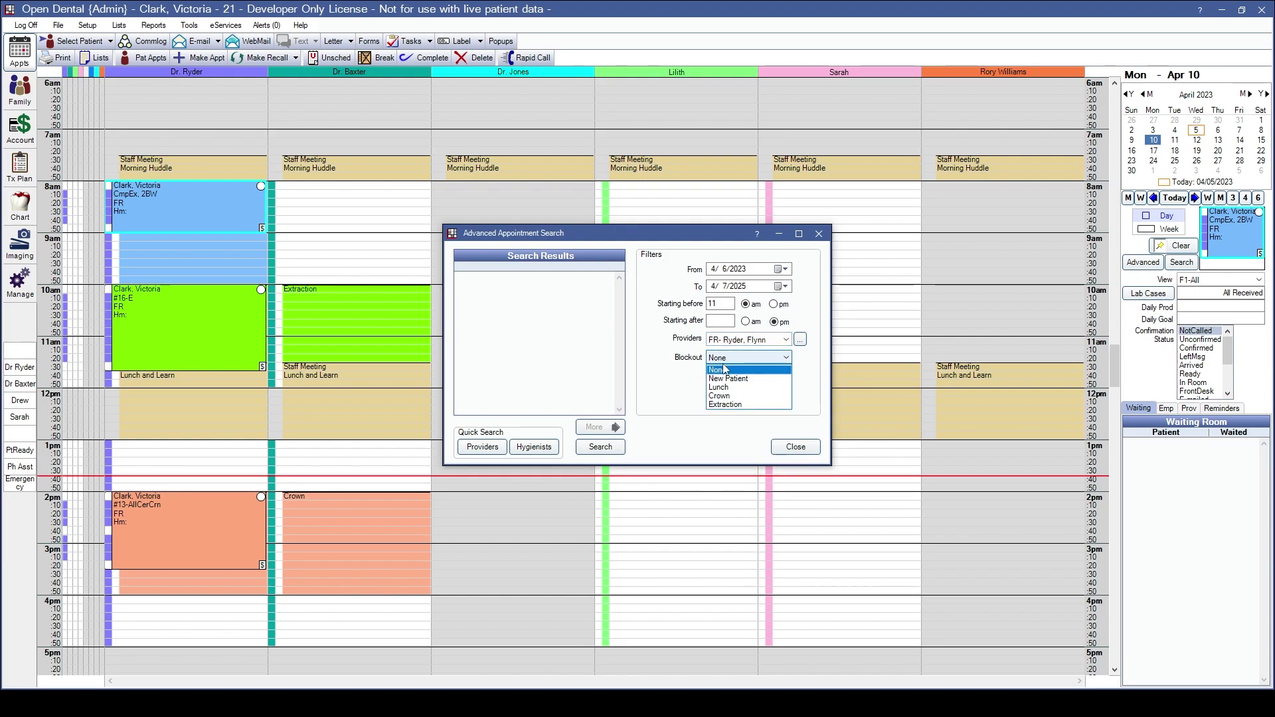
left_click(728, 379)
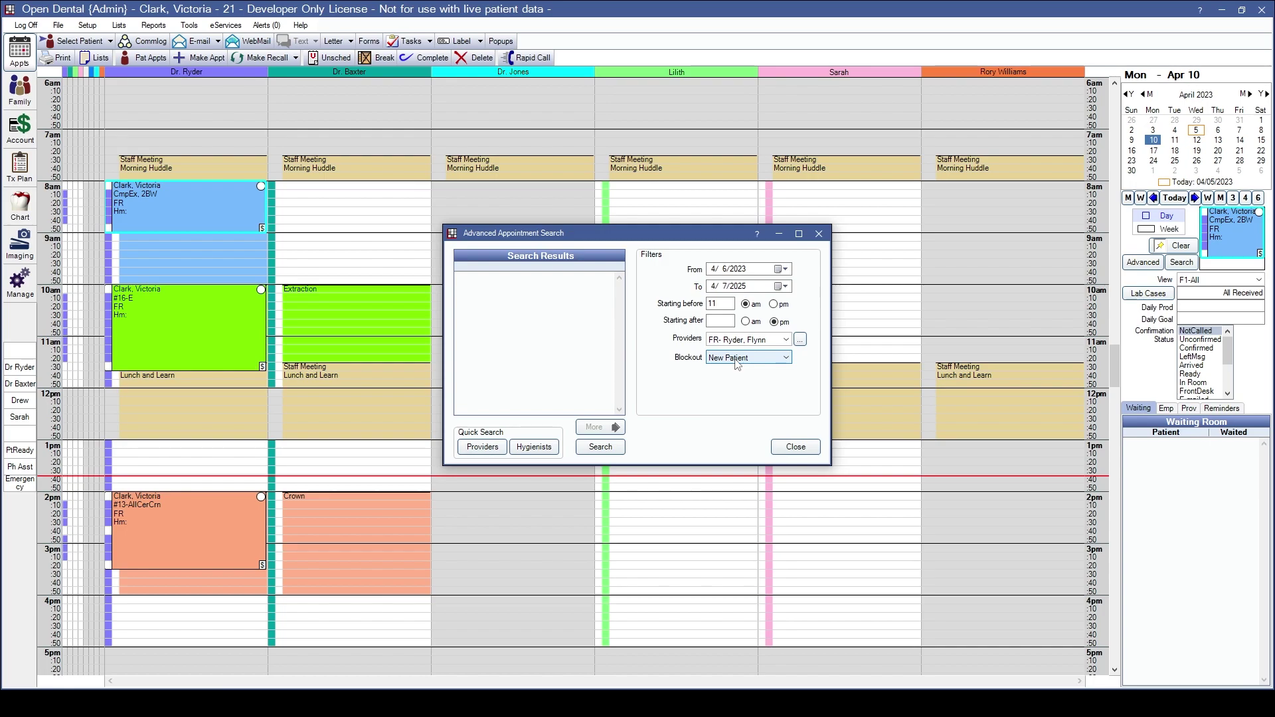
left_click(595, 447)
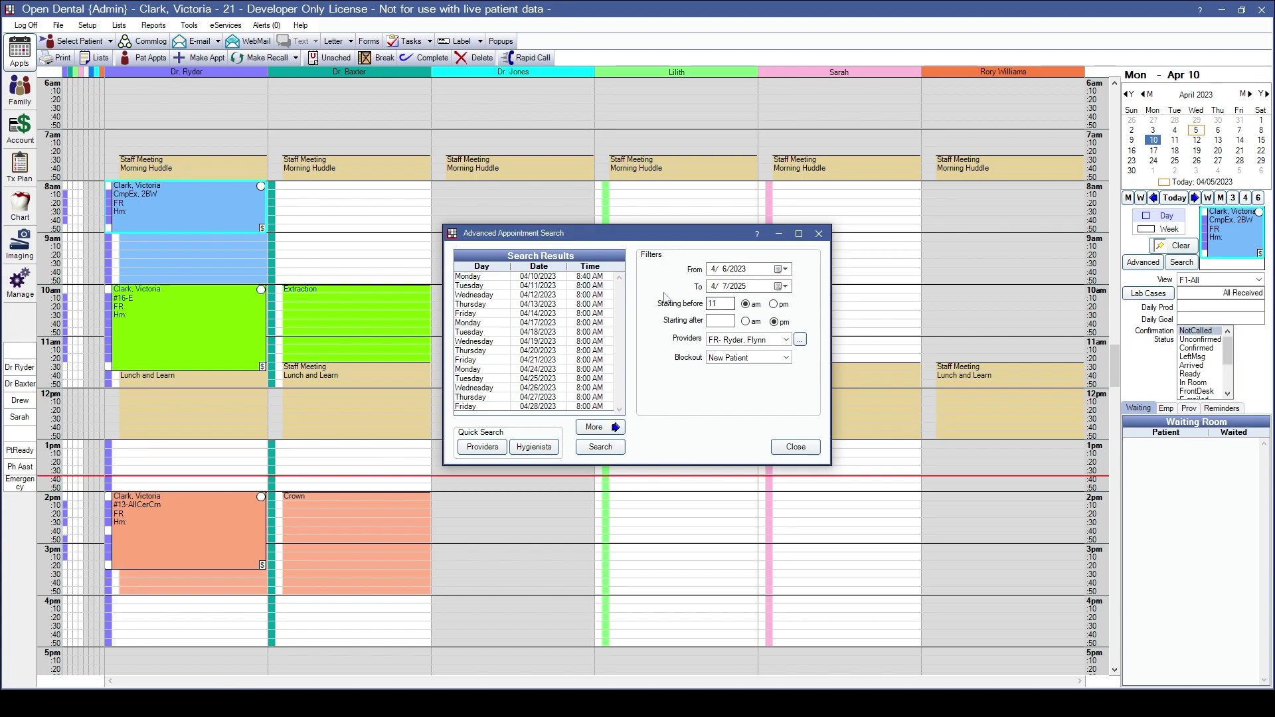
Choose the Wednesday, April 19, 2023 search result and place the pinboard appointment at 9:00 AM in provider FR's New Patient blockout.
left_click(583, 304)
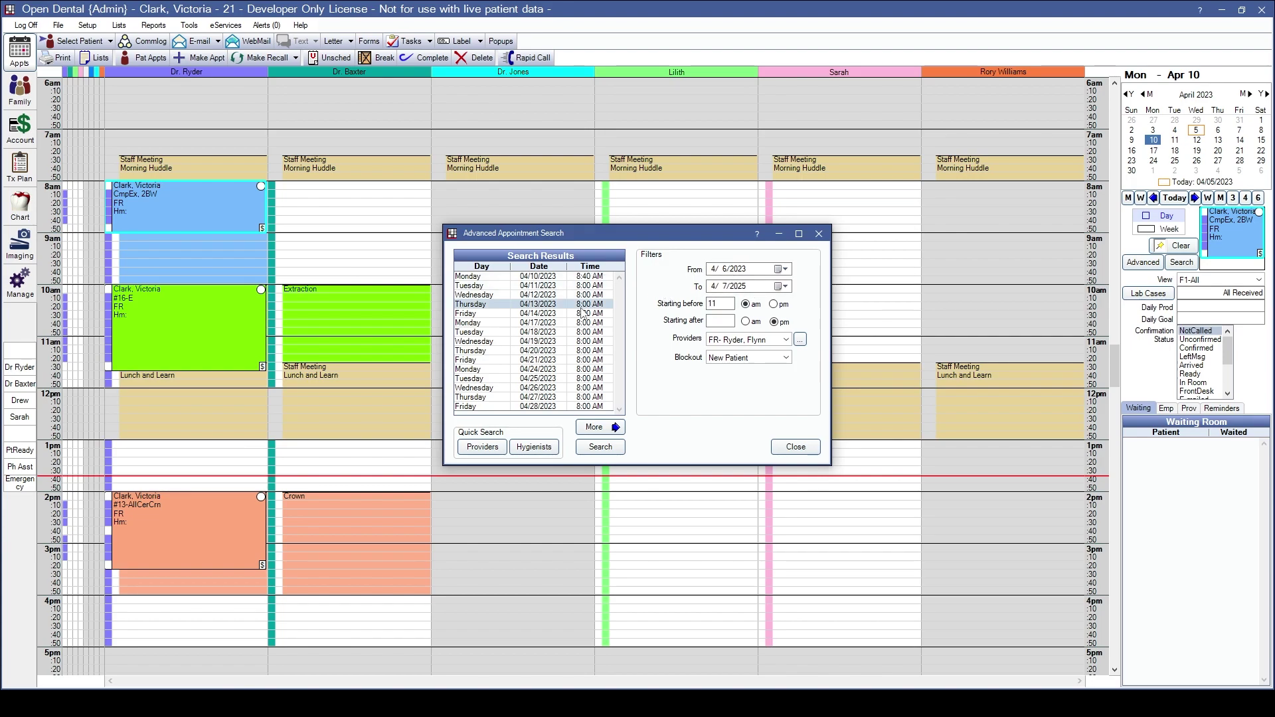
left_click(577, 277)
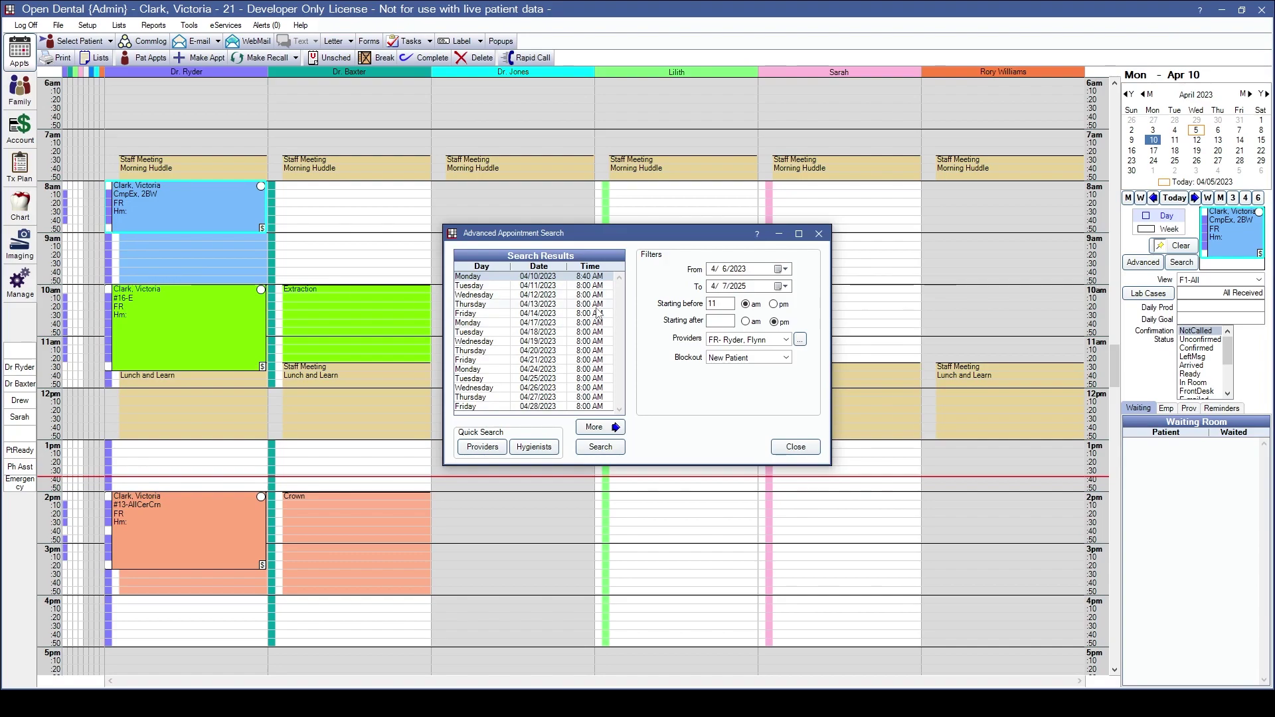
left_click(556, 295)
left_click(552, 342)
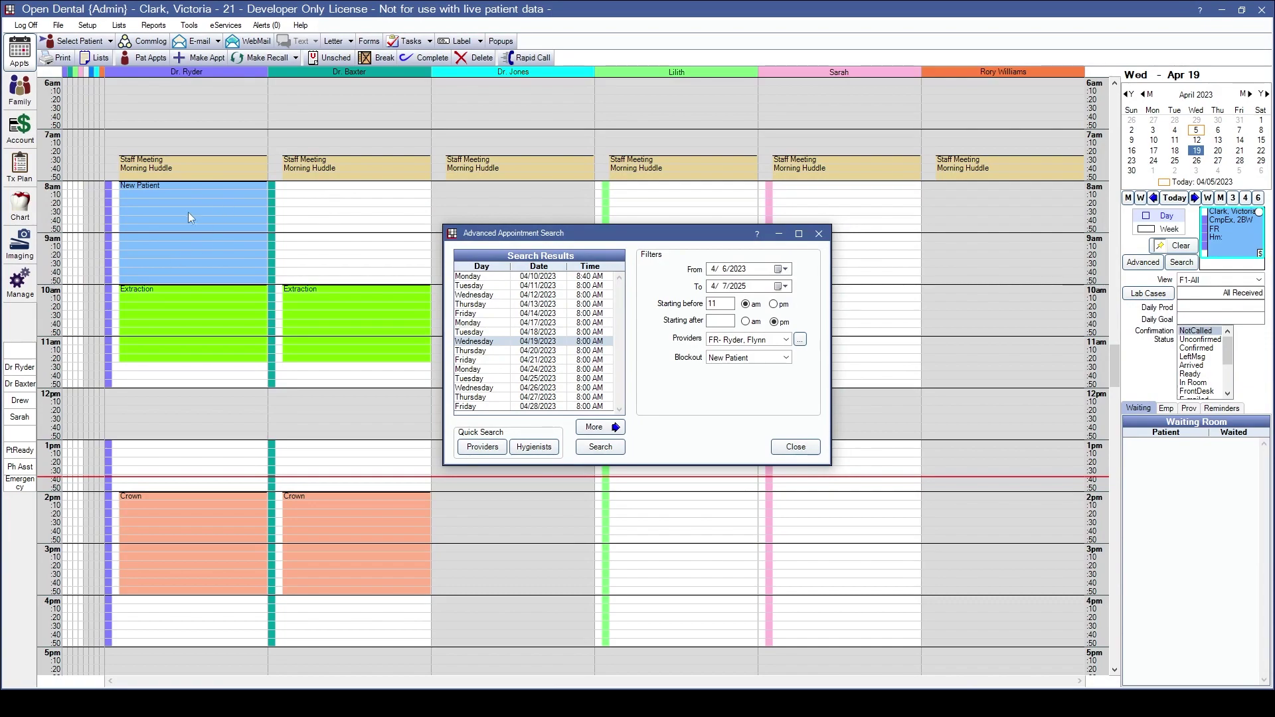
left_click(795, 446)
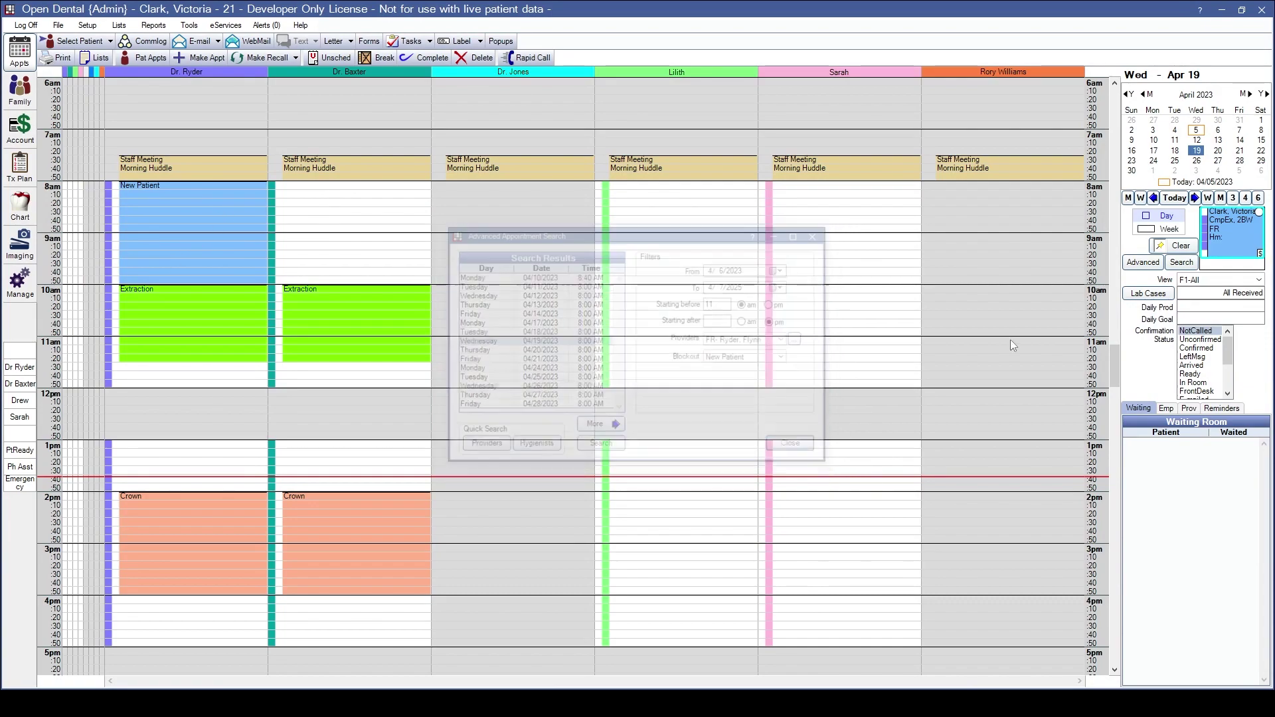
left_click_drag(1226, 224, 132, 250)
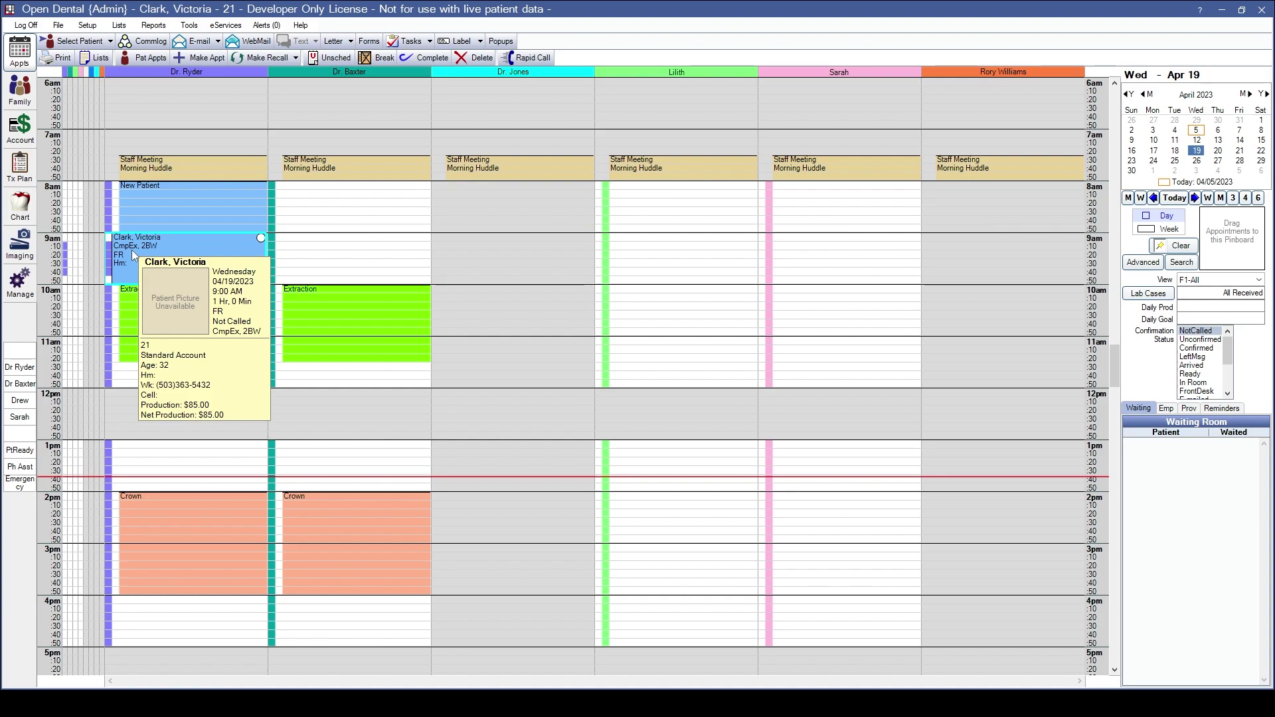